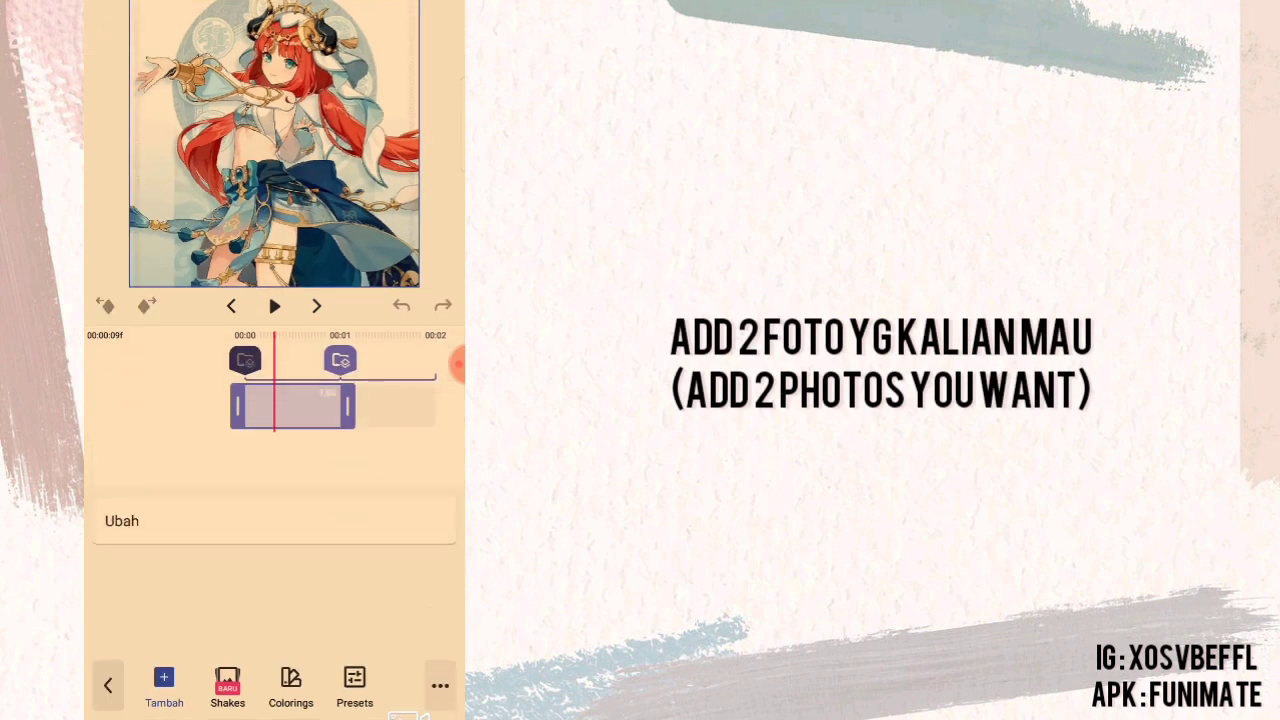
Step: In Ubah, move the red-haired photo's anchor to its bottom centre, then shift the photo down to refill the frame
click(122, 521)
scroll(98, 550, down, 3)
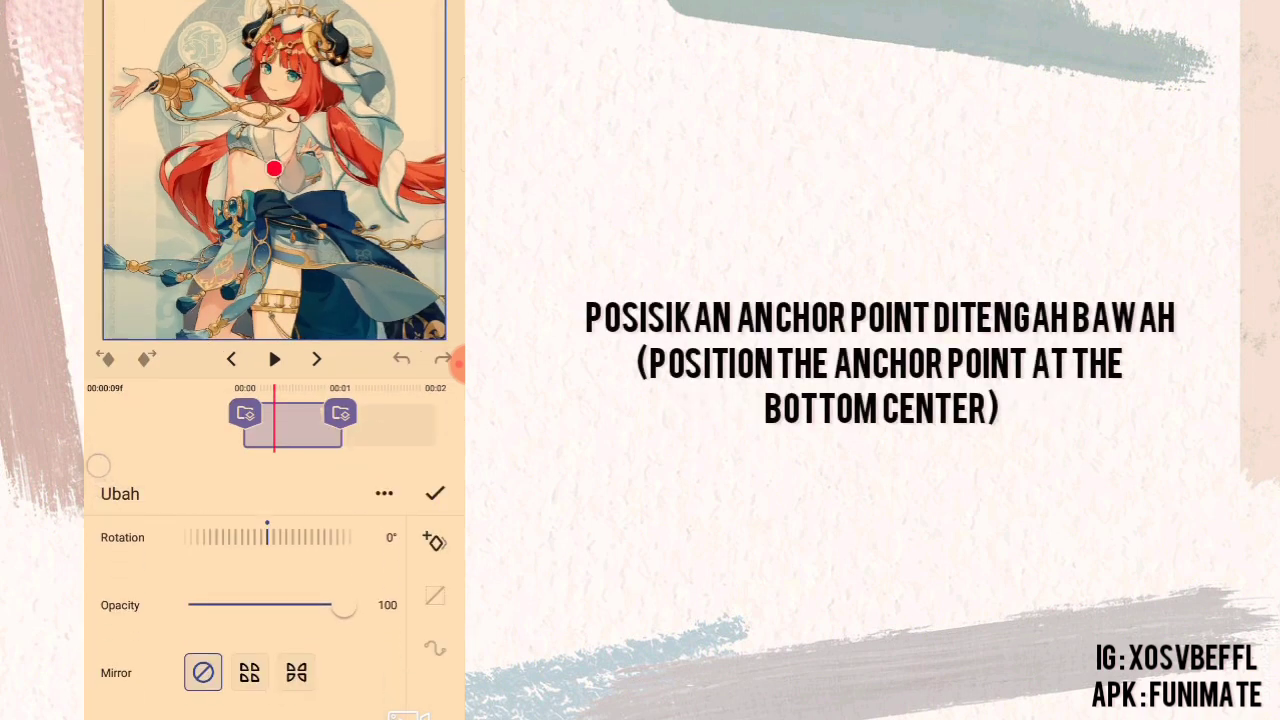
scroll(113, 643, down, 3)
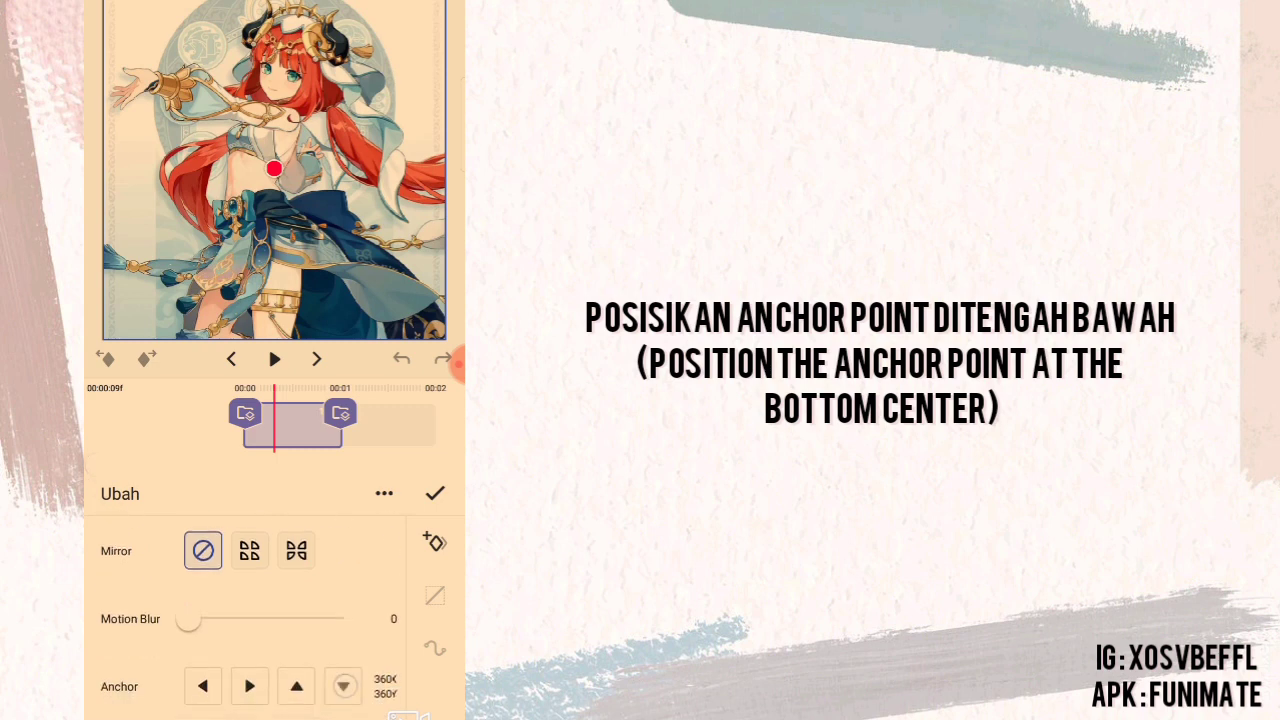
click(296, 686)
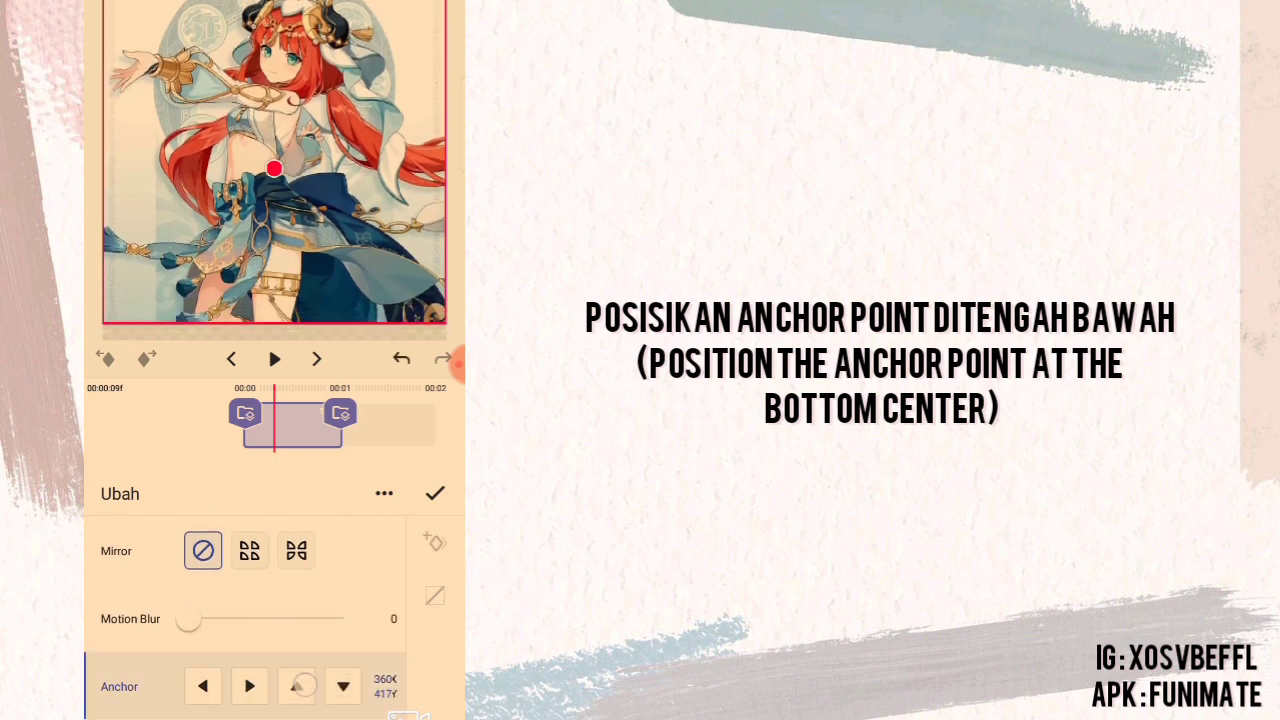
drag(296, 686, 296, 686)
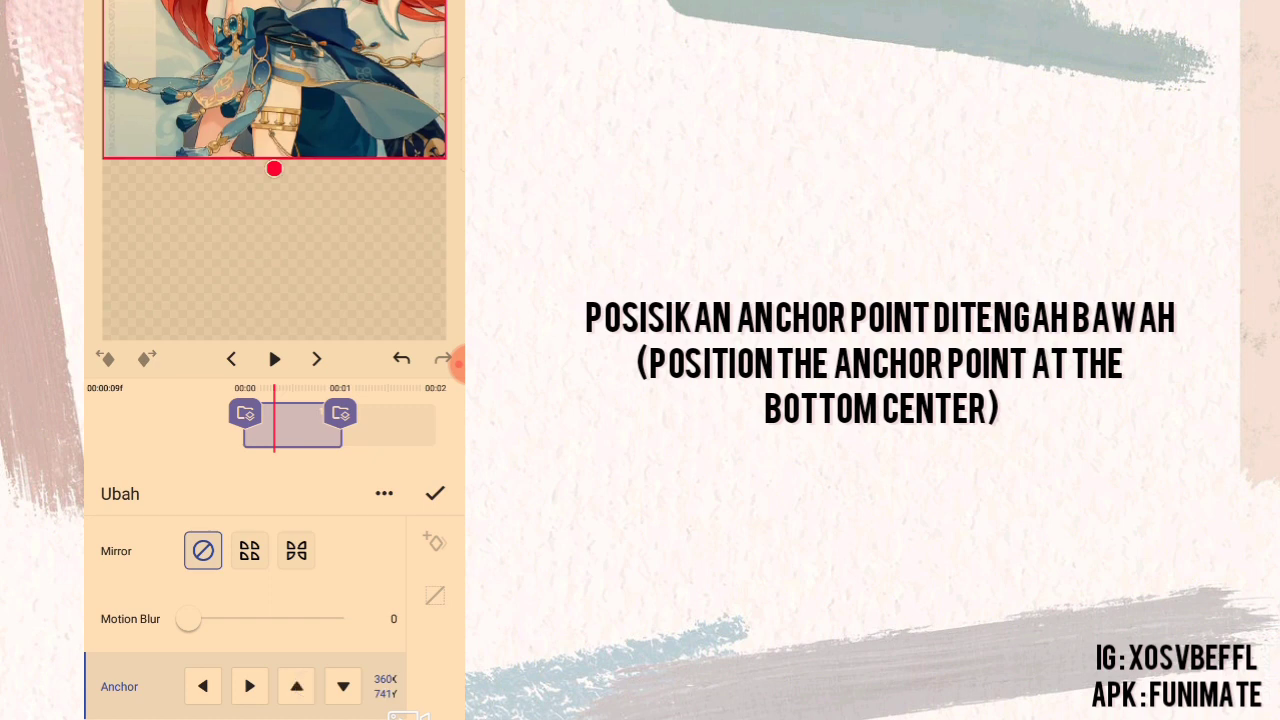
click(343, 686)
click(343, 686)
scroll(245, 620, up, 5)
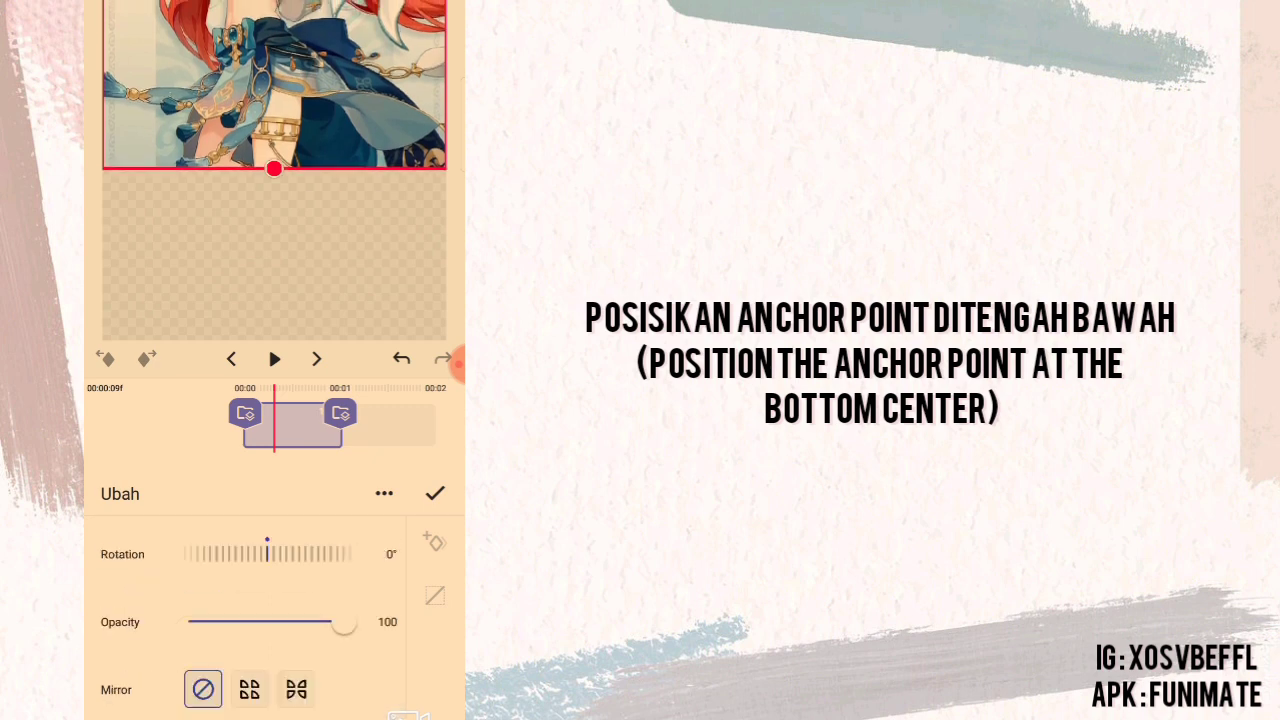
drag(343, 550, 343, 550)
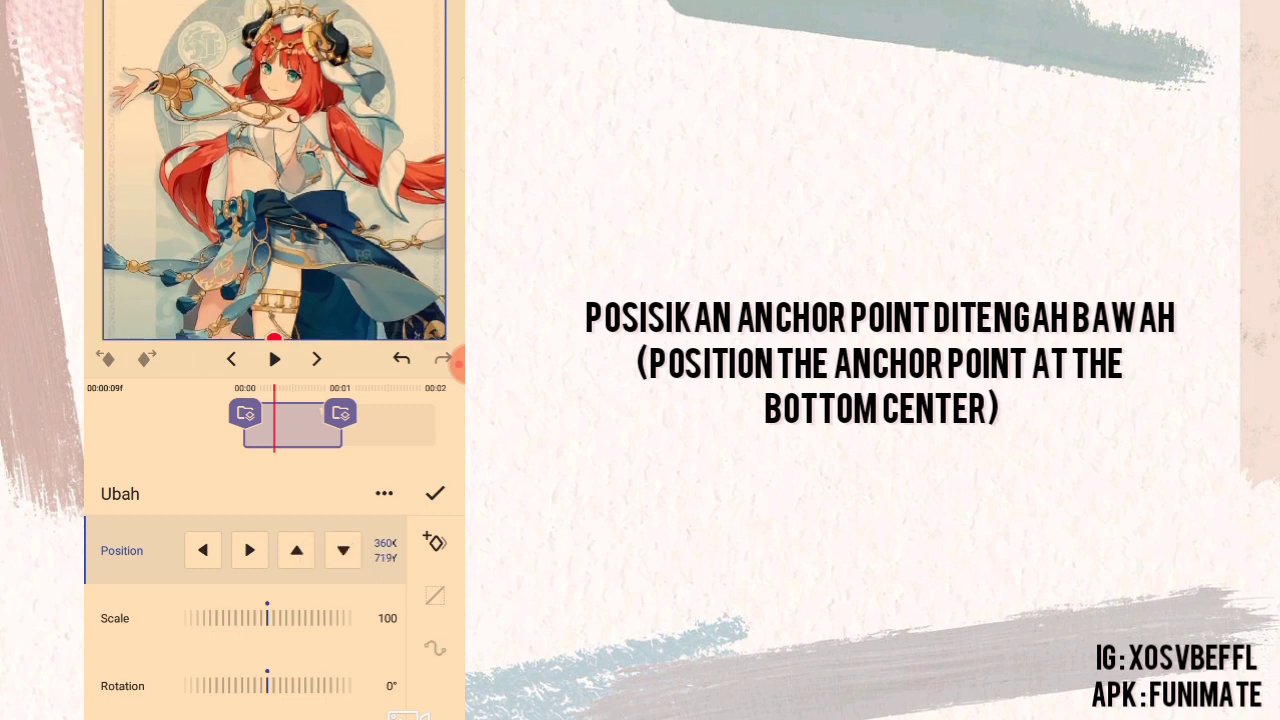
Step: Keyframe the red-haired photo's rotation from 0°, add an easing curve and Mirror edges, then confirm
click(108, 685)
click(436, 545)
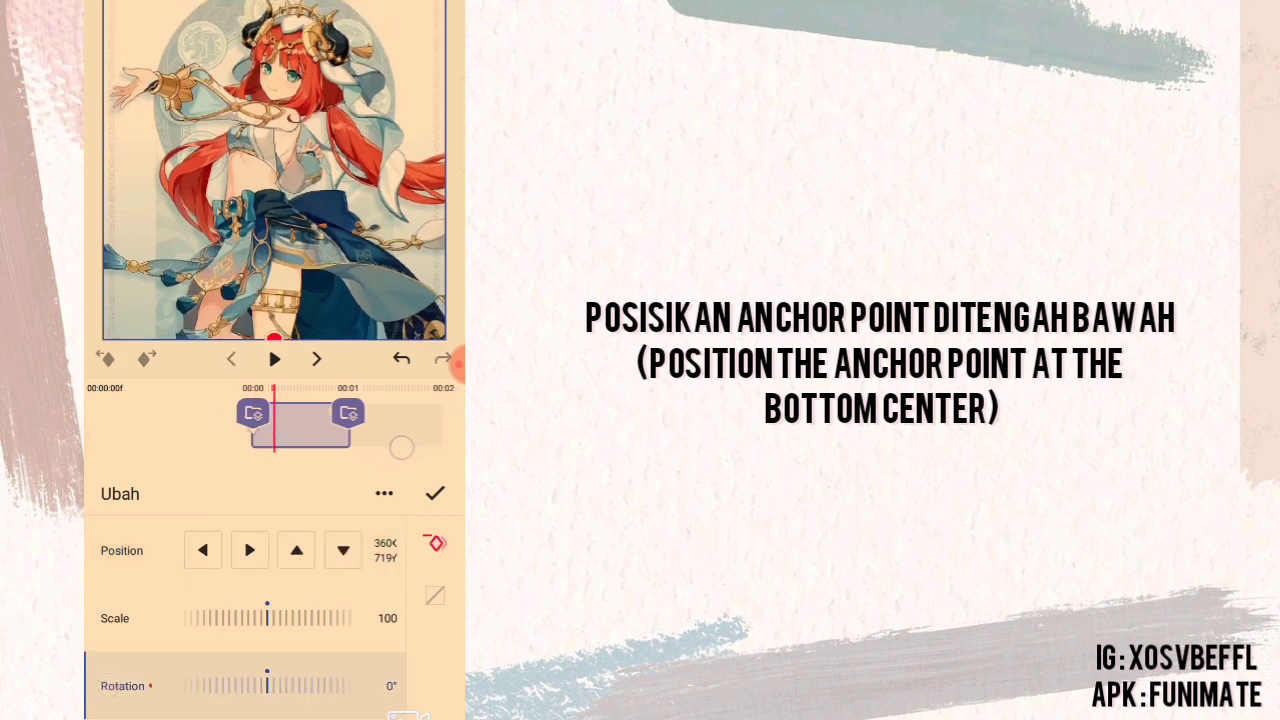
drag(300, 425, 274, 425)
mouse_move(267, 685)
mouse_down()
mouse_move(320, 685)
mouse_move(324, 708)
mouse_up()
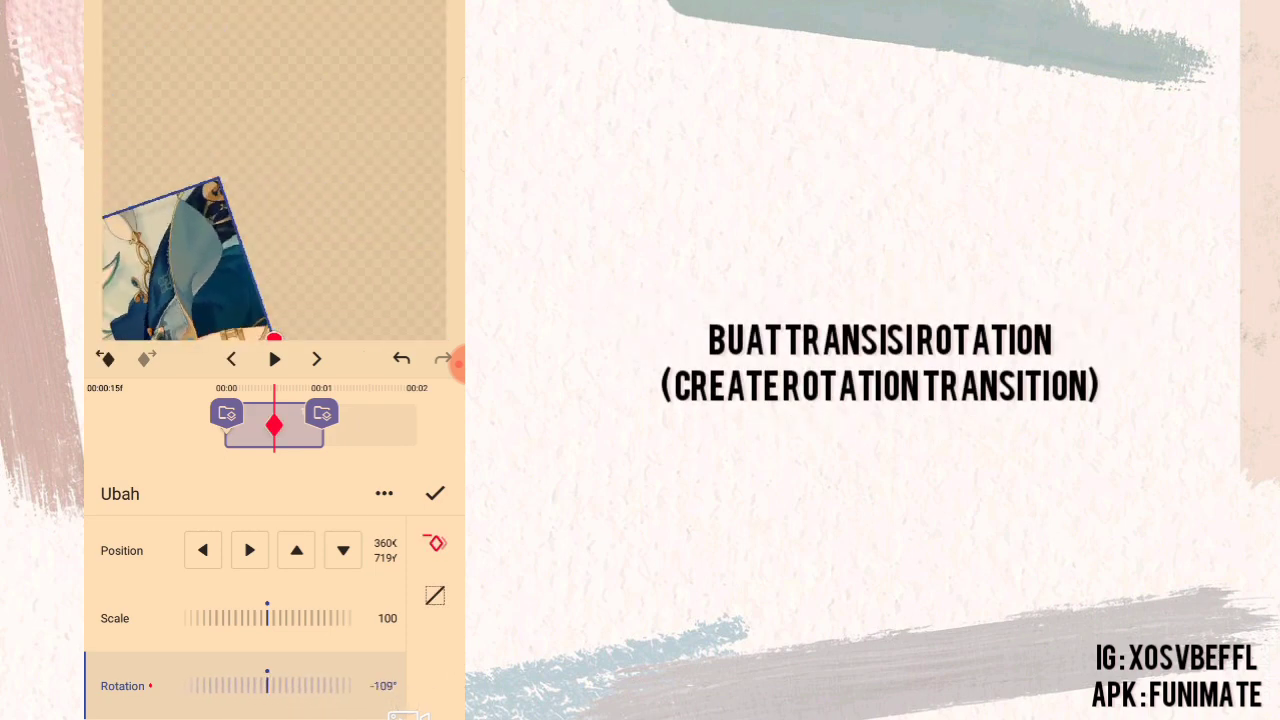
click(435, 596)
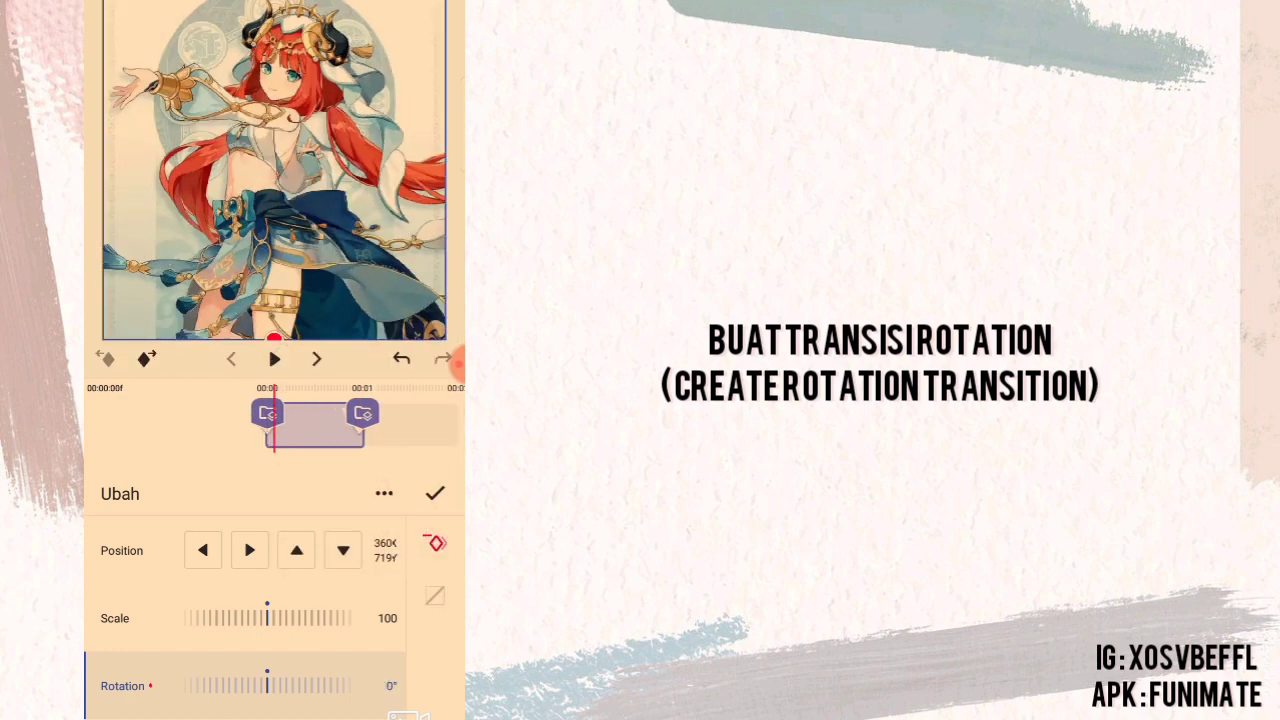
scroll(110, 620, down, 3)
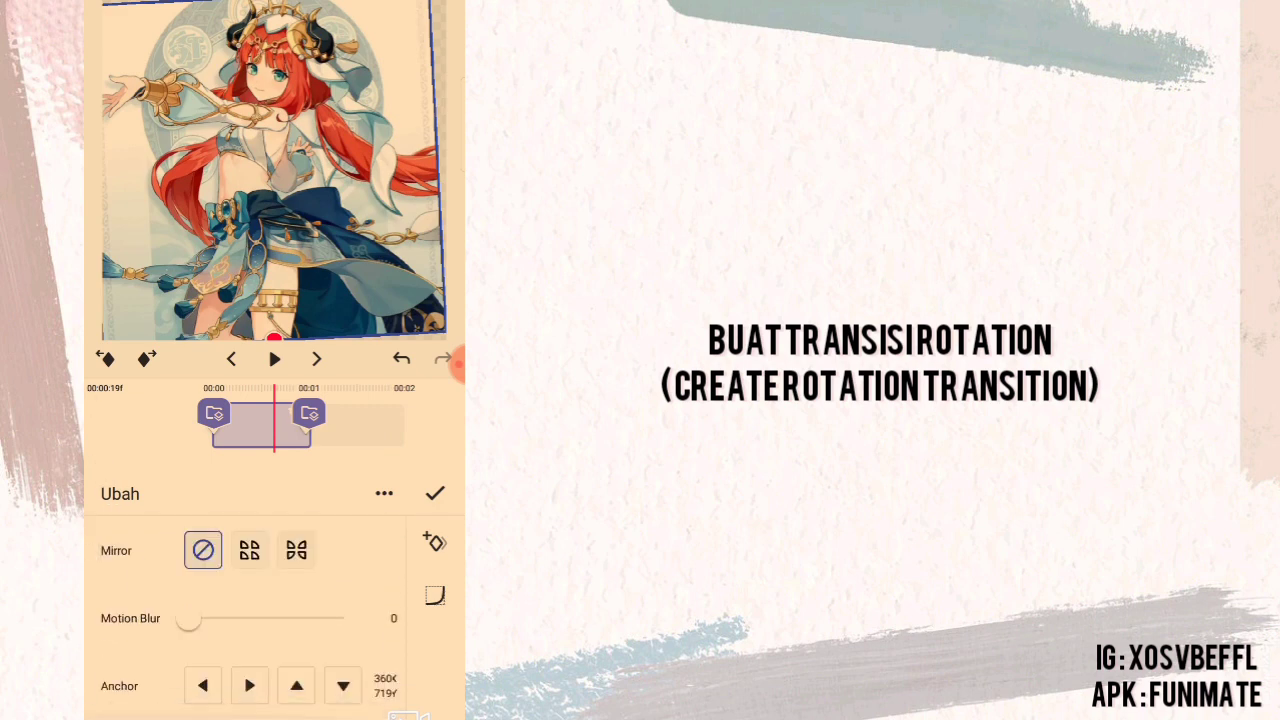
click(296, 550)
click(435, 494)
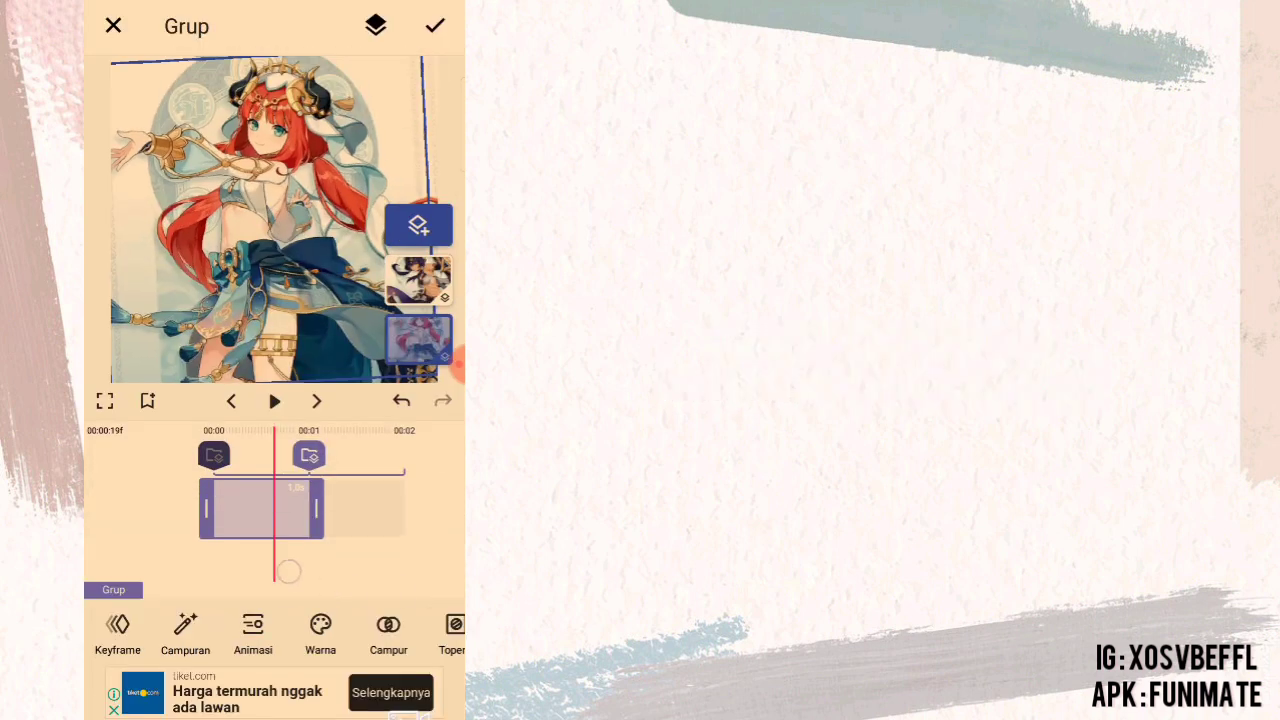
Step: Go to the dark-haired second photo and move its anchor point to the bottom centre
drag(288, 571, 205, 571)
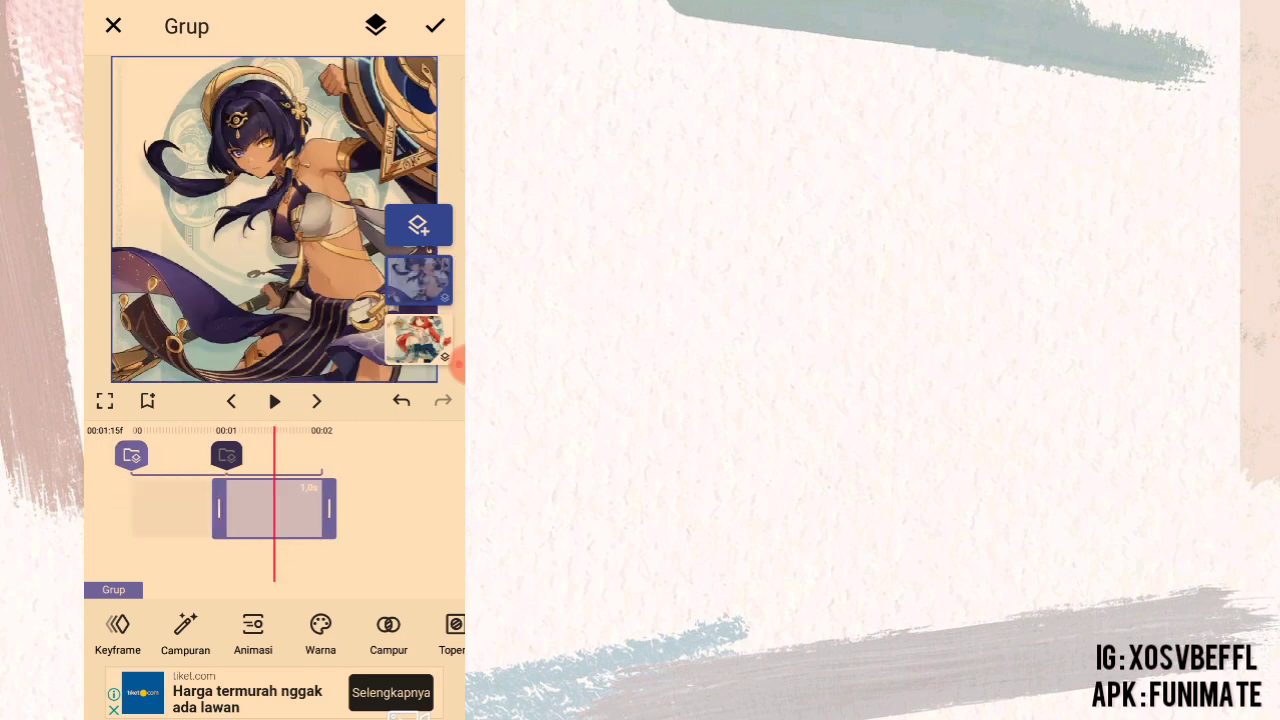
click(117, 630)
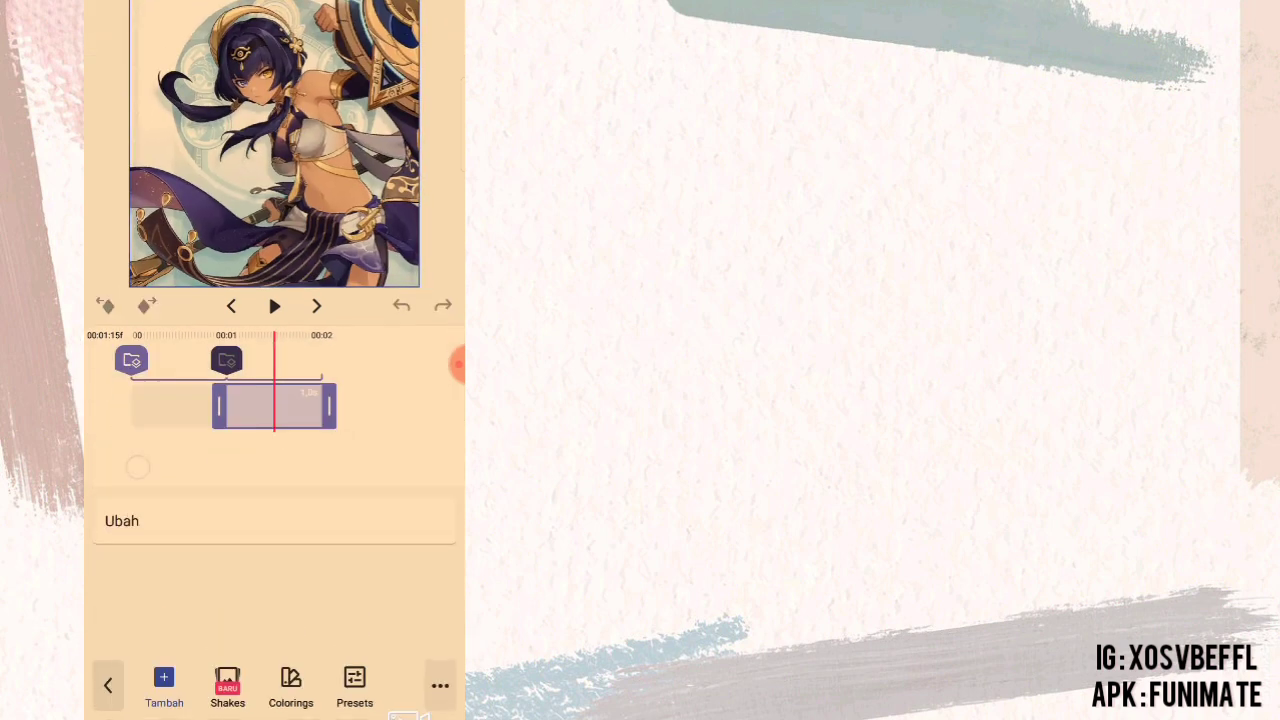
click(121, 520)
scroll(245, 600, down, 2)
scroll(245, 600, up, 2)
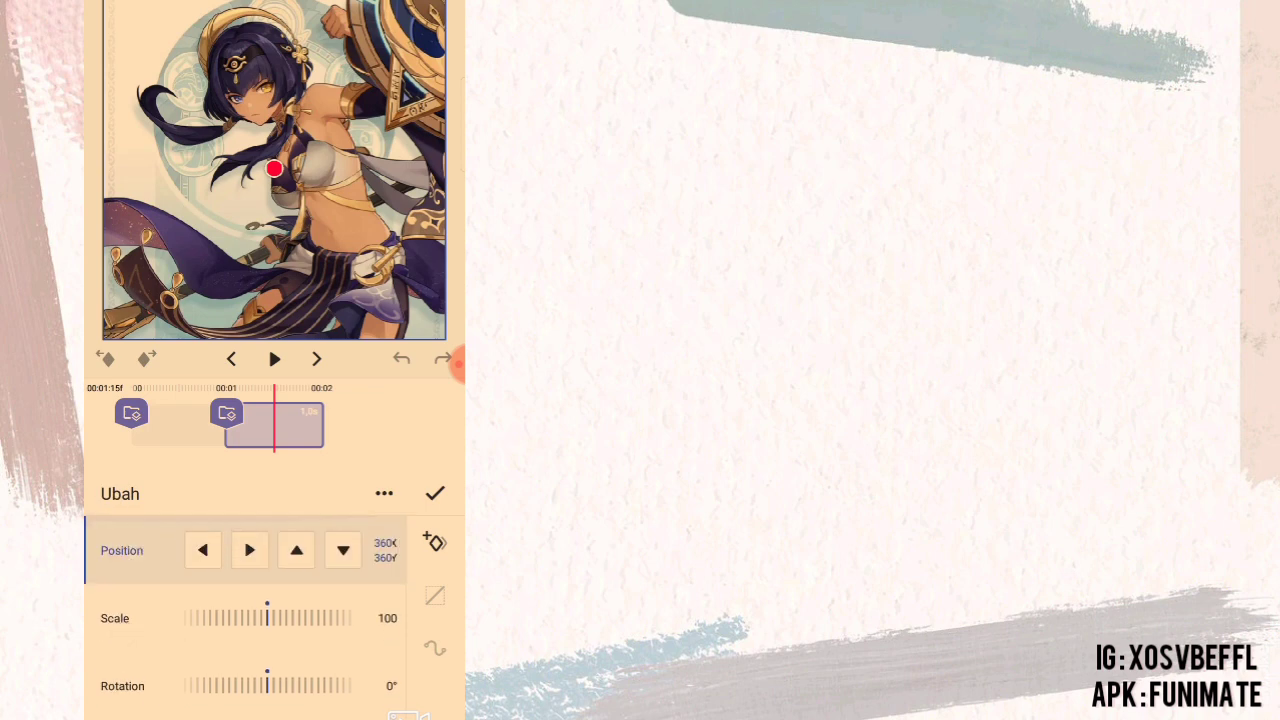
scroll(245, 600, down, 3)
scroll(245, 600, down, 2)
click(343, 685)
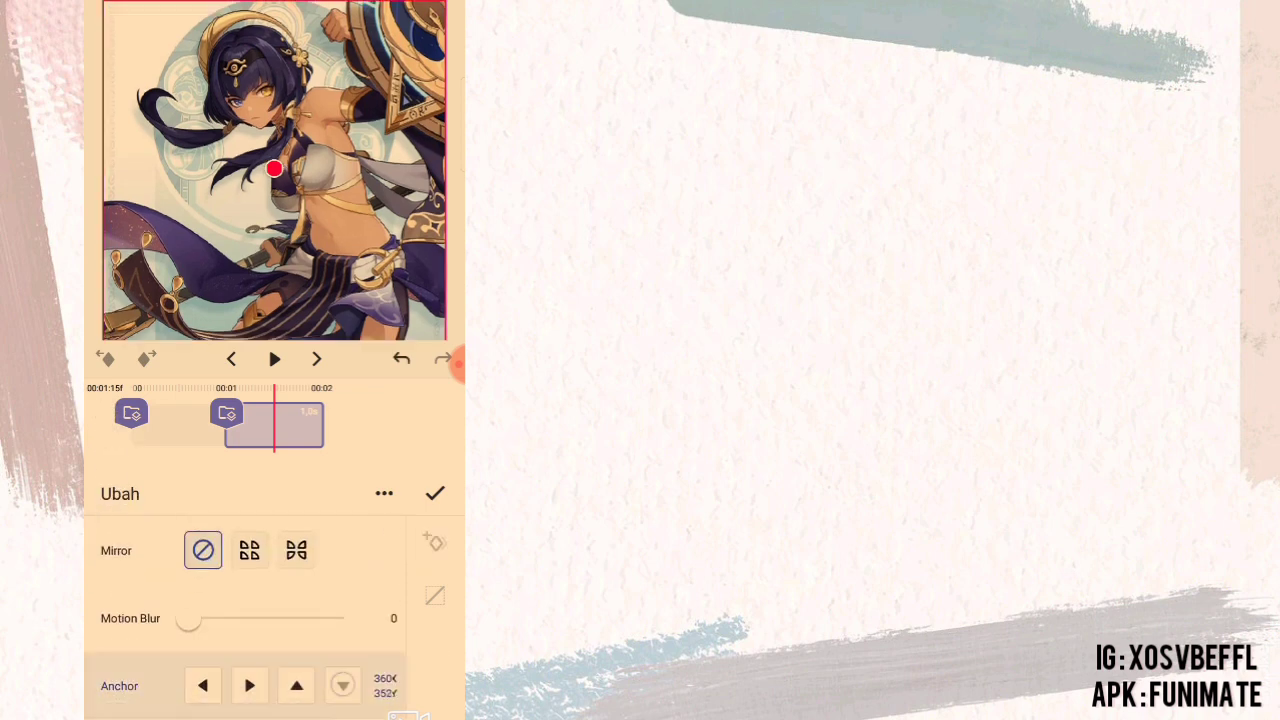
click(297, 685)
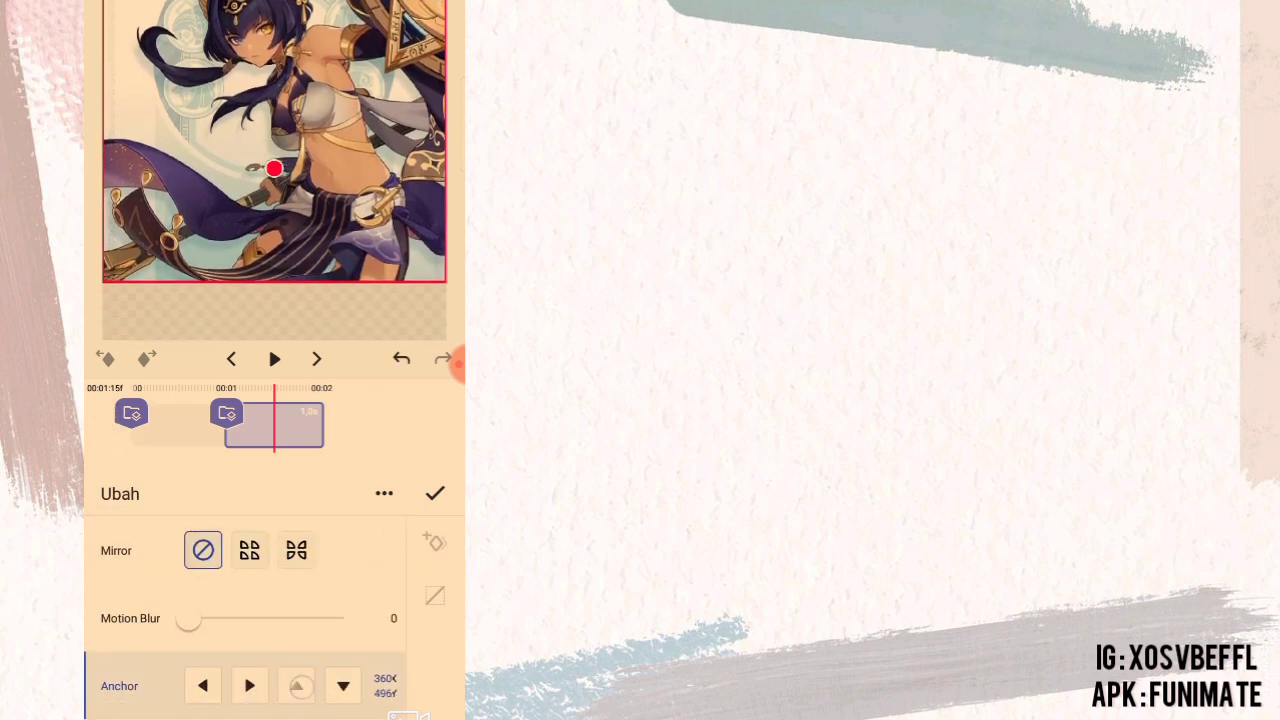
drag(297, 685, 297, 685)
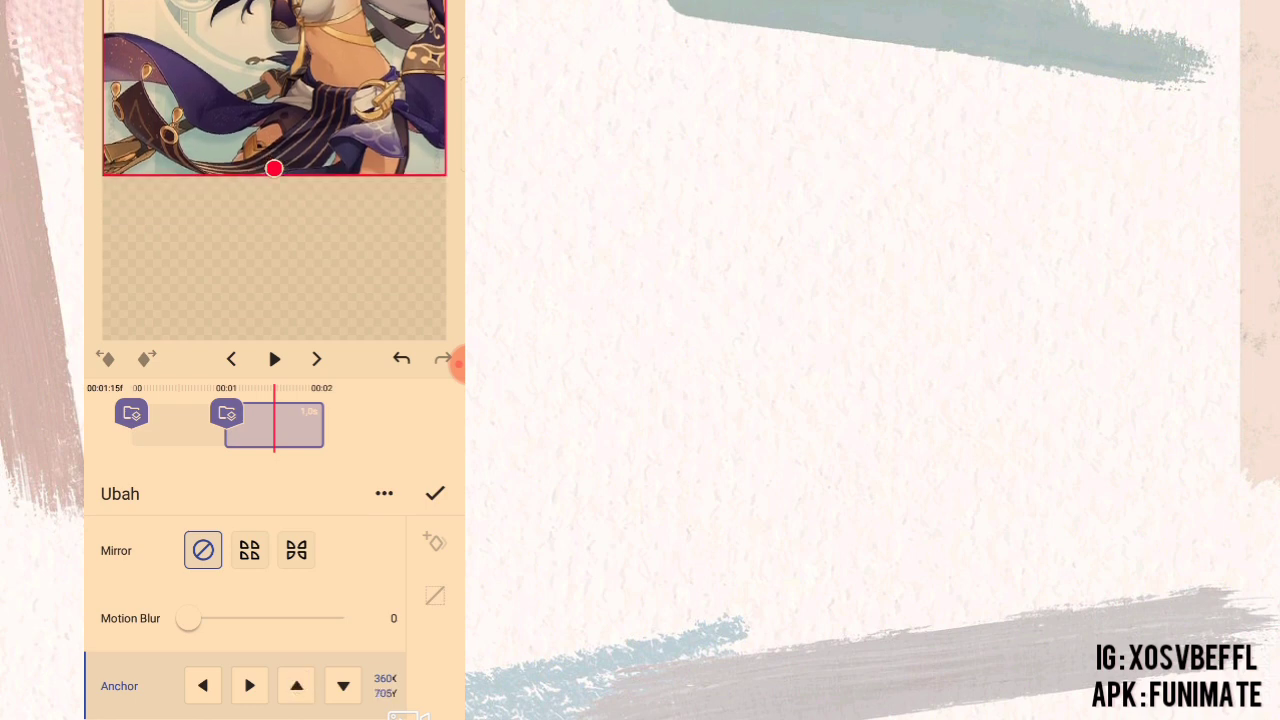
Step: Move the second photo back down to fill the frame and close the transform settings
scroll(245, 620, up, 5)
click(343, 549)
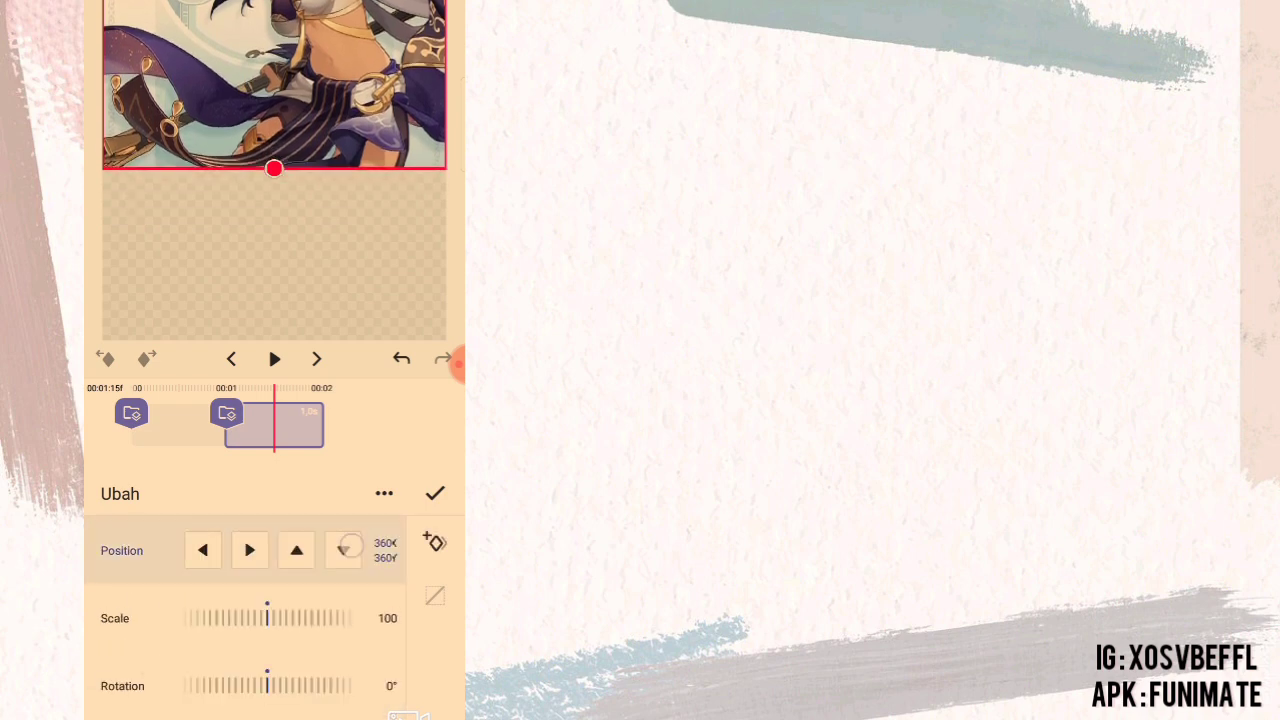
drag(343, 549, 343, 549)
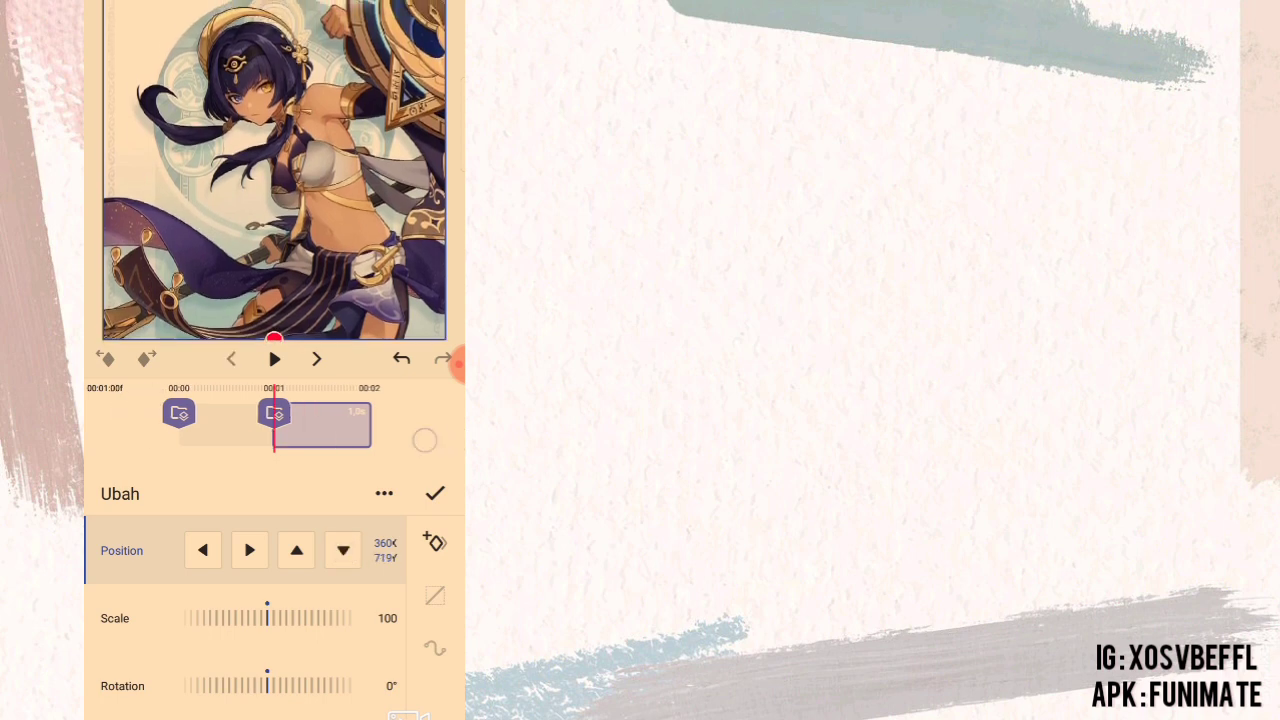
drag(424, 440, 309, 503)
click(435, 493)
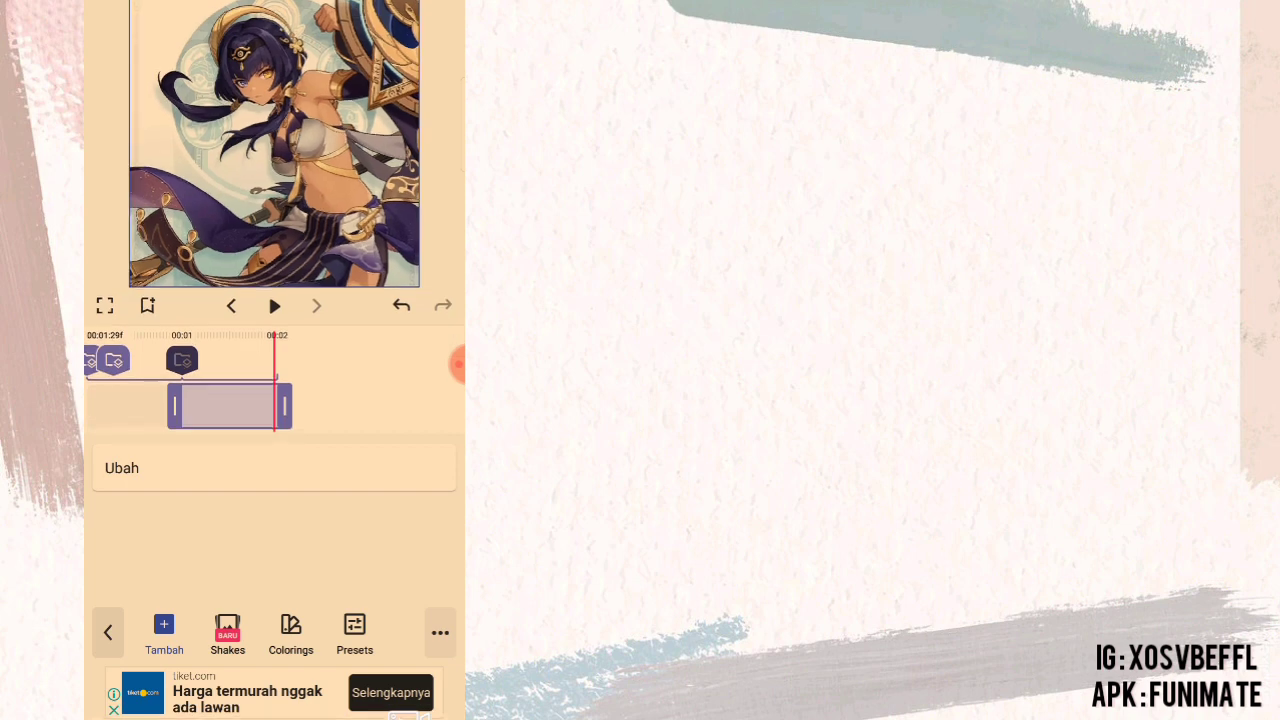
mouse_move(297, 408)
mouse_down()
mouse_move(397, 408)
mouse_move(333, 462)
mouse_up()
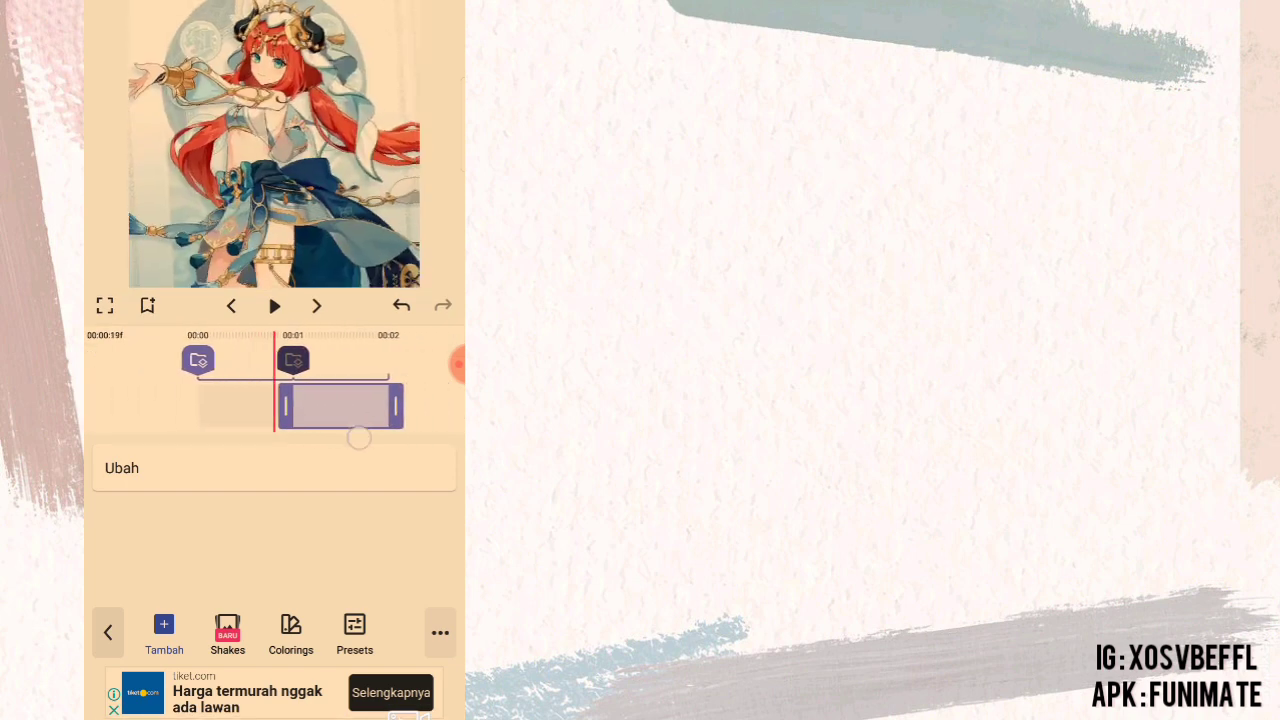
Step: Keyframe the dark-haired photo's rotation, turning it to about 133°
click(122, 468)
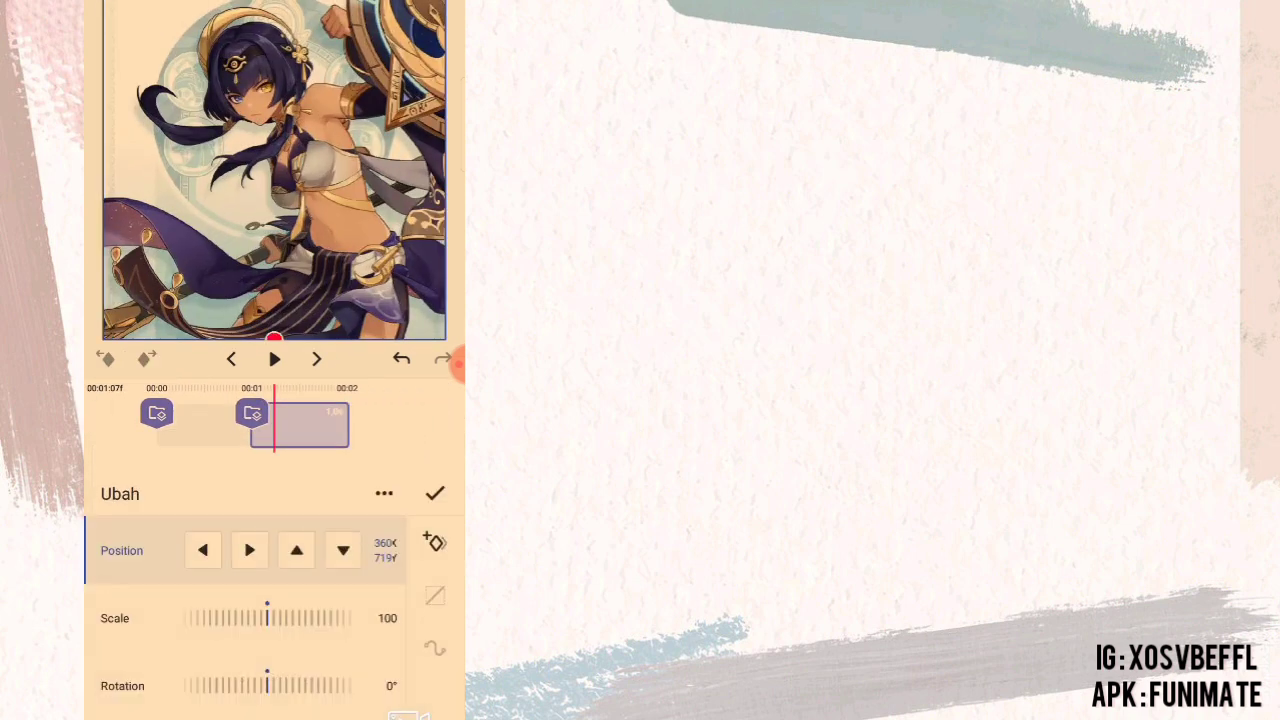
scroll(245, 604, down, 1)
click(122, 641)
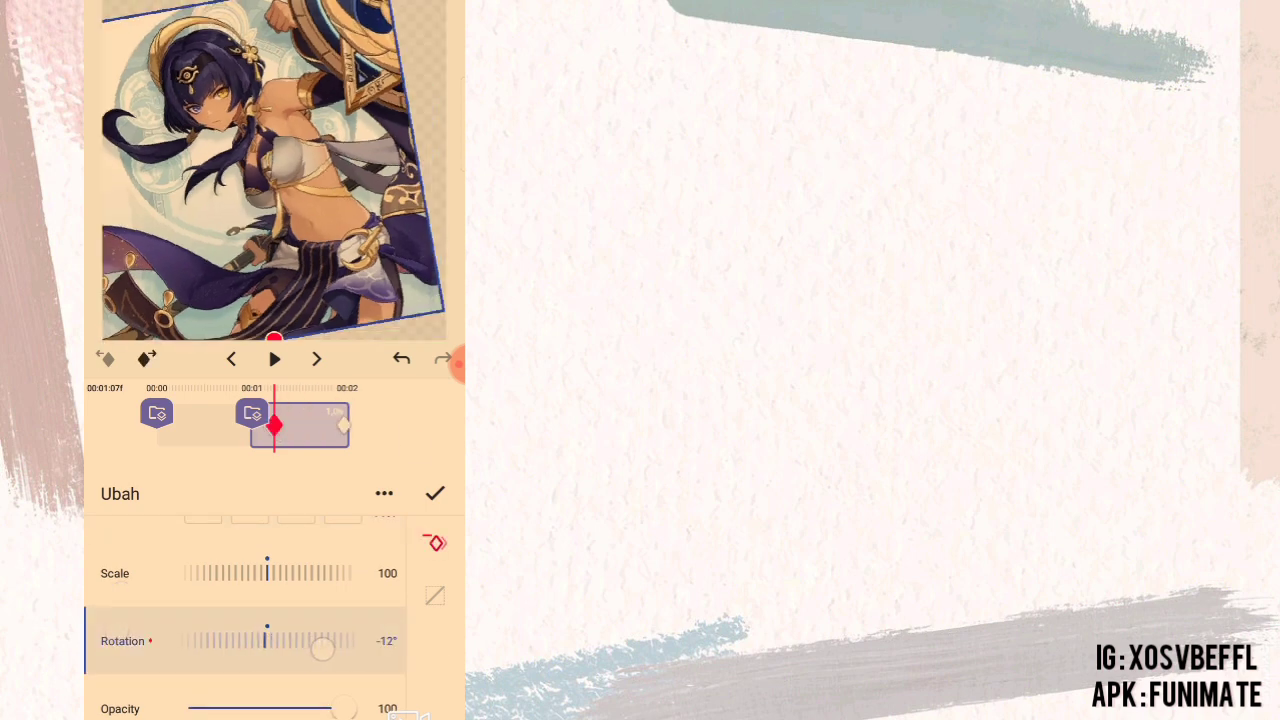
drag(318, 647, 171, 654)
drag(286, 640, 221, 641)
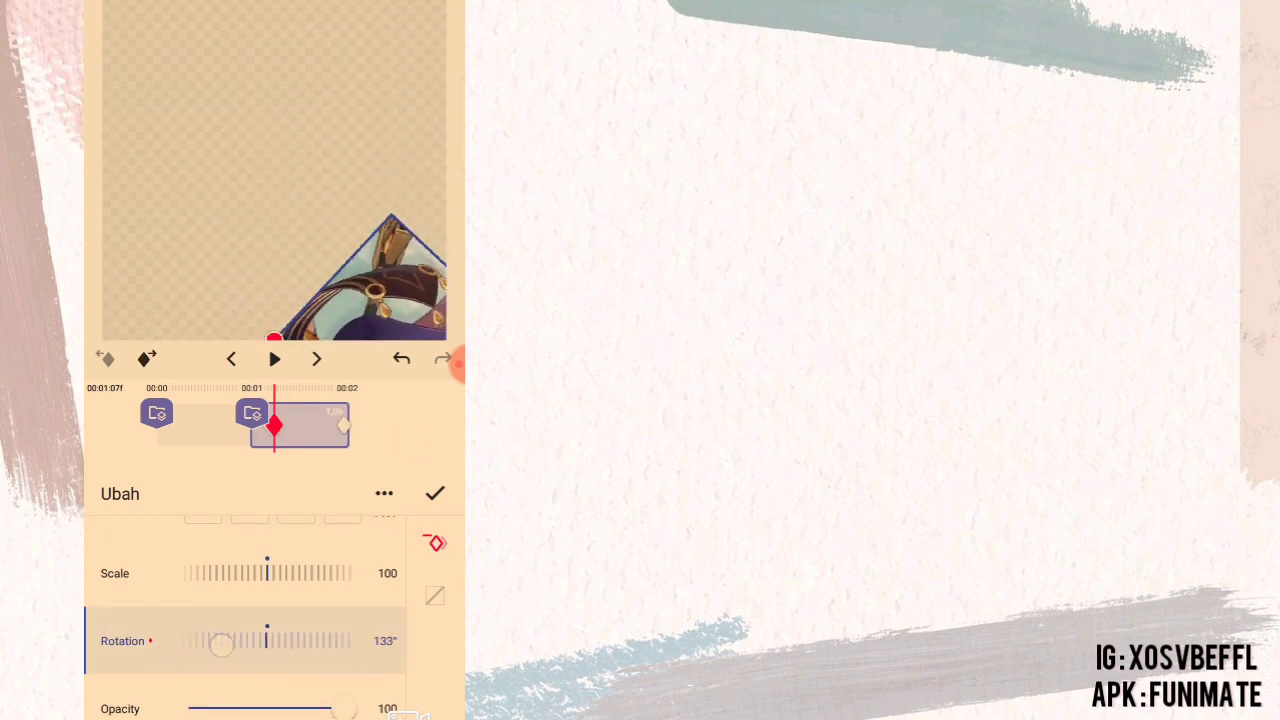
Step: Apply an easing curve and motion blur to the rotation, then return to the group's layer view
click(435, 596)
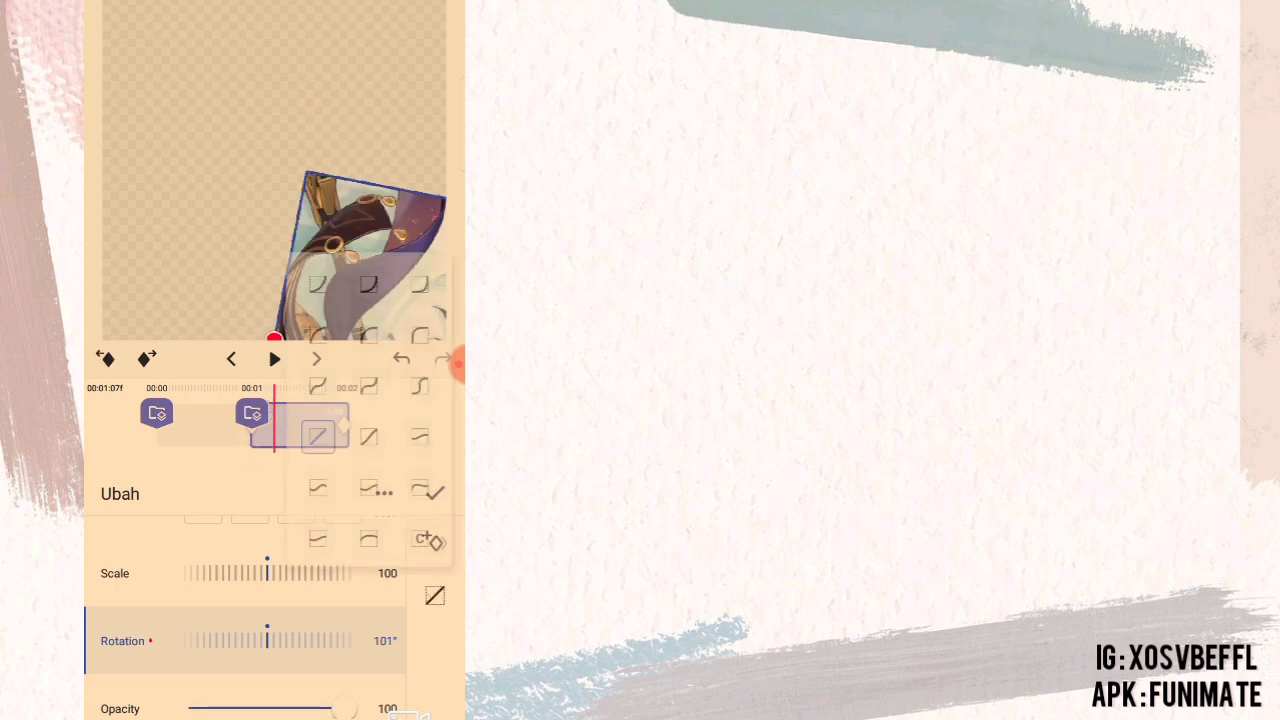
click(274, 358)
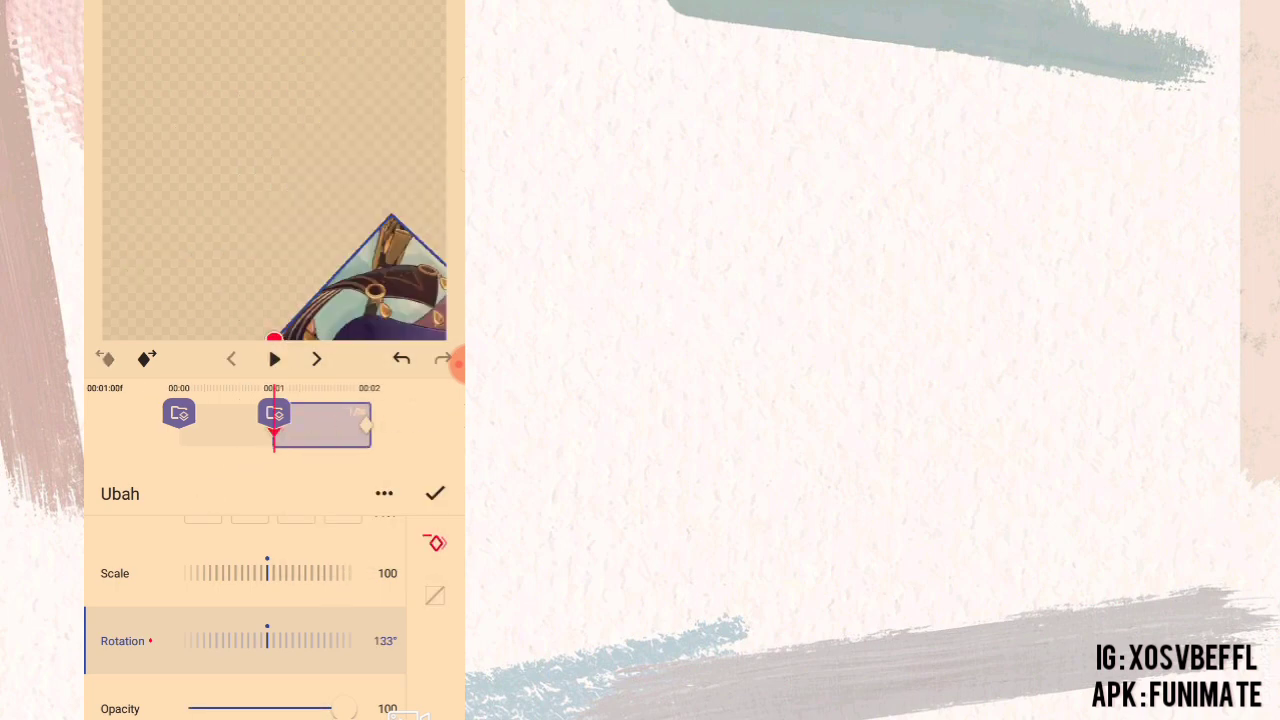
scroll(245, 615, down, 3)
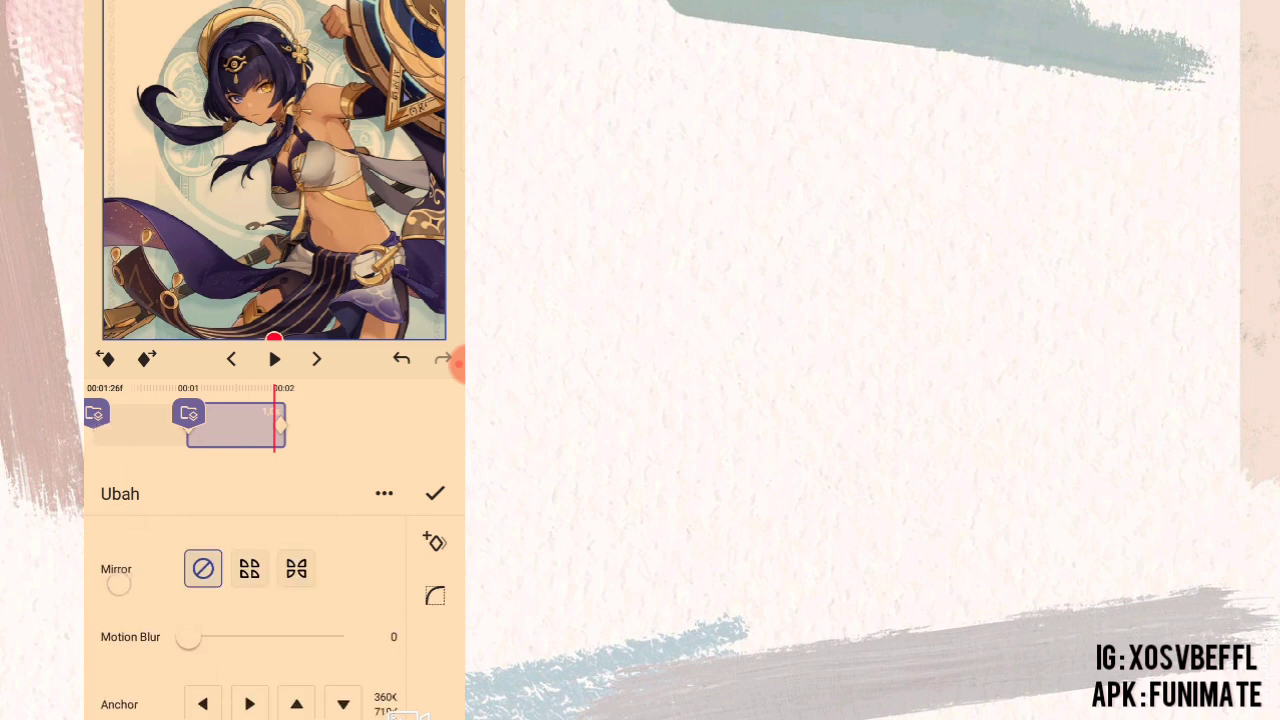
drag(200, 631, 249, 631)
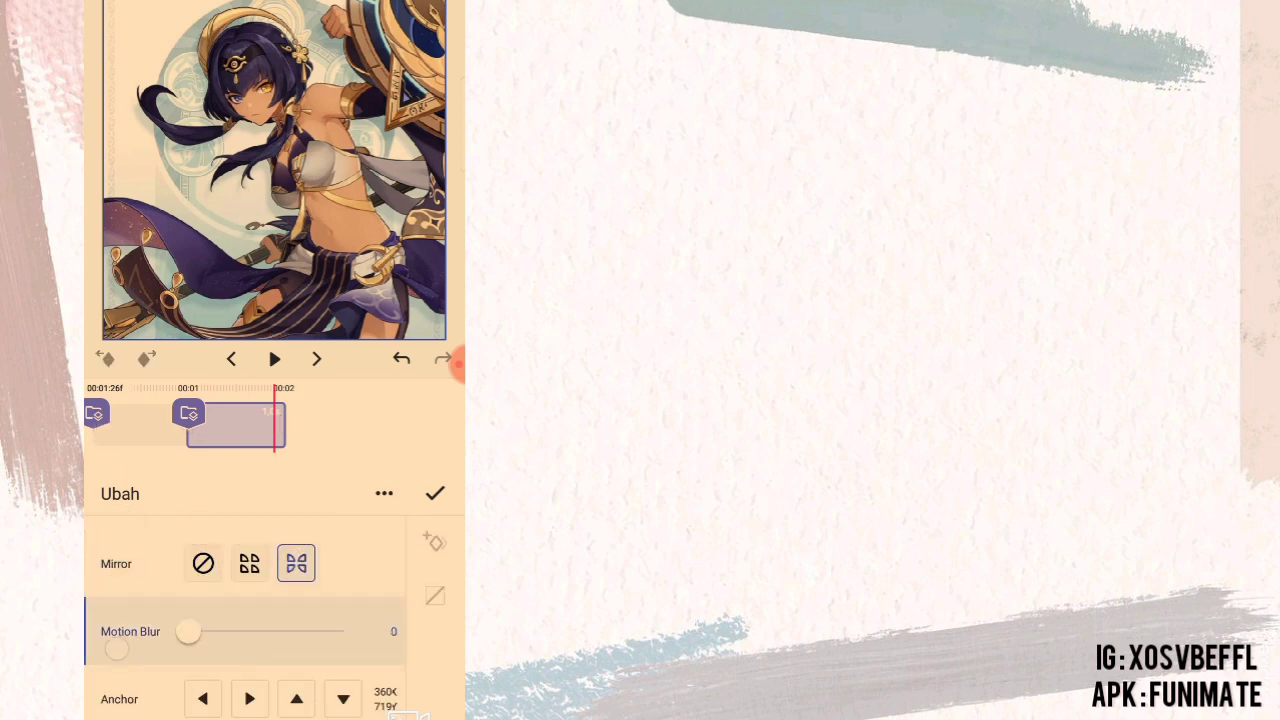
click(434, 493)
click(106, 655)
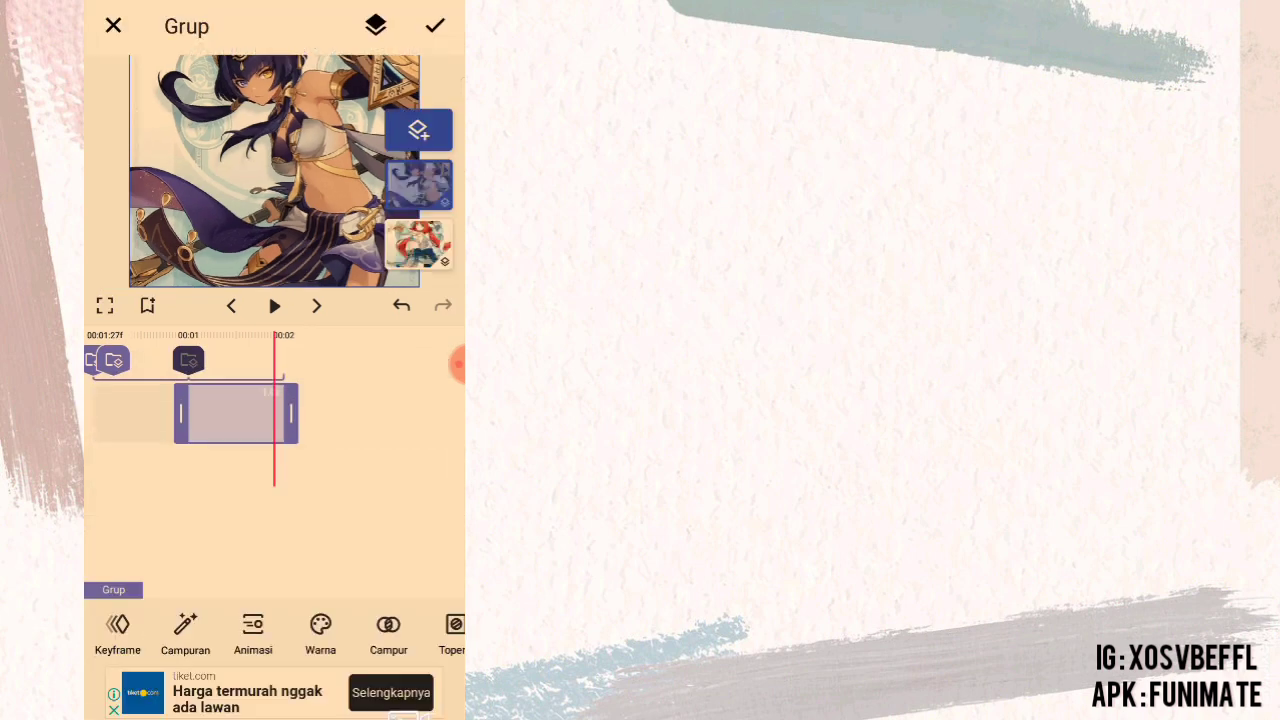
drag(383, 562, 460, 562)
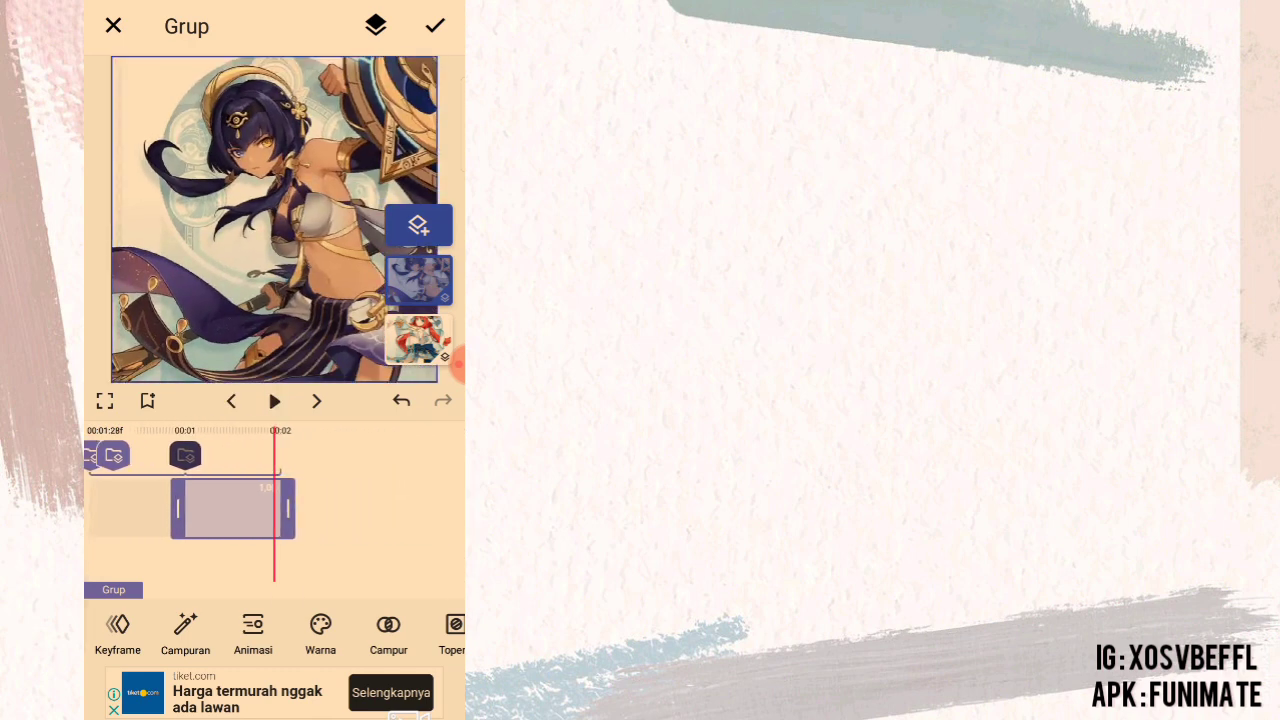
drag(230, 510, 414, 510)
Step: Add a filled square shape with a grey-teal Isi colour as a new layer
click(417, 225)
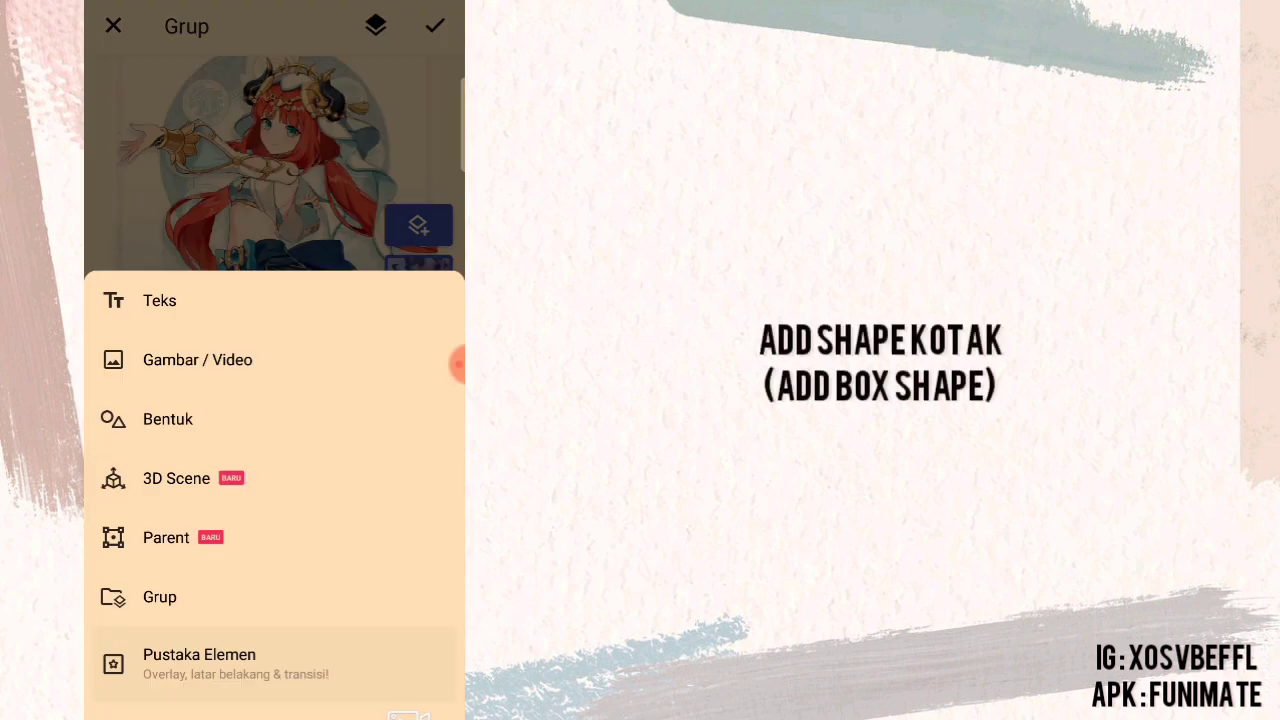
click(167, 419)
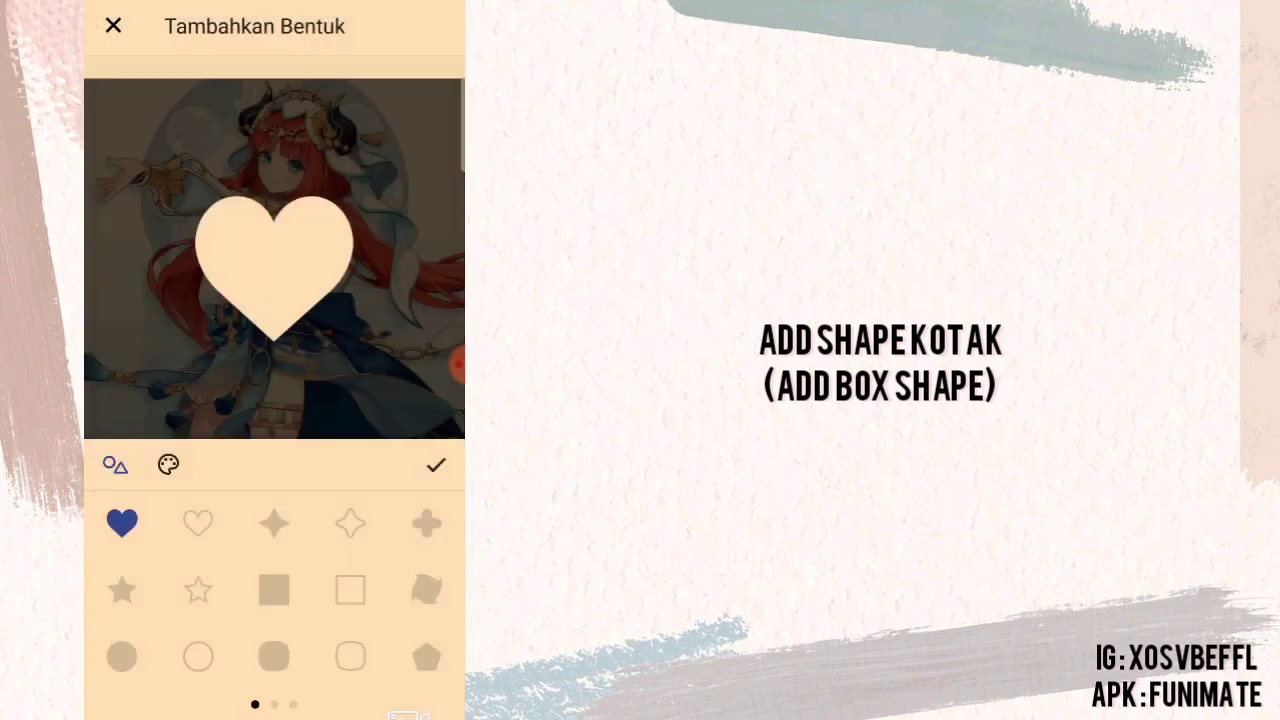
click(168, 463)
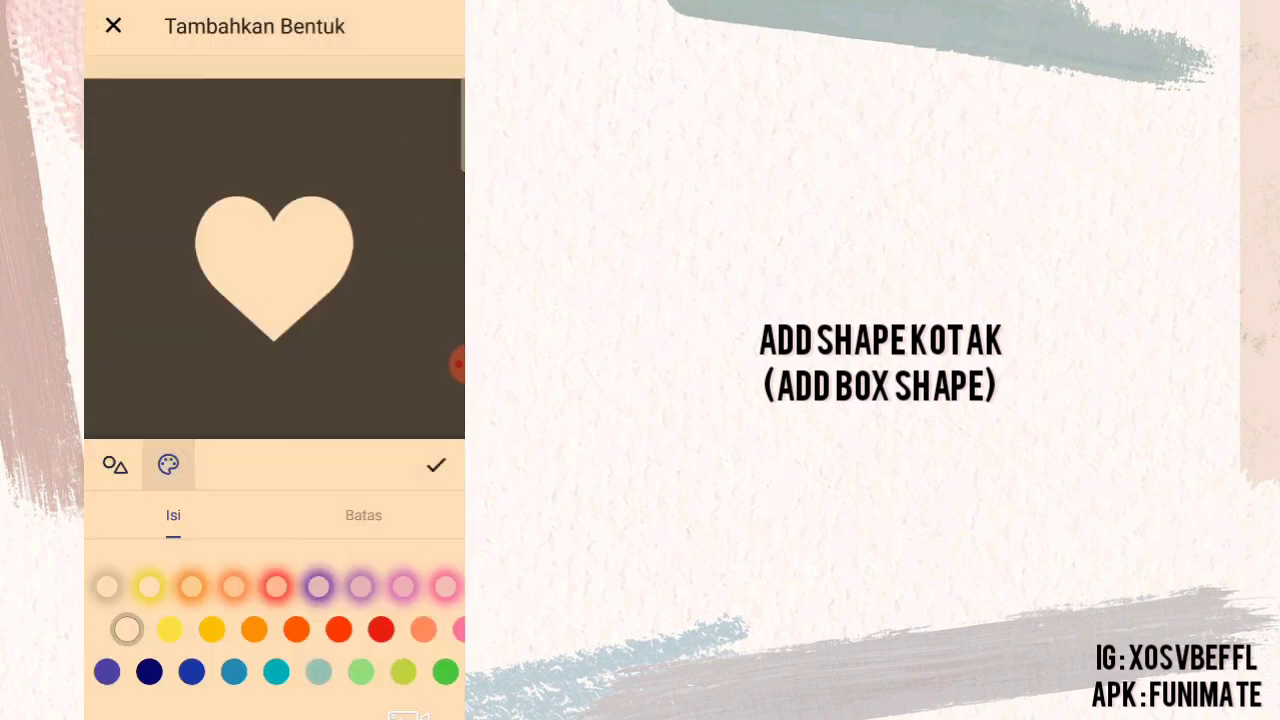
click(115, 464)
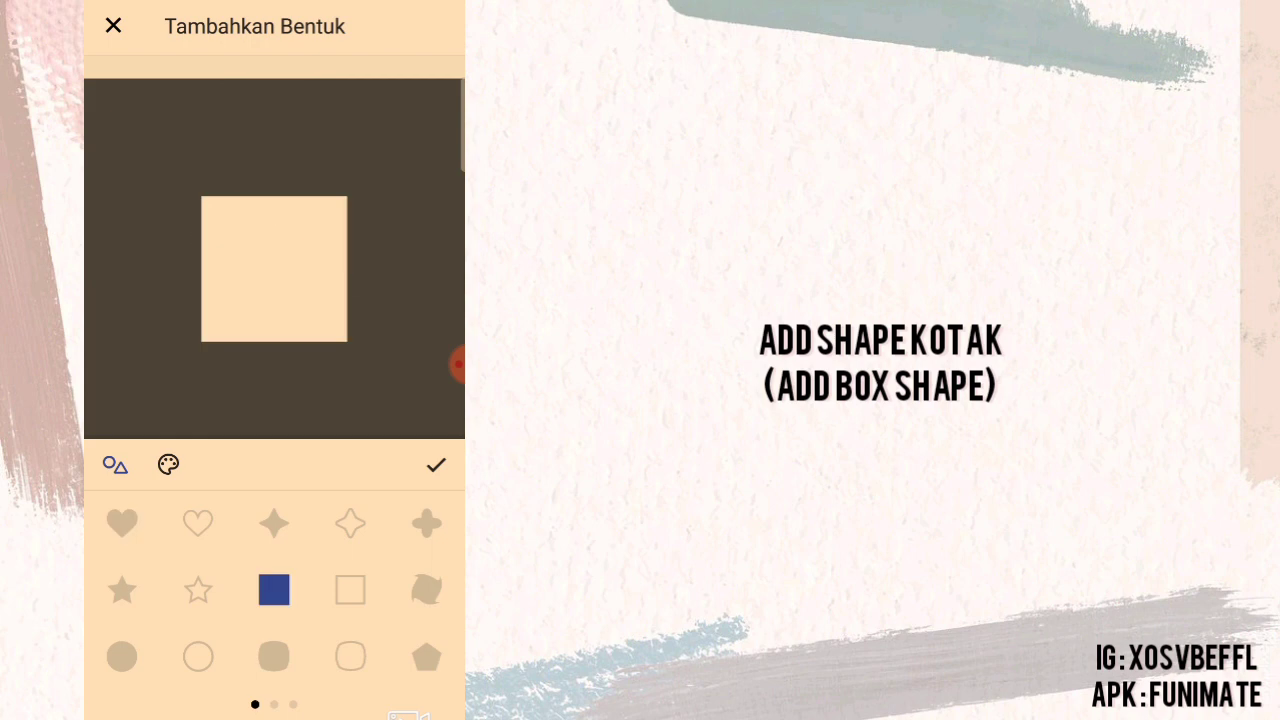
click(168, 464)
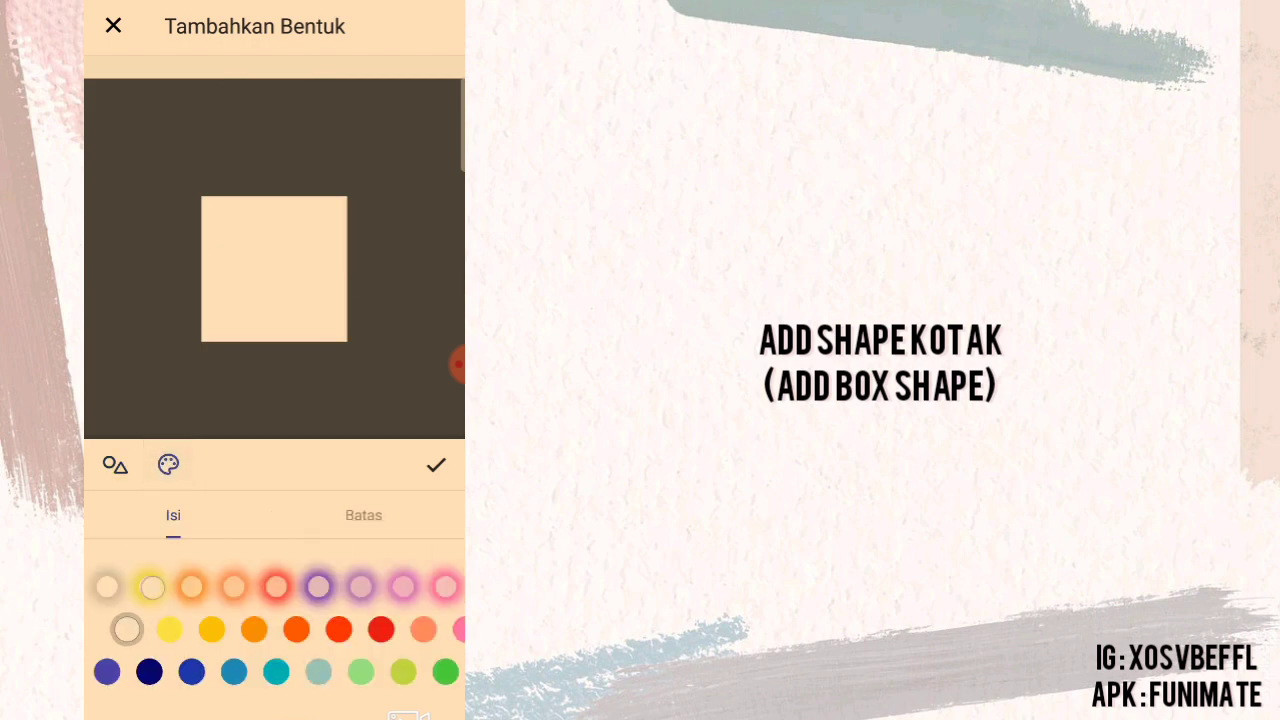
click(316, 671)
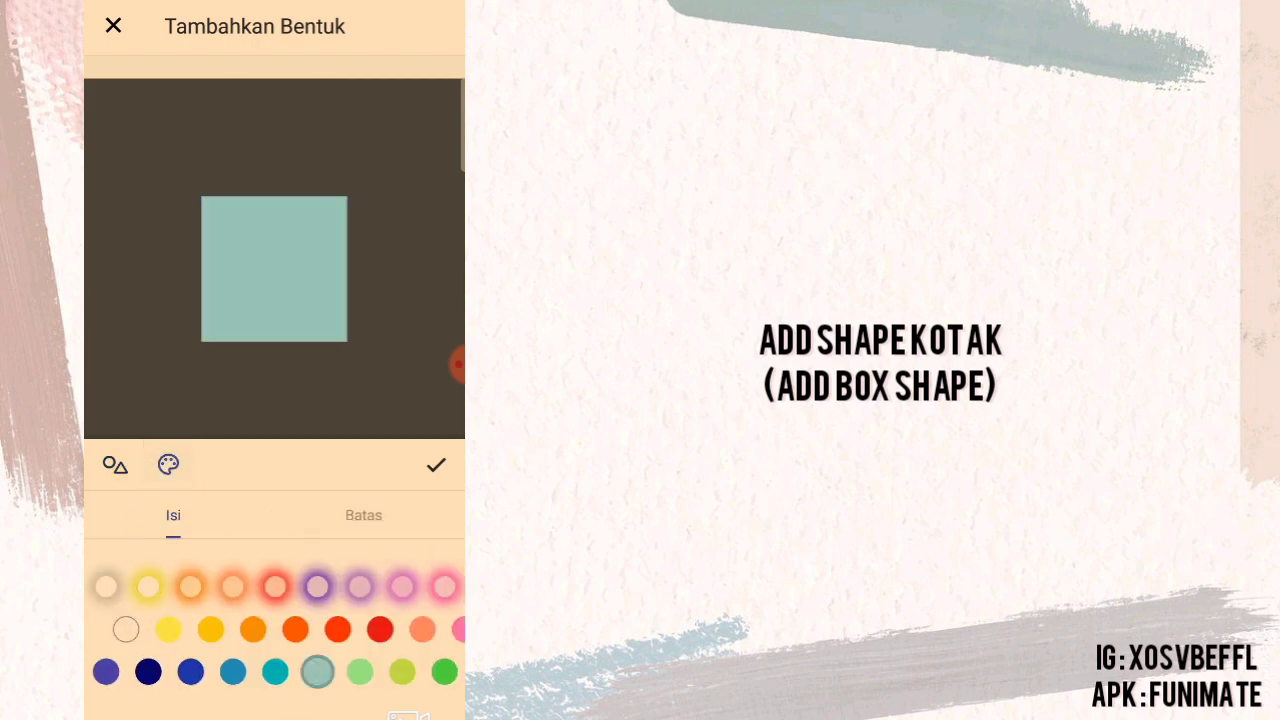
click(436, 464)
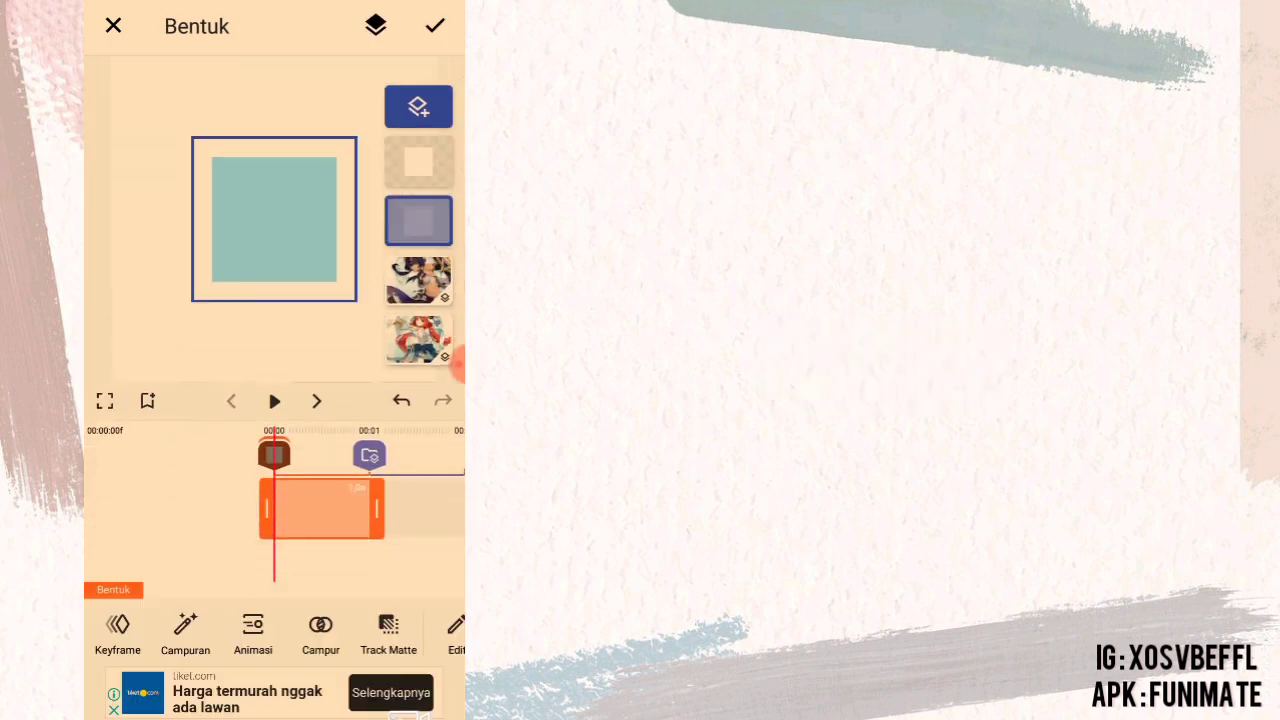
Step: Scale the teal square to 263 so it covers the whole frame
drag(353, 640, 218, 640)
click(369, 455)
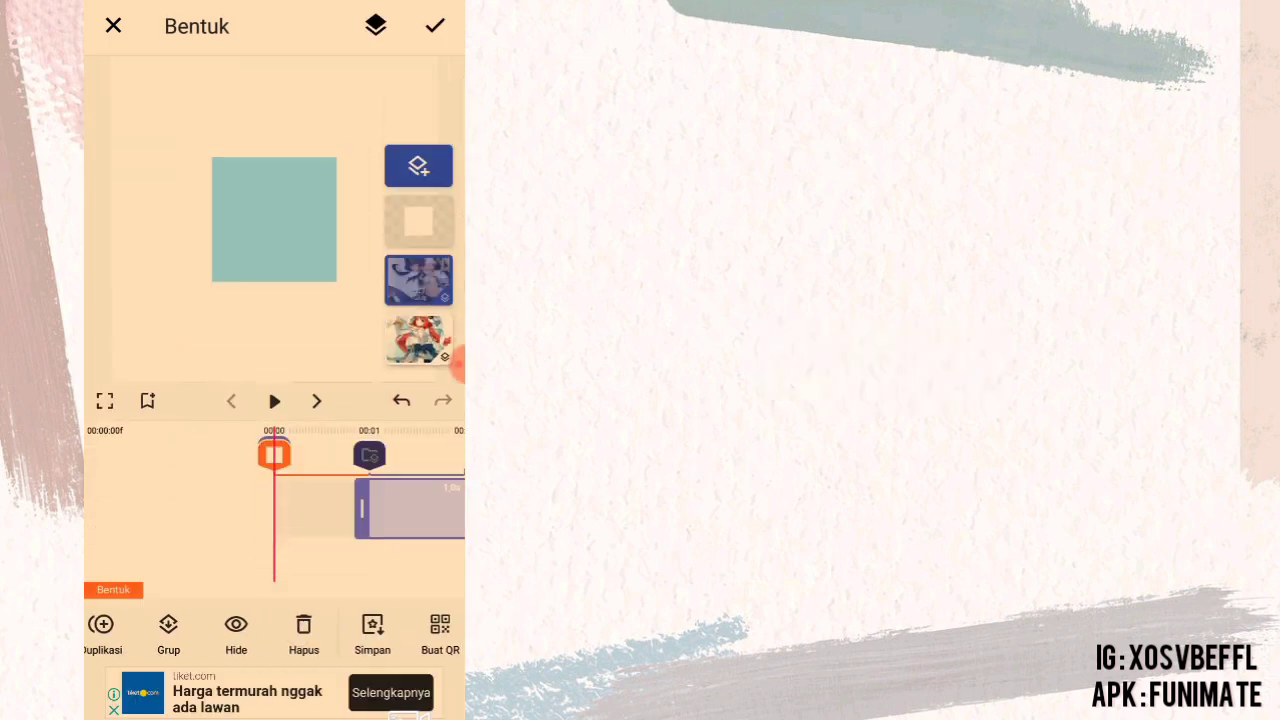
click(374, 558)
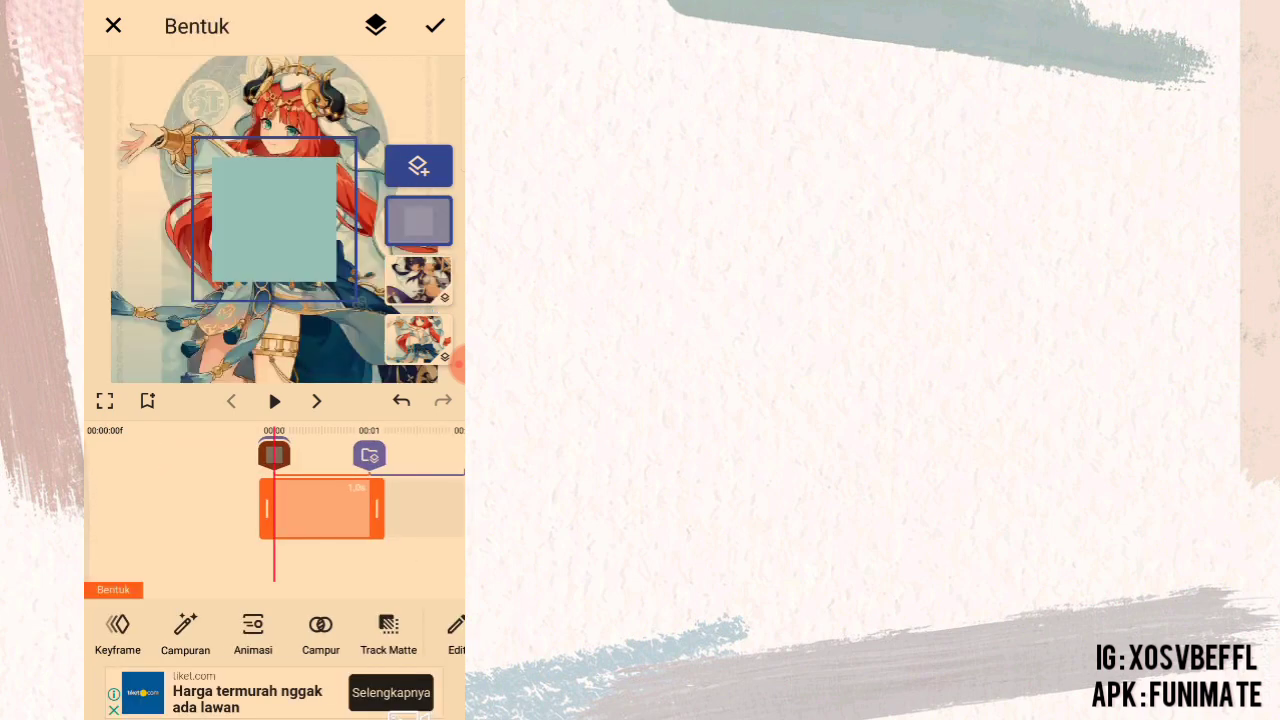
click(456, 630)
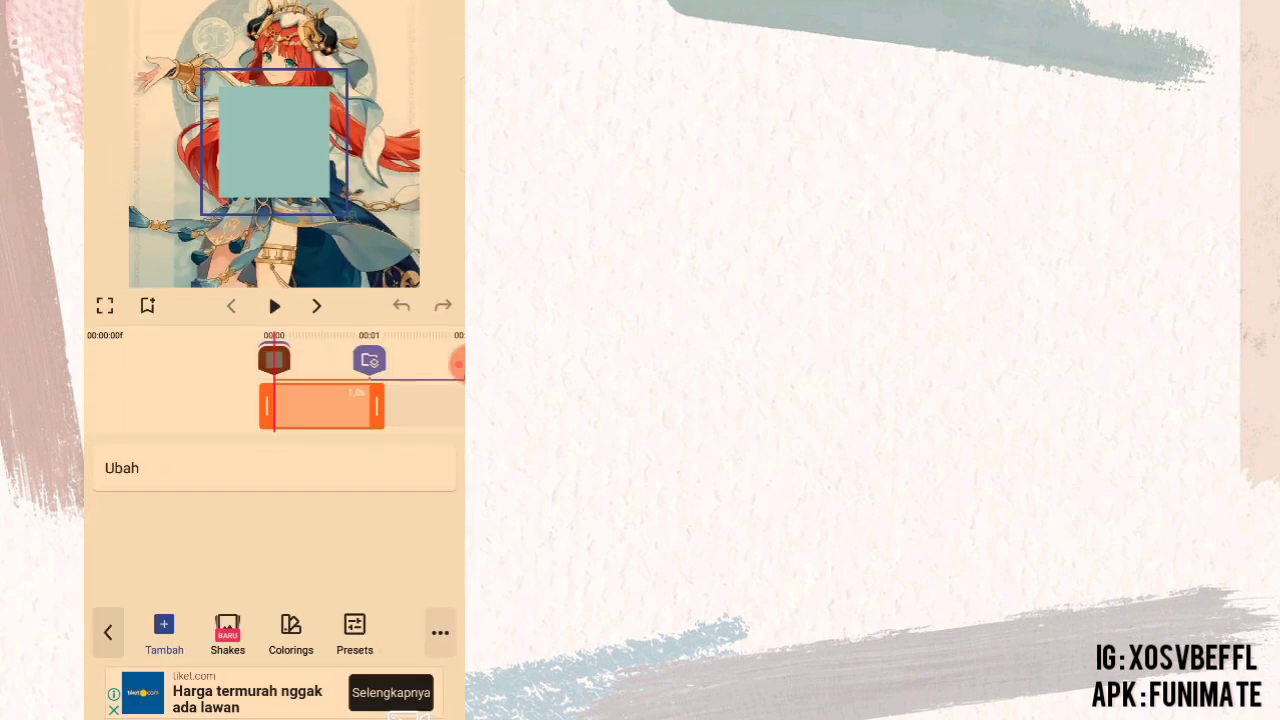
click(164, 630)
click(115, 607)
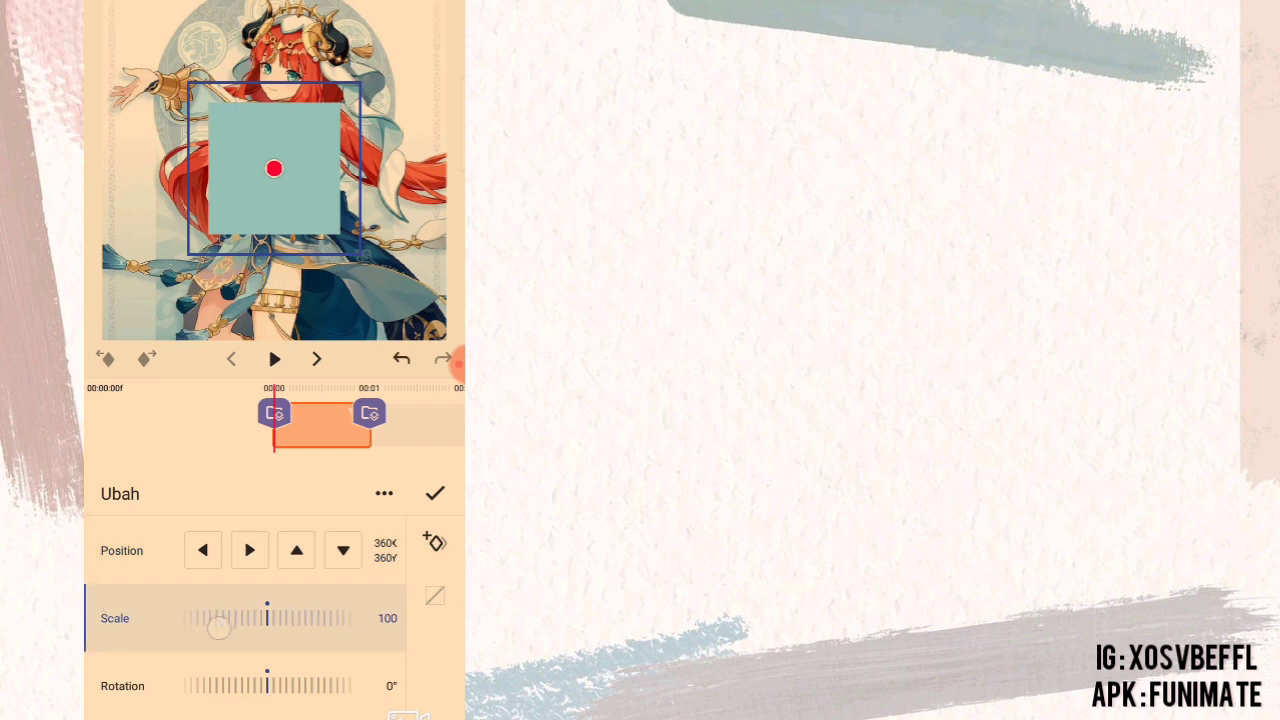
drag(217, 620, 272, 615)
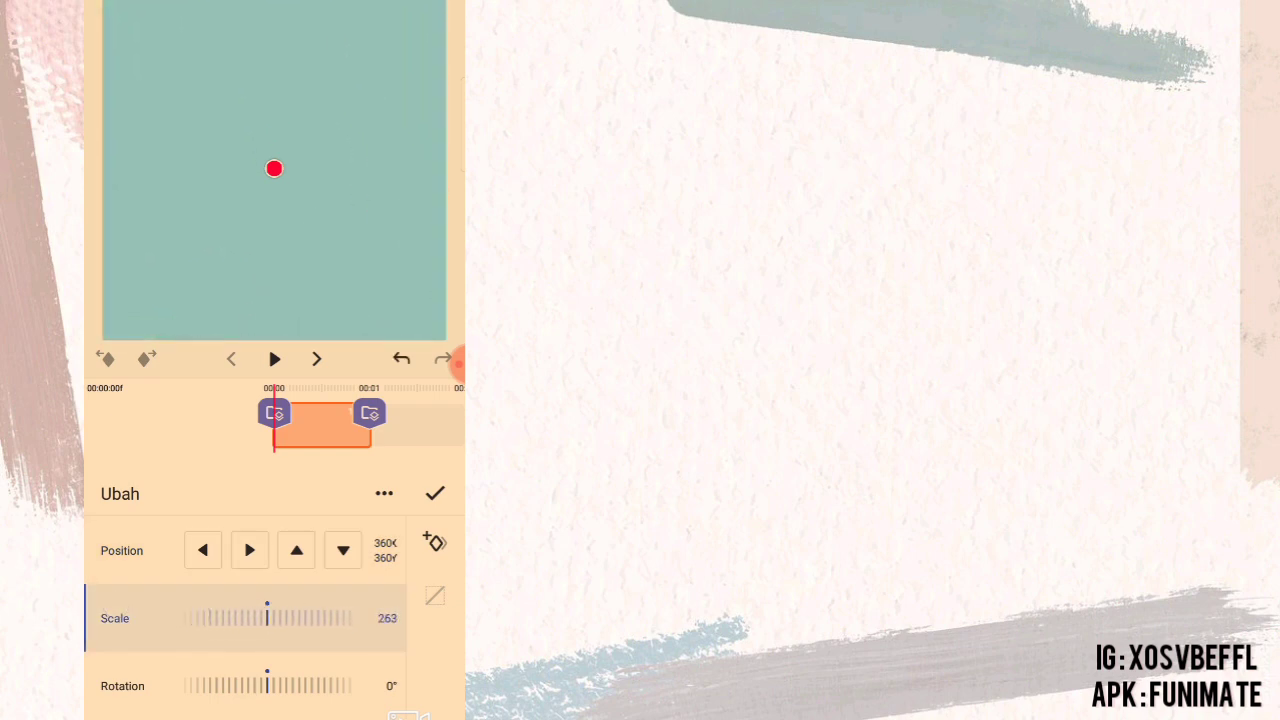
click(434, 493)
Step: Select the square's clip and scrub the playhead to its end and back near the start
click(320, 405)
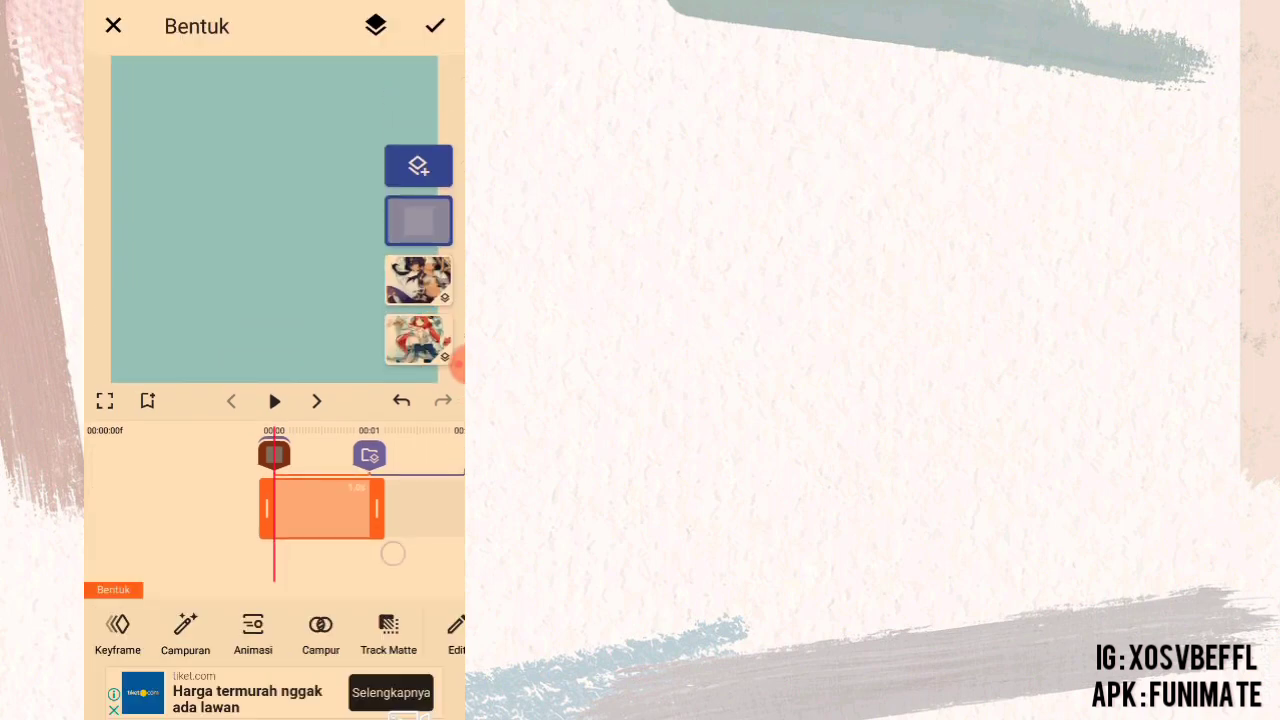
mouse_move(391, 551)
mouse_down()
mouse_move(216, 520)
mouse_move(315, 581)
mouse_up()
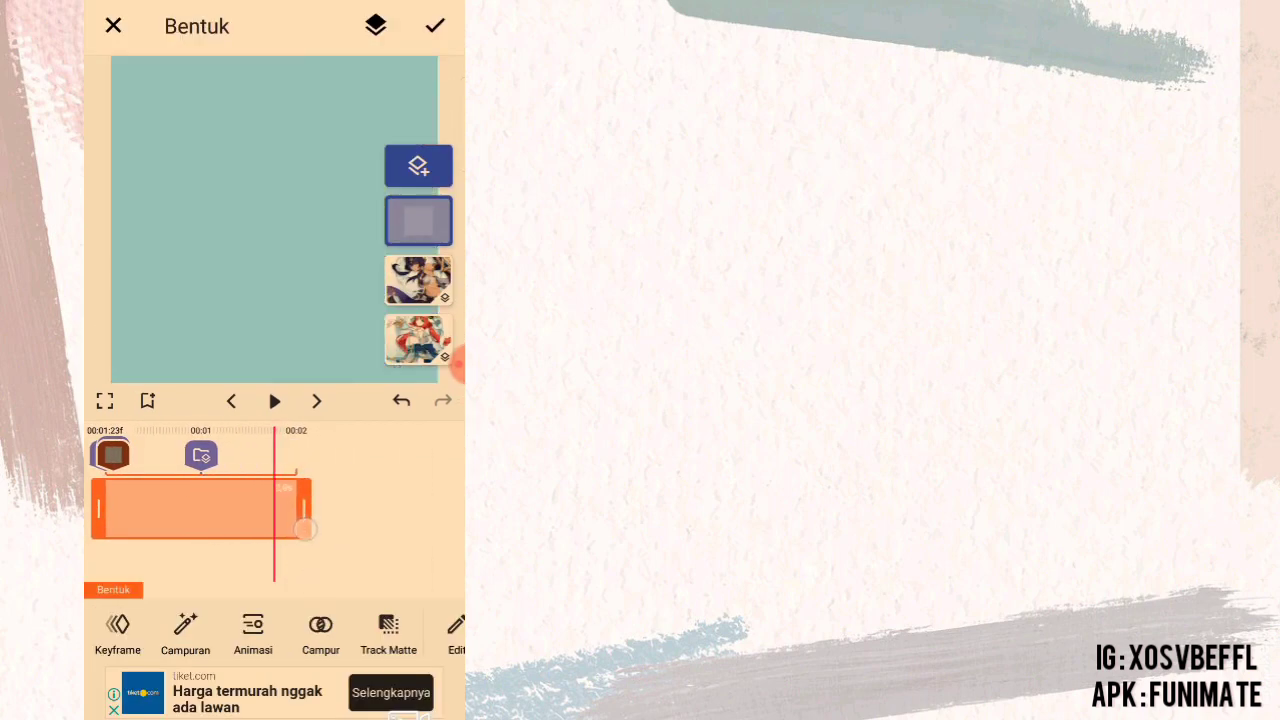
mouse_move(305, 525)
mouse_down()
mouse_move(458, 581)
mouse_move(321, 520)
mouse_up()
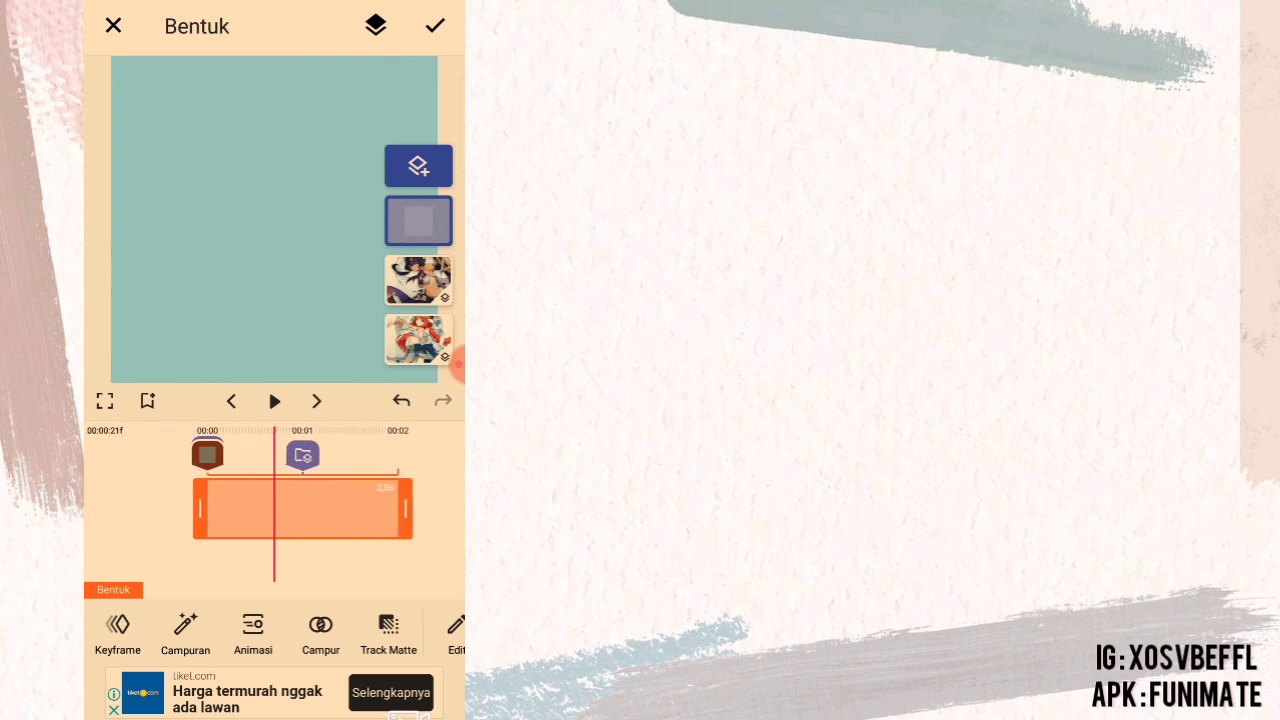
click(117, 630)
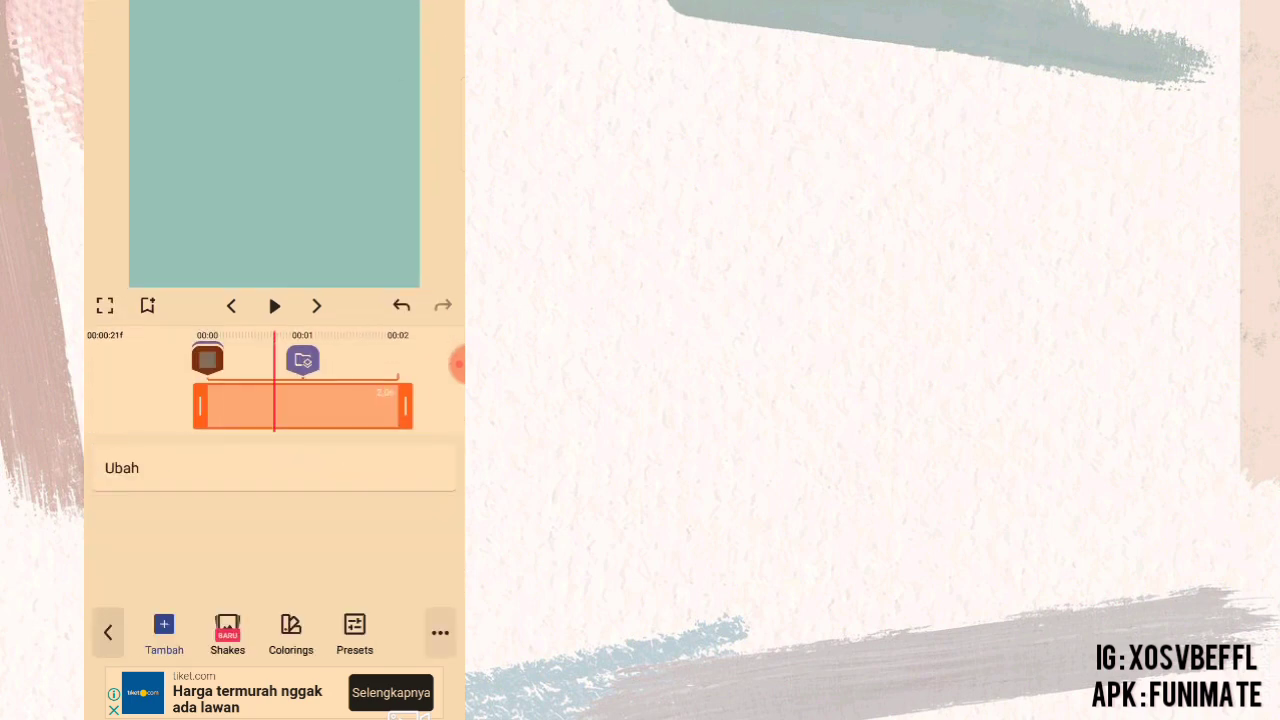
Step: Search the Add Effect library for 'card wipe'
click(228, 625)
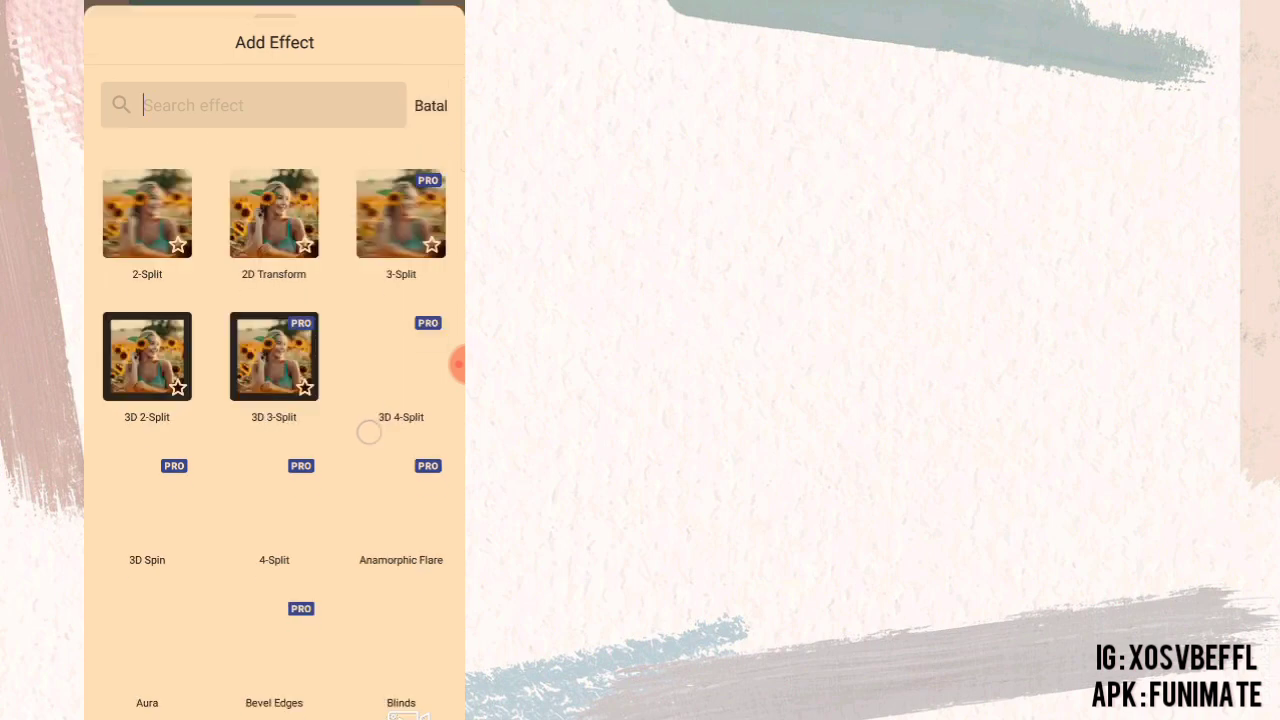
click(306, 94)
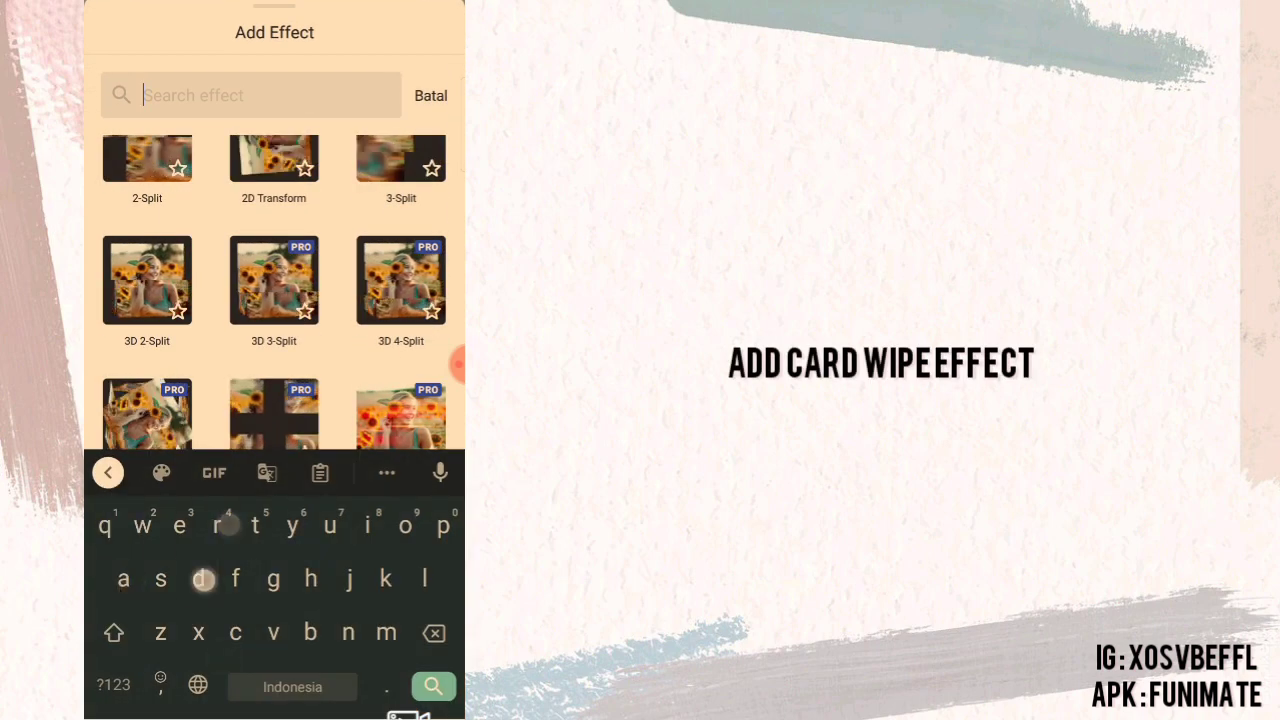
text(card)
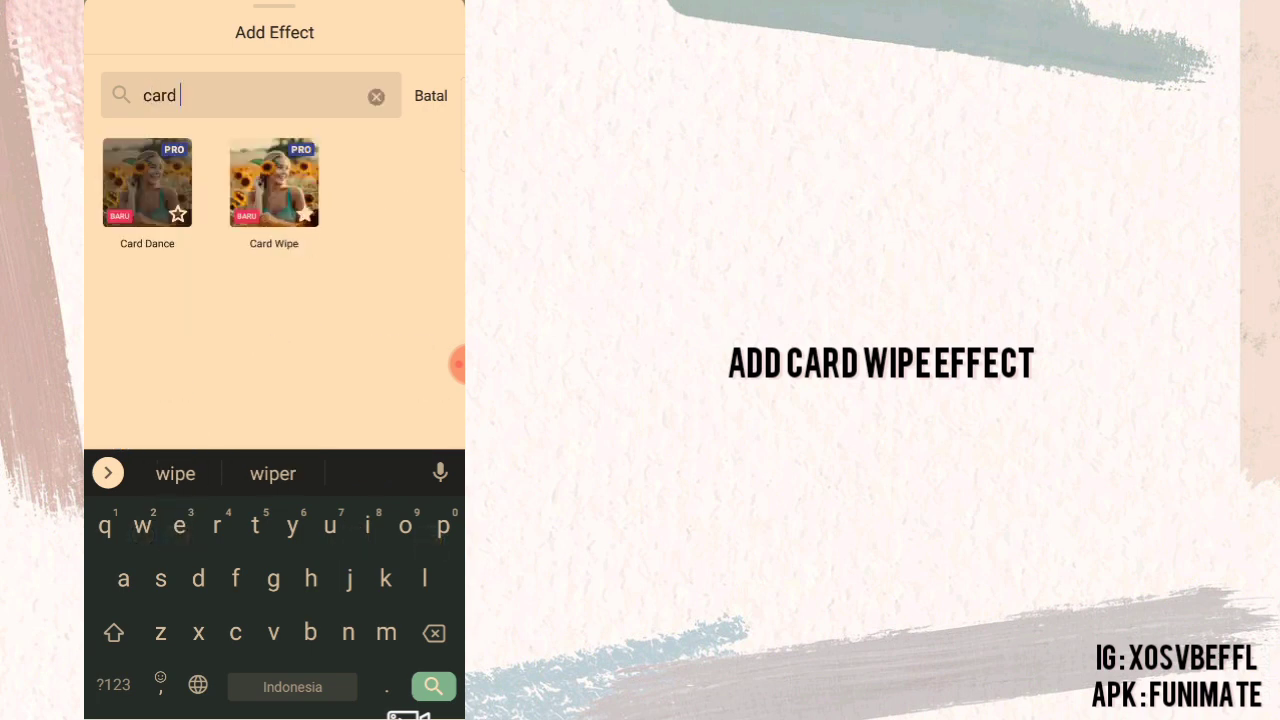
text( wipe)
Step: Apply Card Wipe to the teal square and preview its progress
click(150, 197)
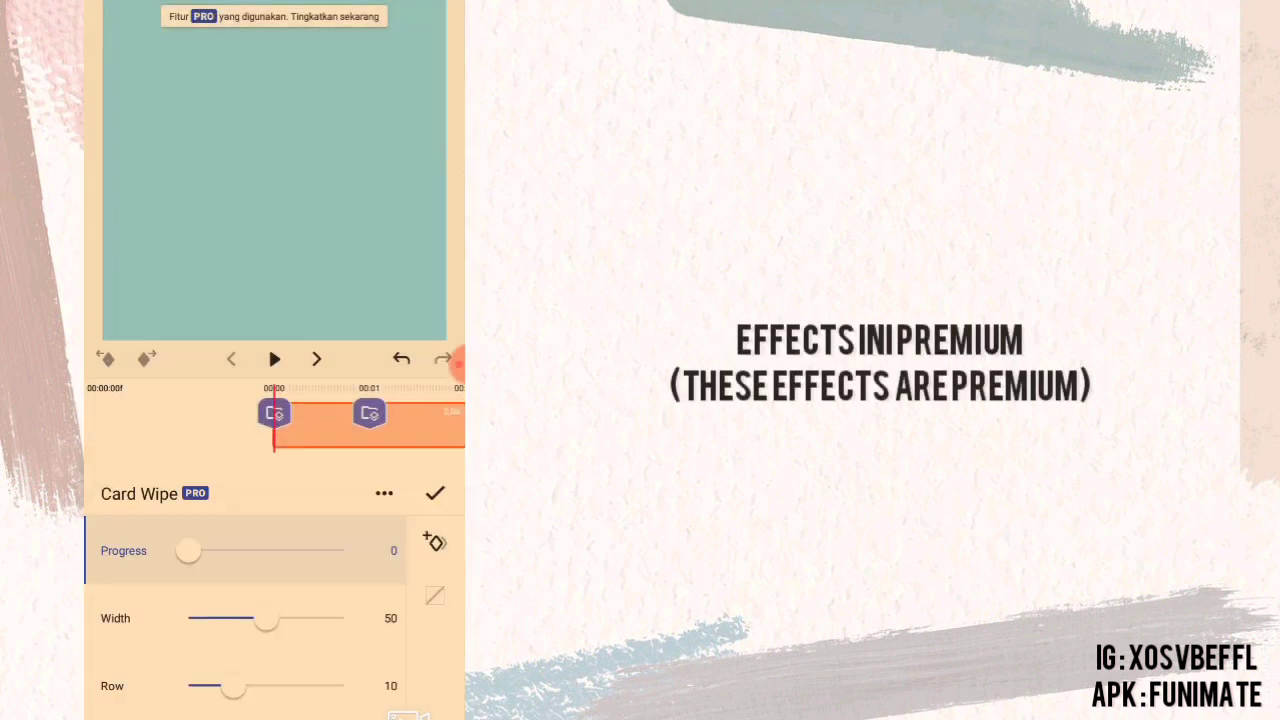
drag(158, 414, 113, 414)
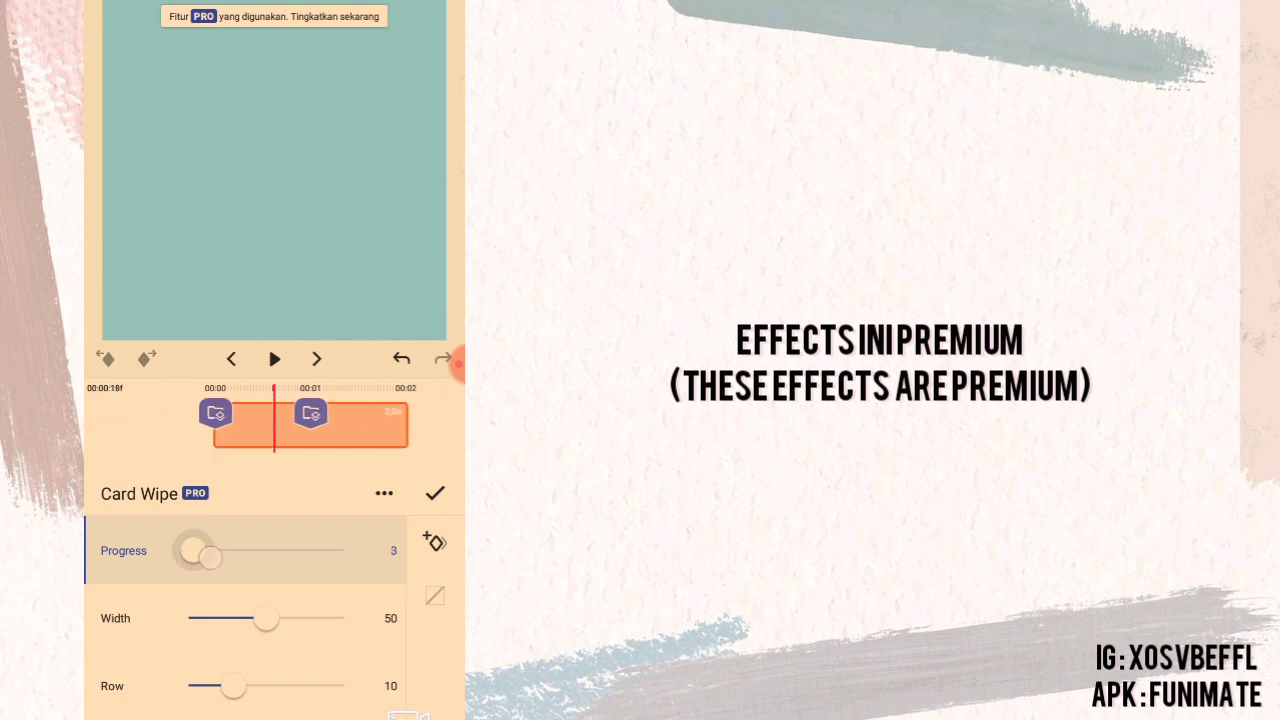
drag(193, 551, 299, 557)
Step: Set Card Wipe Width to 55, Row to 13 and Column to 17
scroll(245, 620, down, 1)
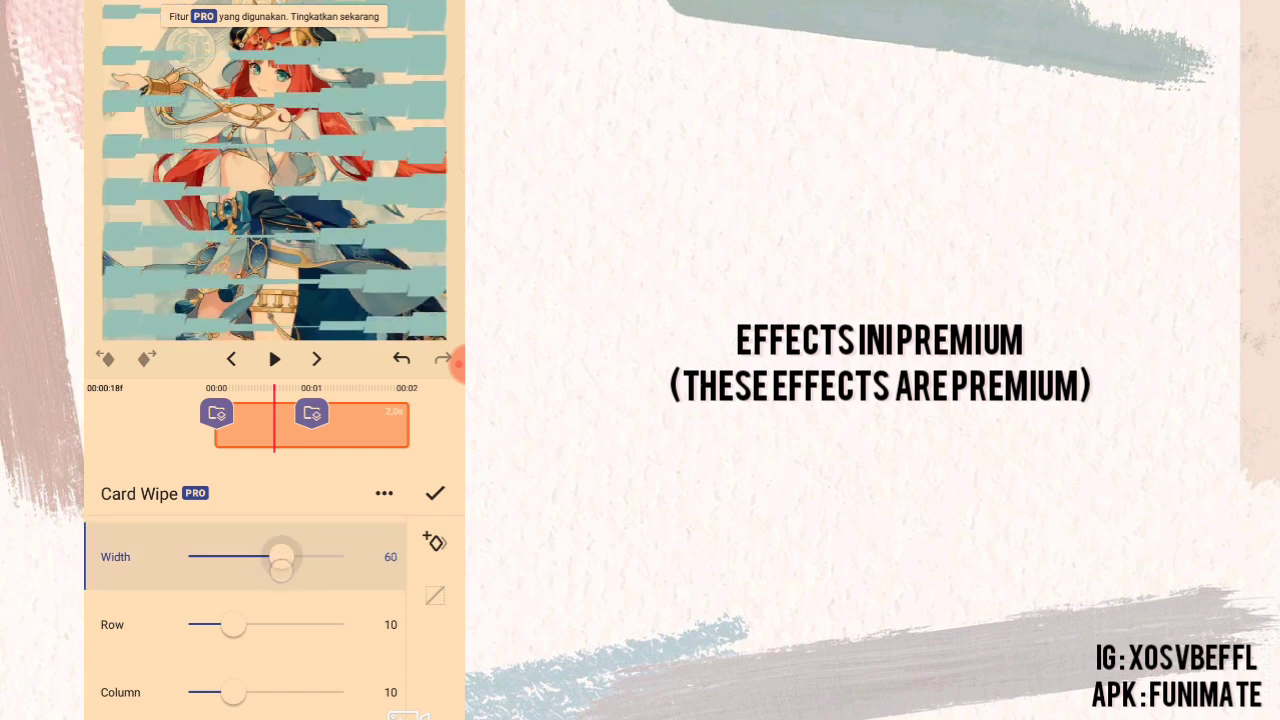
scroll(245, 600, down, 1)
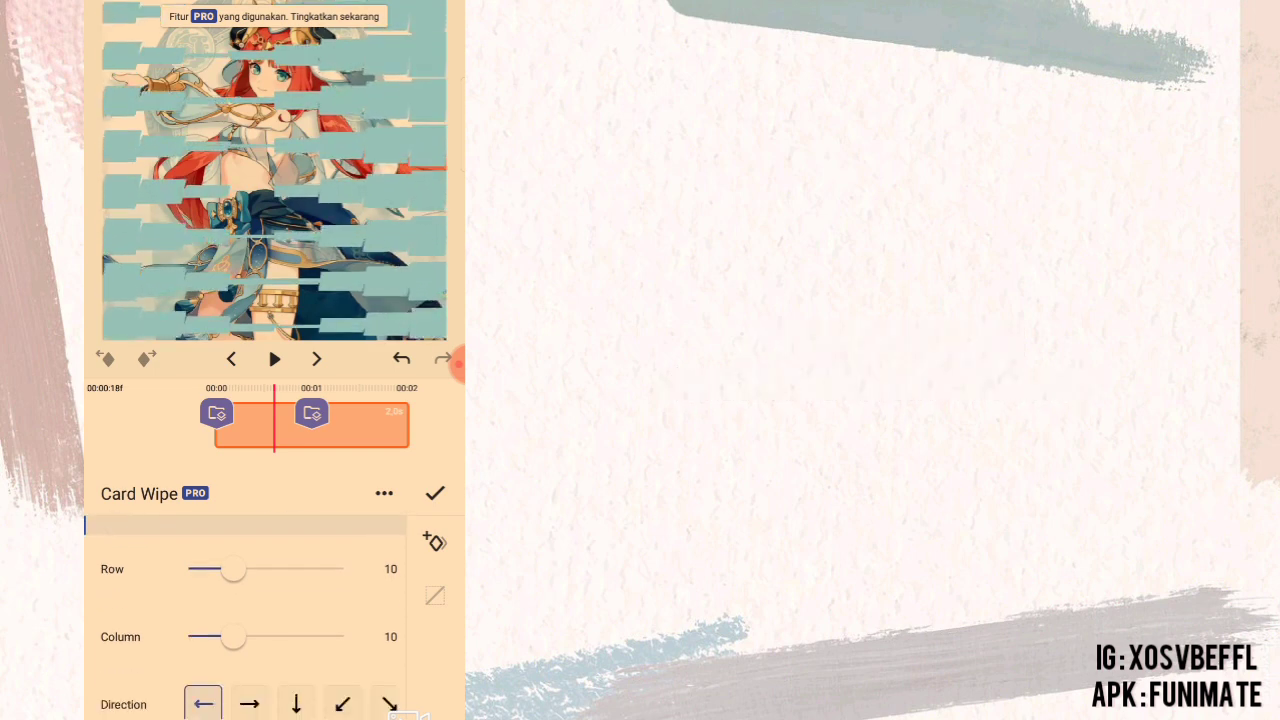
mouse_move(233, 569)
mouse_down()
mouse_move(265, 570)
mouse_move(248, 578)
mouse_move(265, 587)
mouse_move(229, 550)
mouse_move(186, 551)
mouse_move(294, 551)
mouse_move(349, 602)
mouse_up()
scroll(121, 577, down, 1)
scroll(250, 620, up, 2)
scroll(250, 620, up, 1)
drag(256, 587, 228, 560)
scroll(250, 620, down, 1)
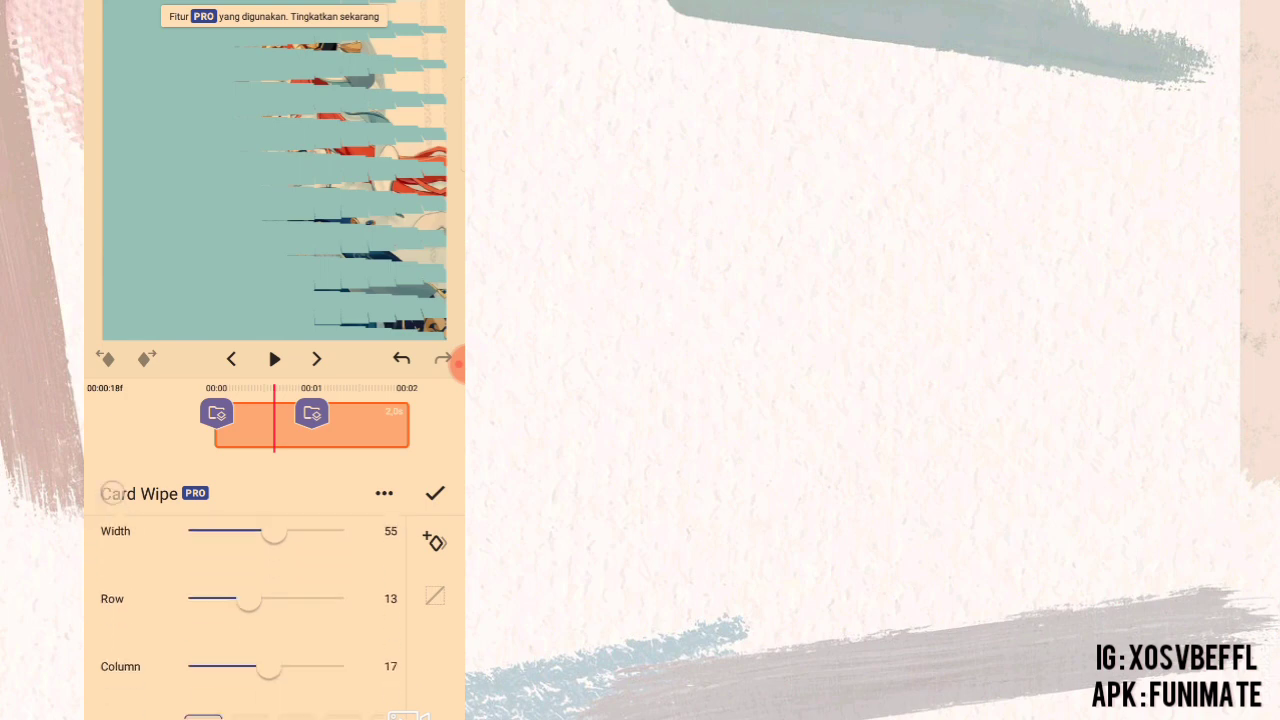
scroll(250, 620, down, 2)
scroll(250, 620, down, 1)
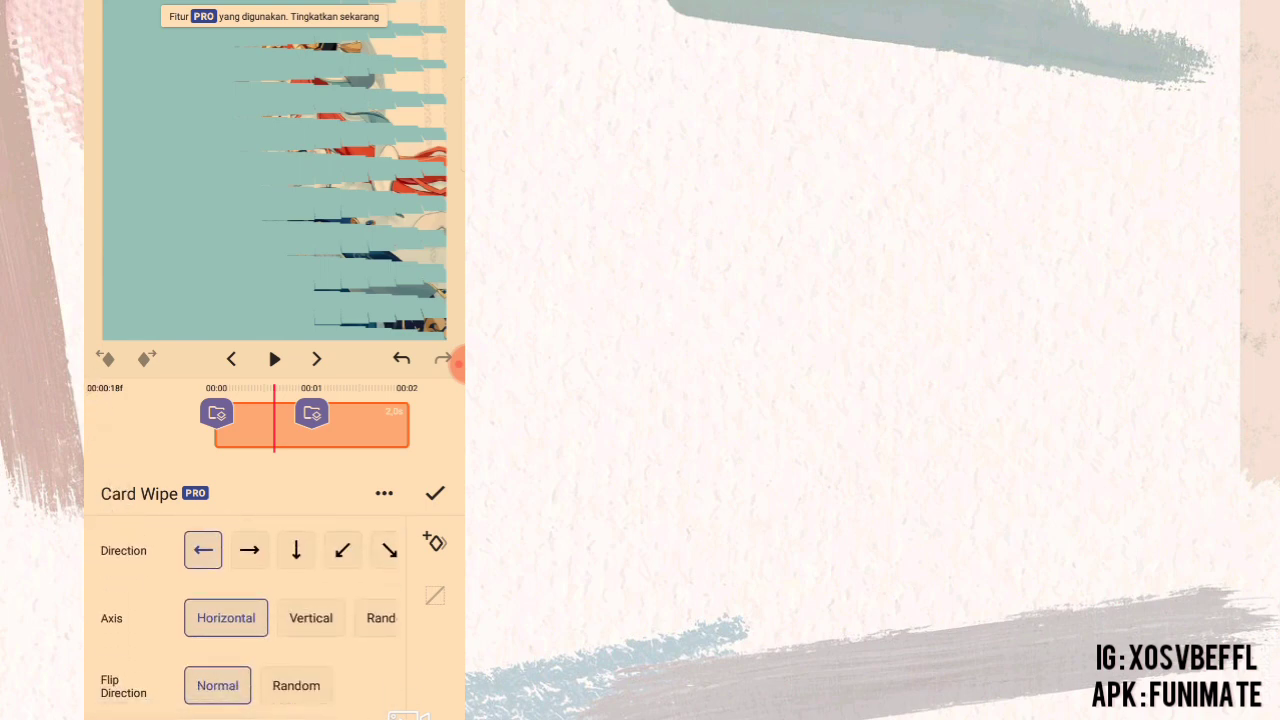
Step: Make the cards flip randomly, set Axis to Horizontal and return Progress to 0
click(296, 685)
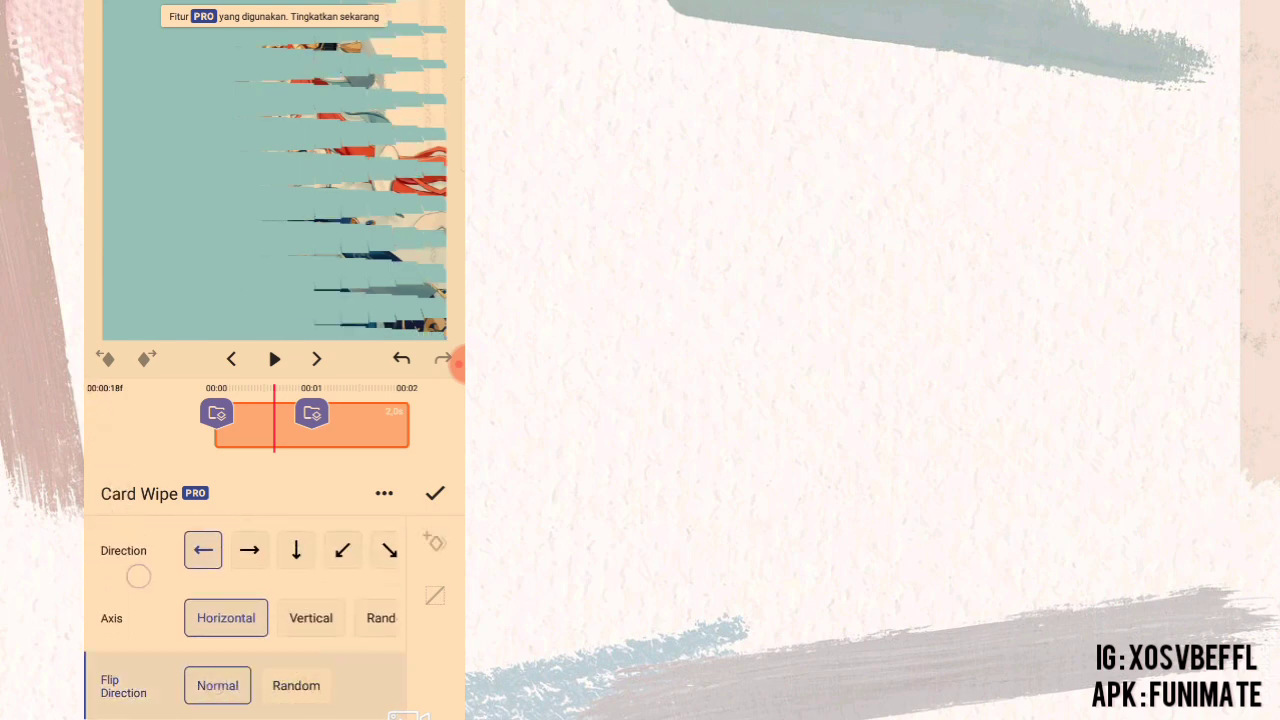
scroll(138, 576, up, 2)
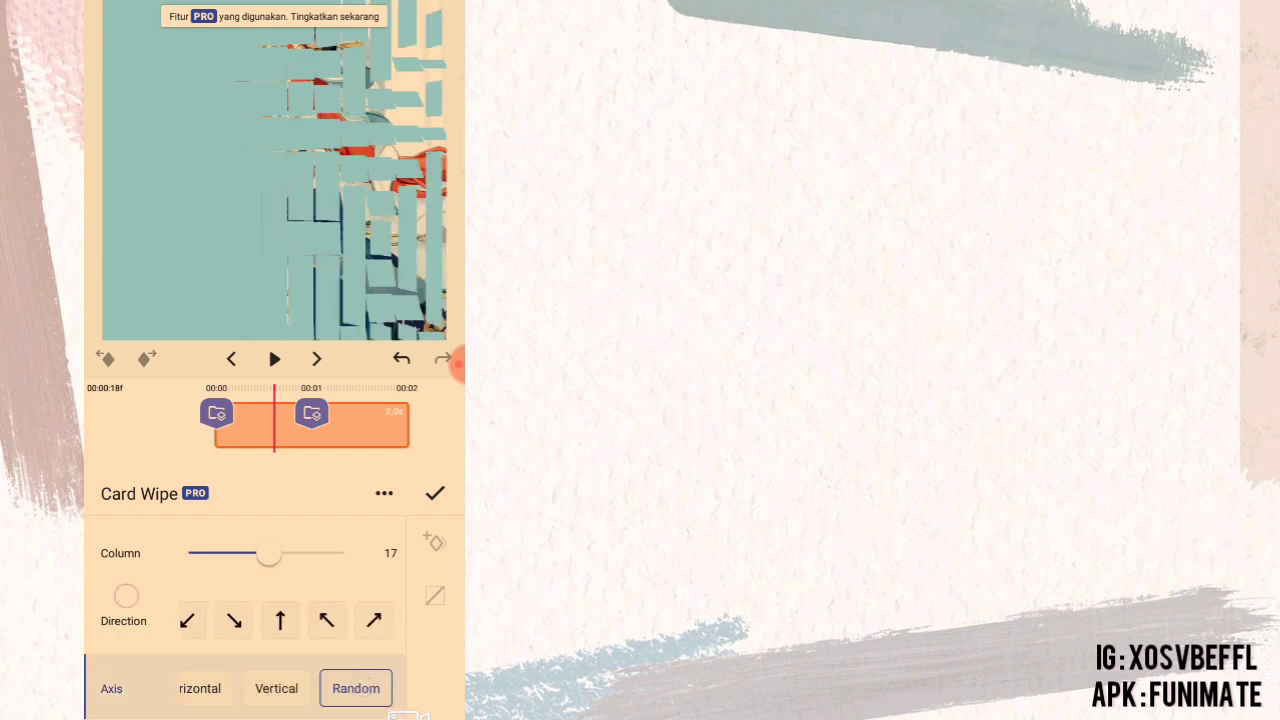
drag(126, 594, 117, 517)
click(240, 616)
drag(131, 567, 126, 450)
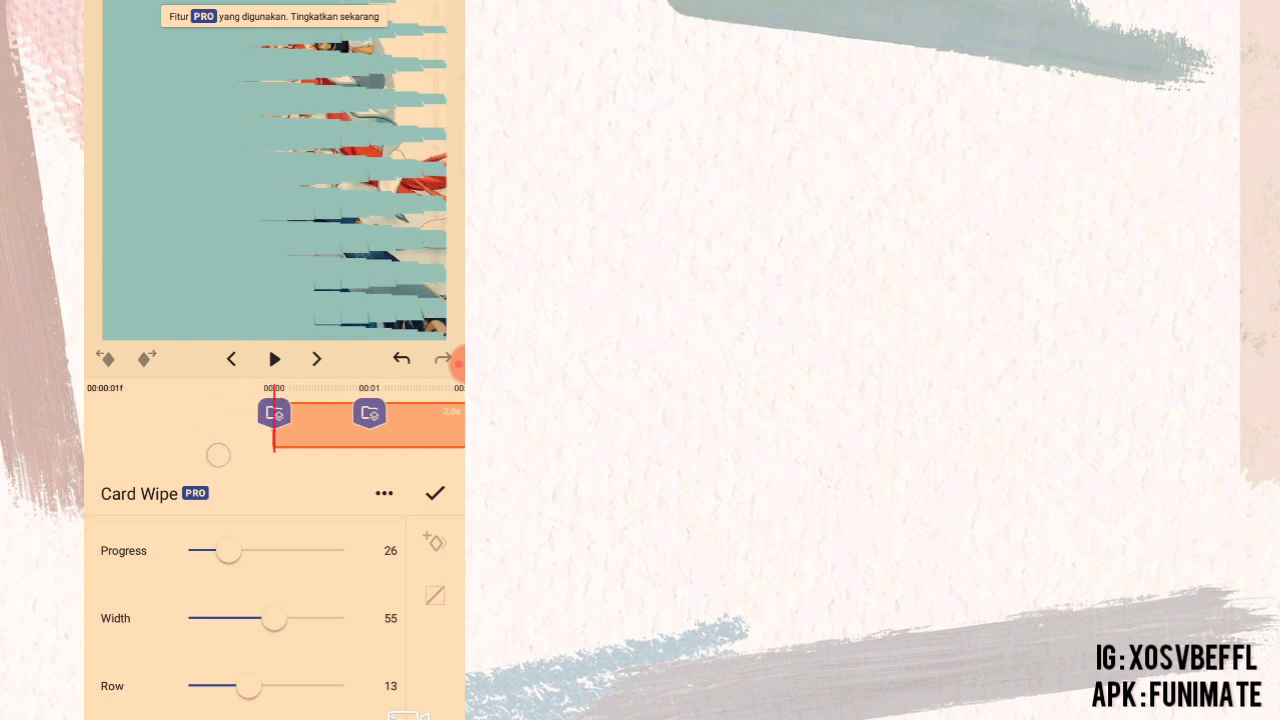
mouse_move(229, 551)
mouse_down()
mouse_move(330, 555)
mouse_move(209, 605)
mouse_move(155, 598)
mouse_up()
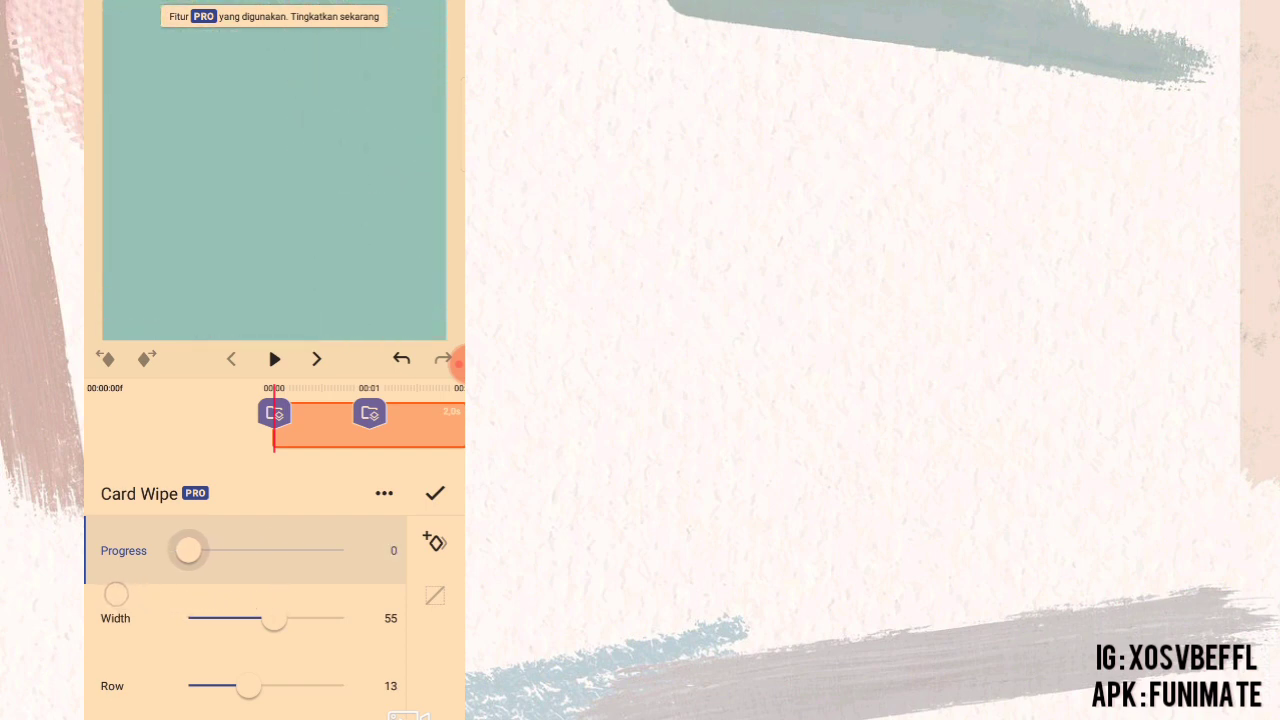
Step: Keyframe the Card Wipe Progress from 0 to 100 across the clip
drag(108, 590, 97, 400)
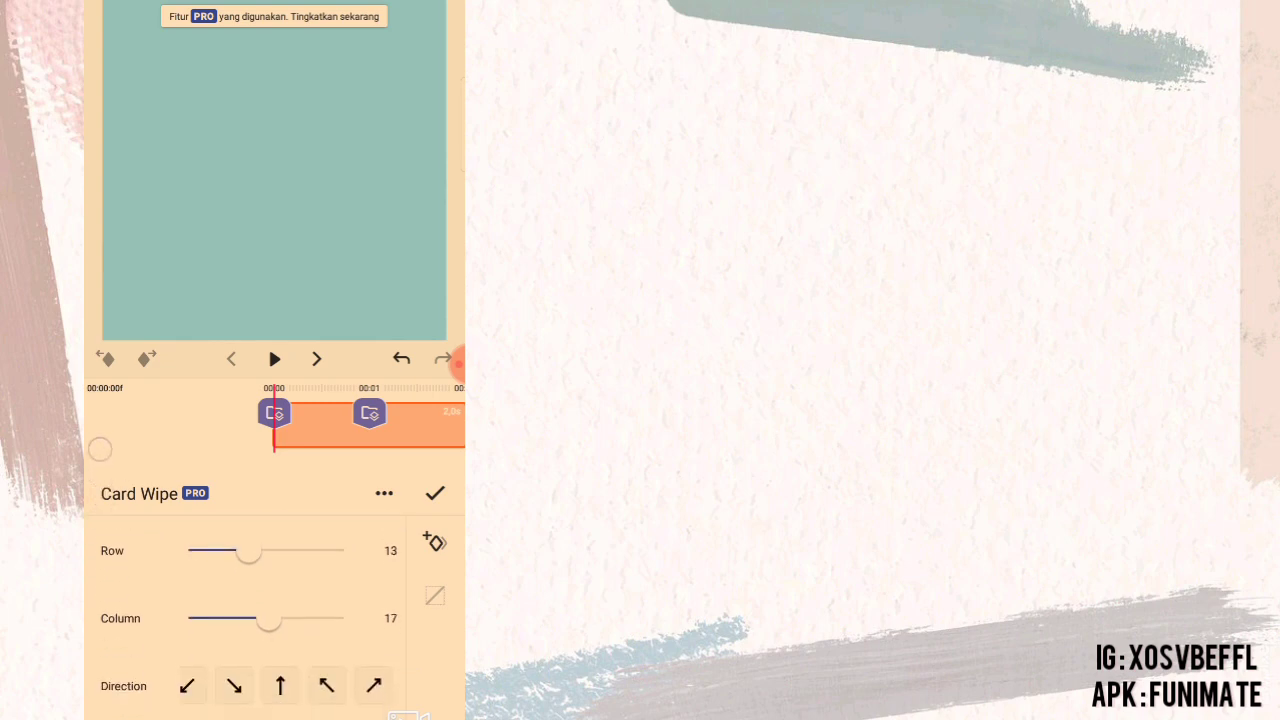
drag(407, 426, 375, 436)
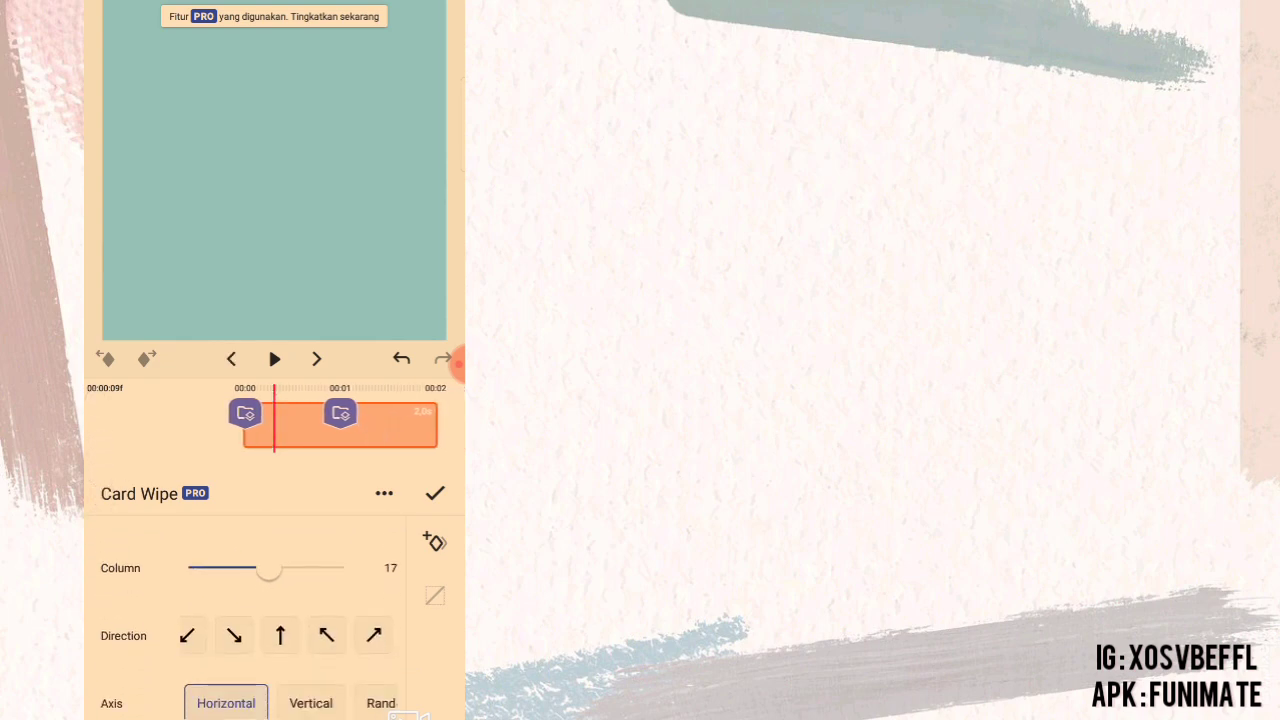
drag(245, 560, 245, 710)
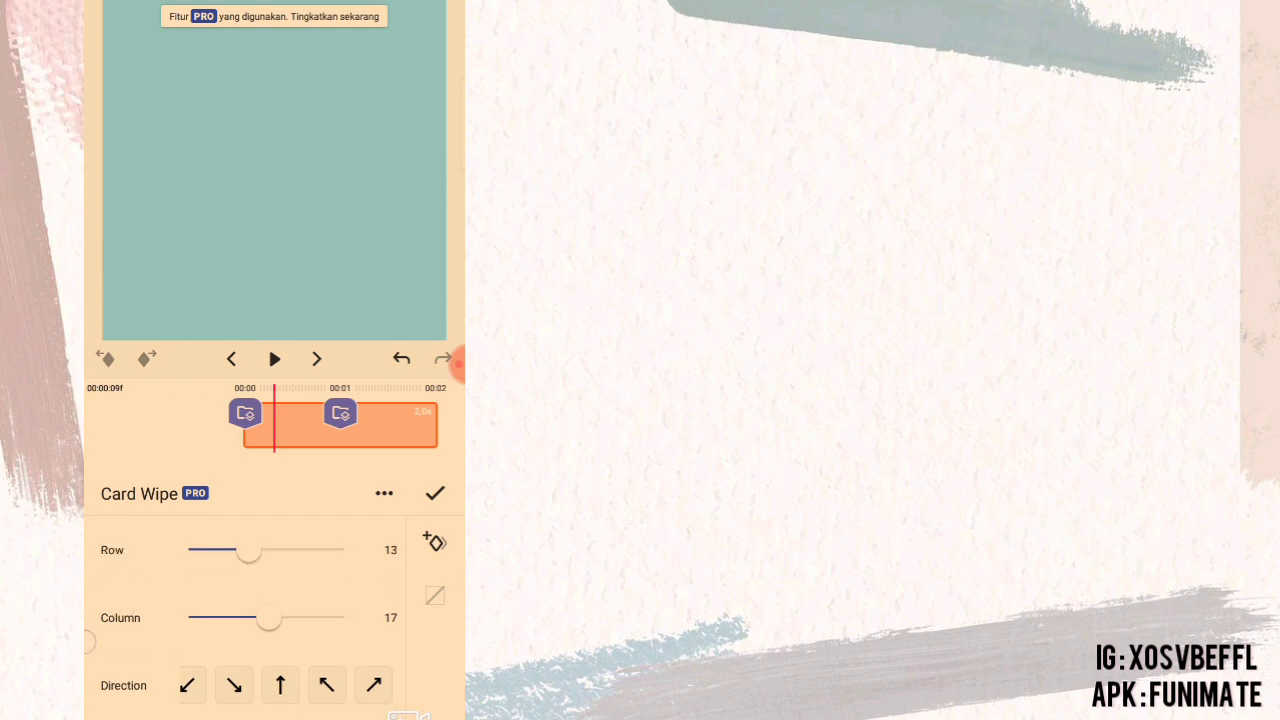
mouse_move(199, 549)
mouse_down()
mouse_move(316, 553)
mouse_move(188, 551)
mouse_up()
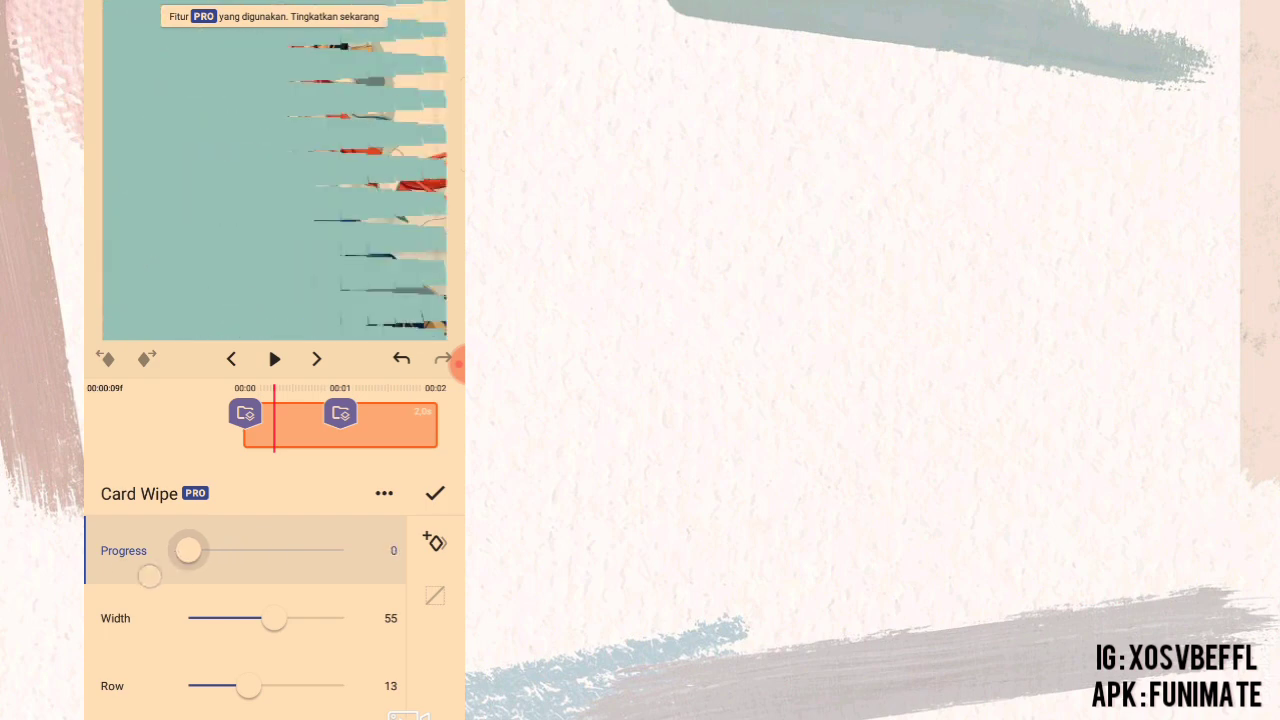
drag(428, 435, 458, 448)
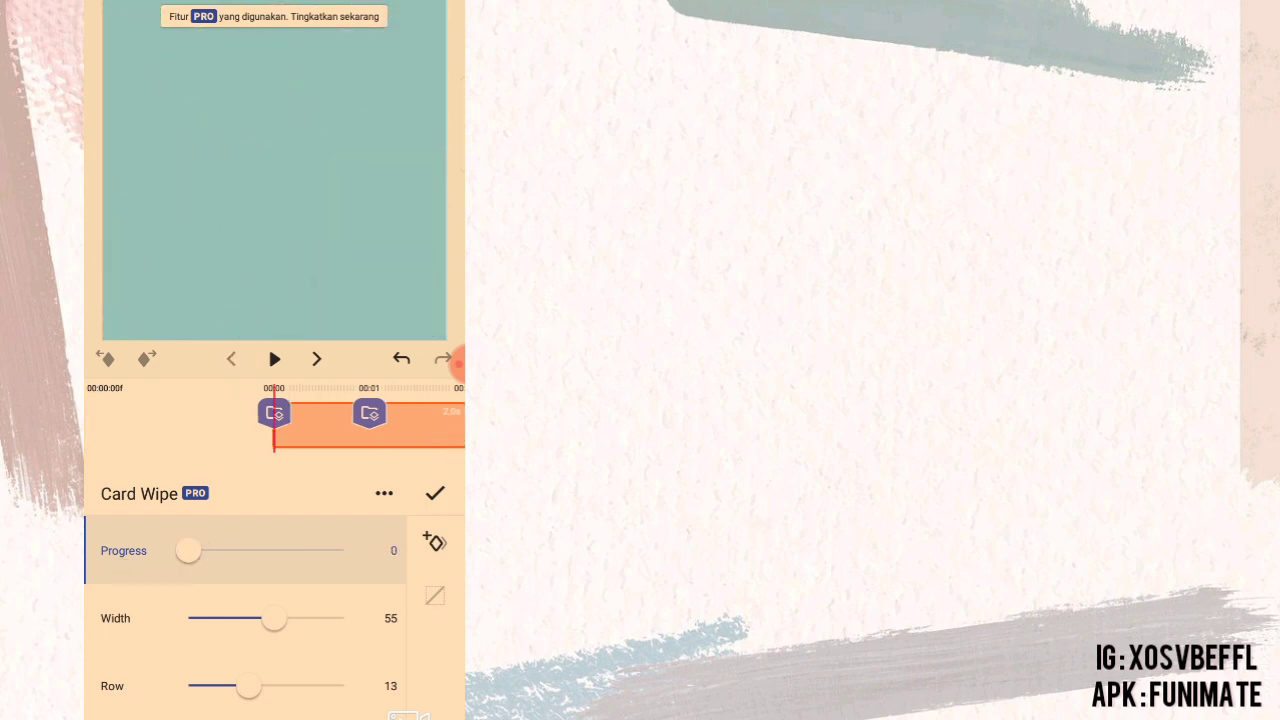
drag(438, 420, 289, 424)
drag(188, 550, 380, 554)
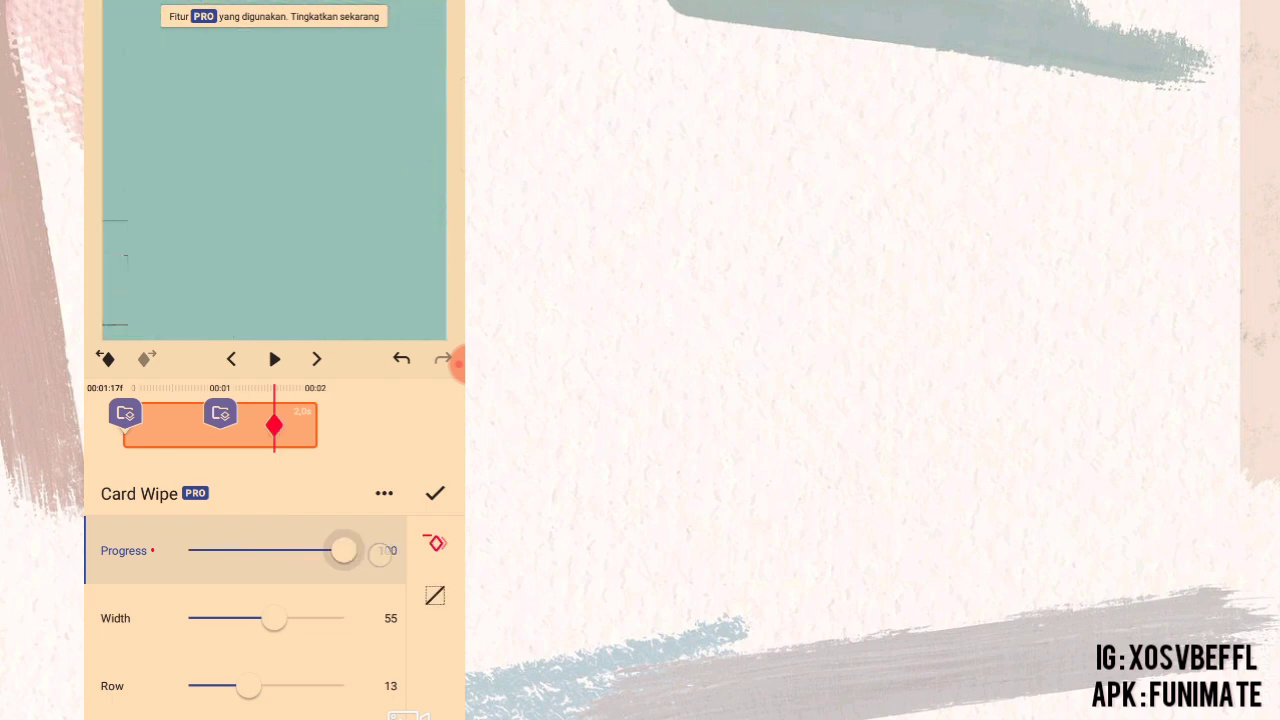
drag(286, 427, 420, 449)
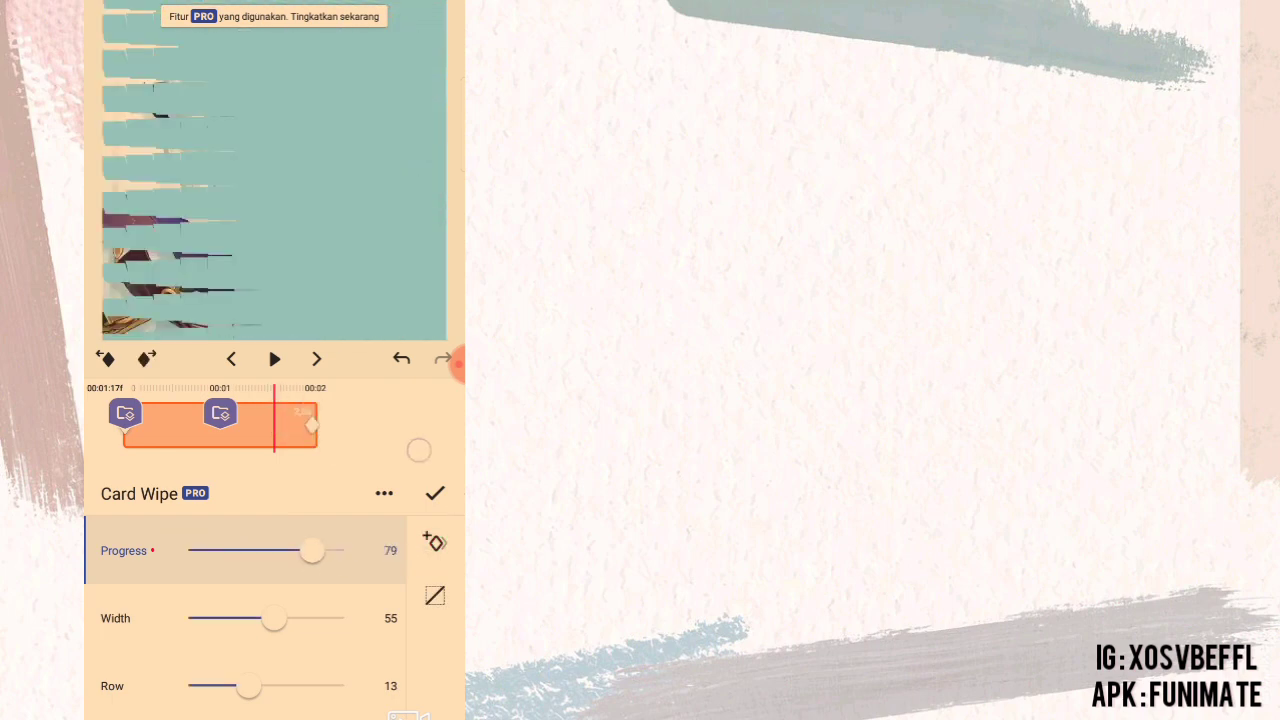
Step: Give the Progress animation an ease curve, preview the wipe and confirm
click(434, 596)
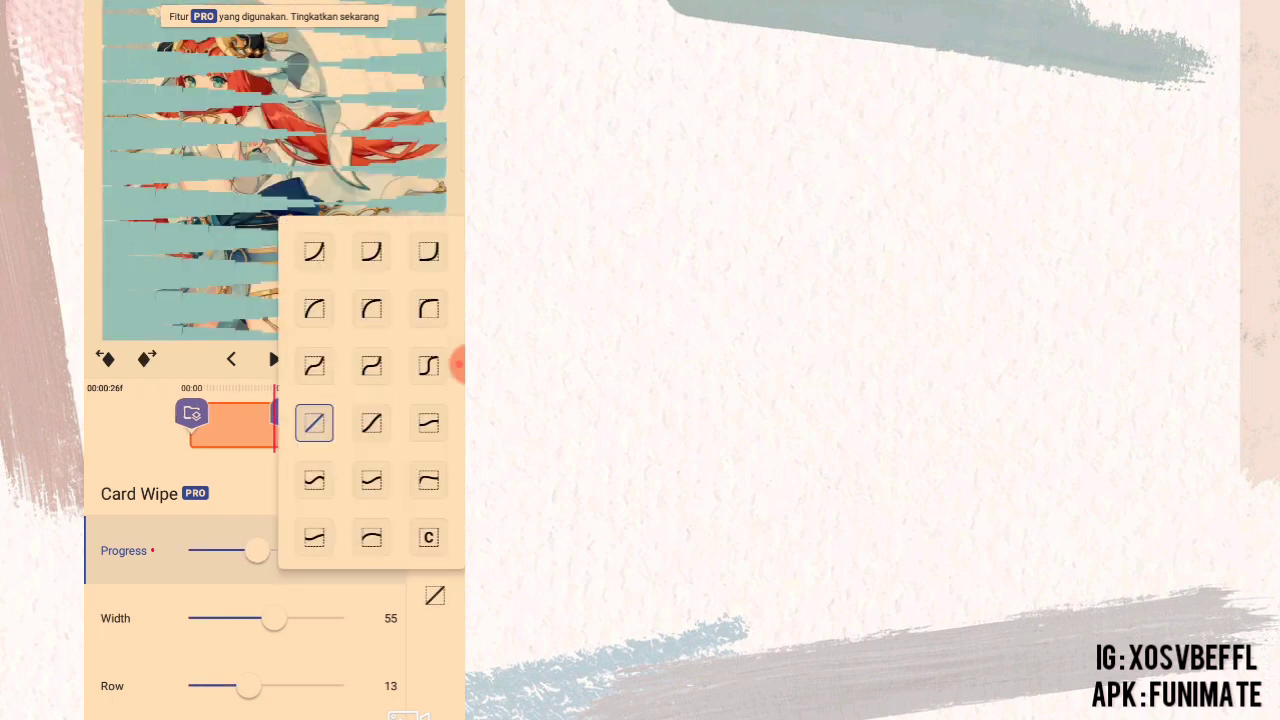
click(428, 366)
click(274, 358)
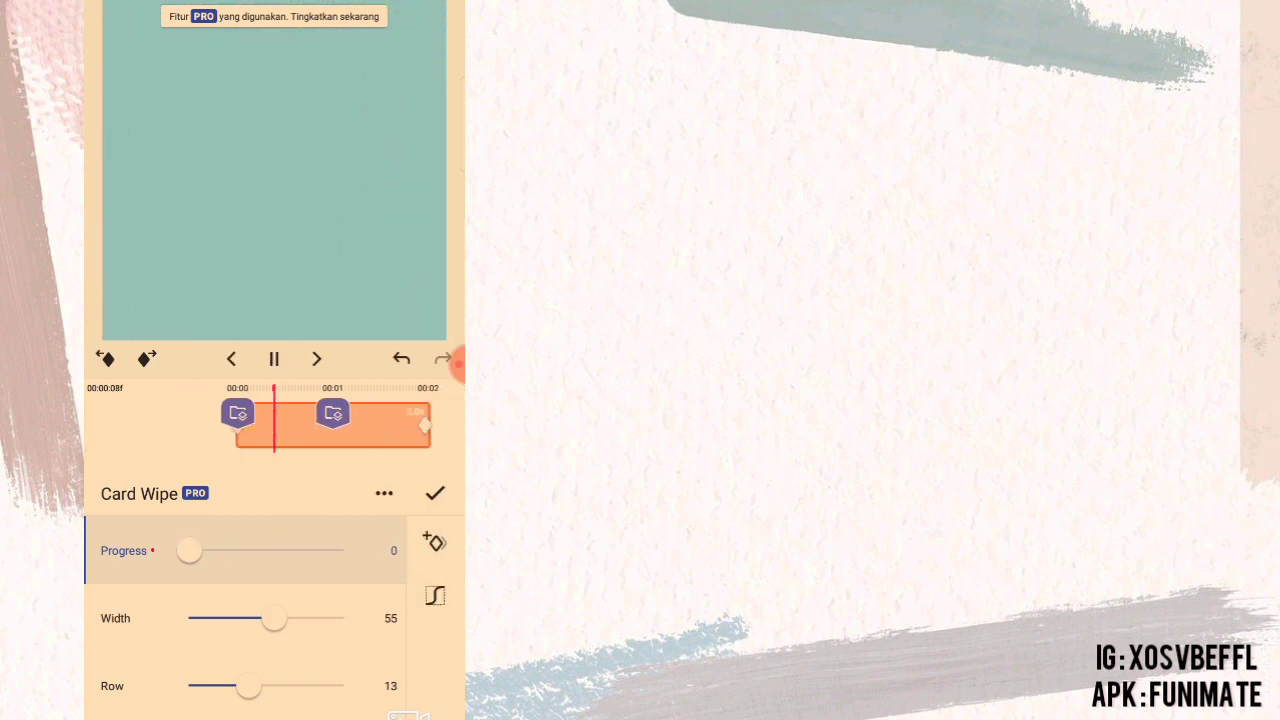
drag(406, 437, 446, 437)
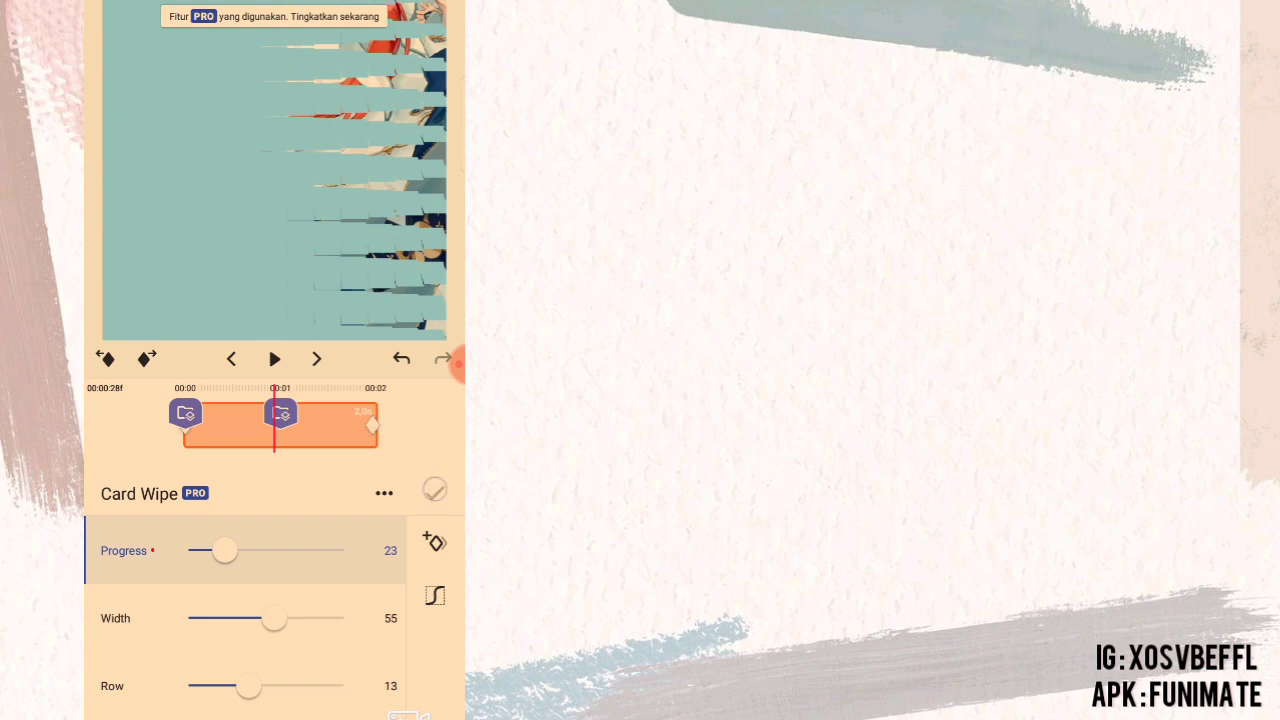
click(434, 489)
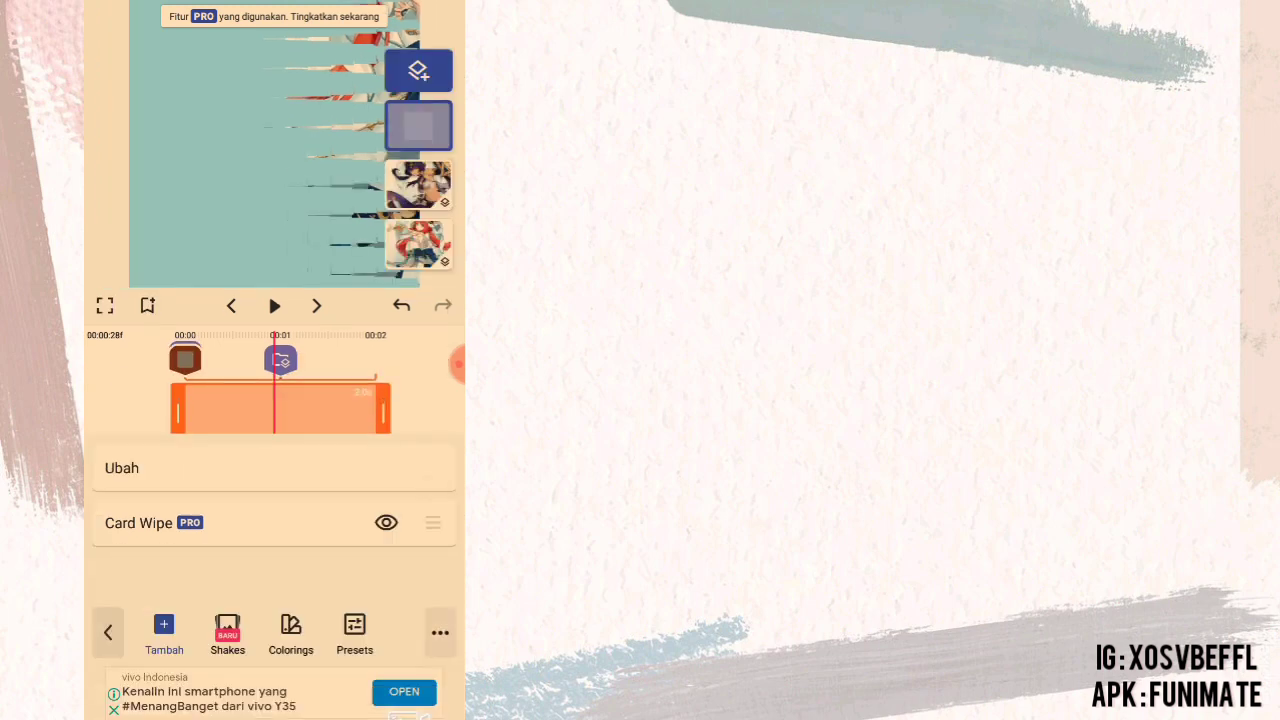
Step: Turn the grey Card Wipe layer into a group with Make Group and open it for editing
click(108, 632)
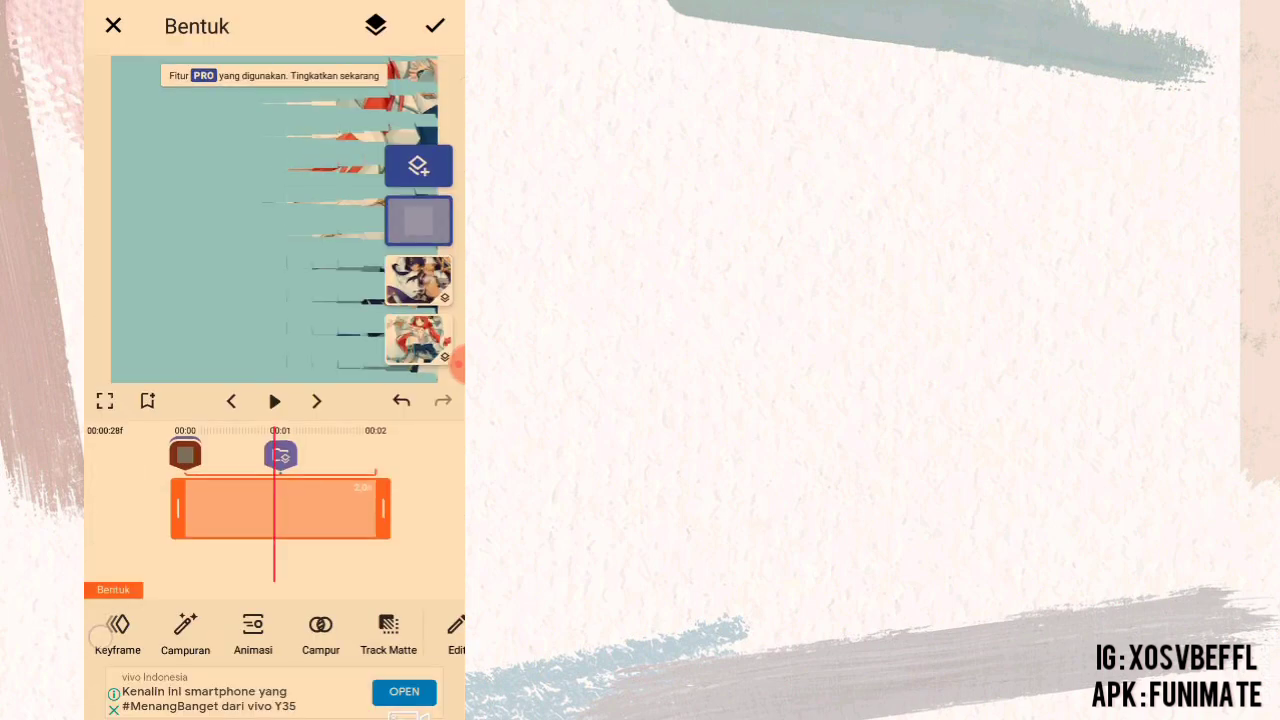
click(418, 221)
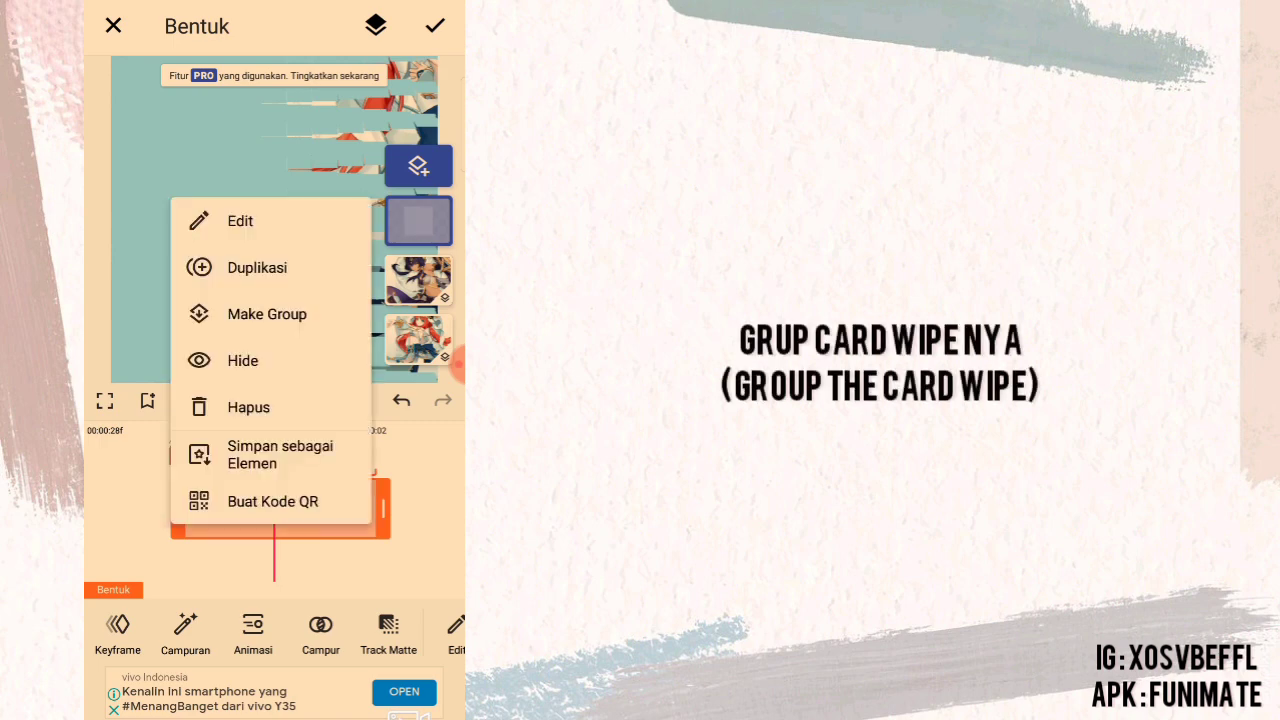
click(267, 314)
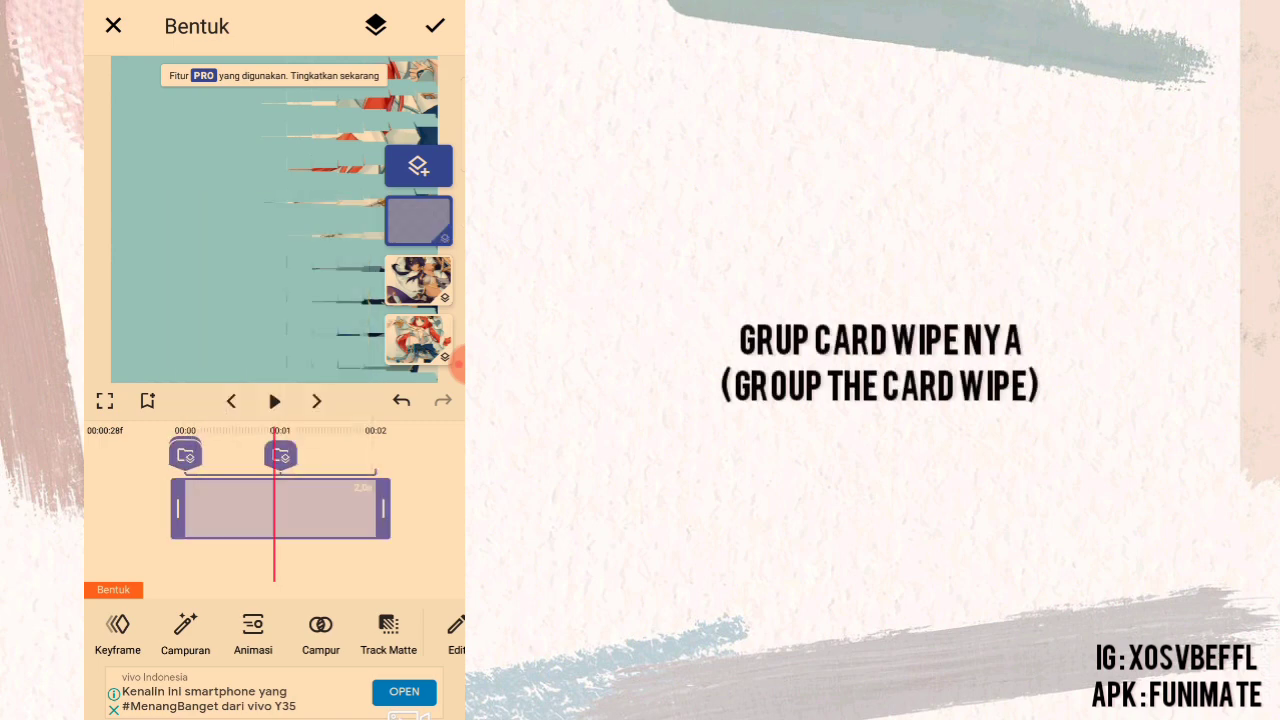
drag(232, 632, 112, 626)
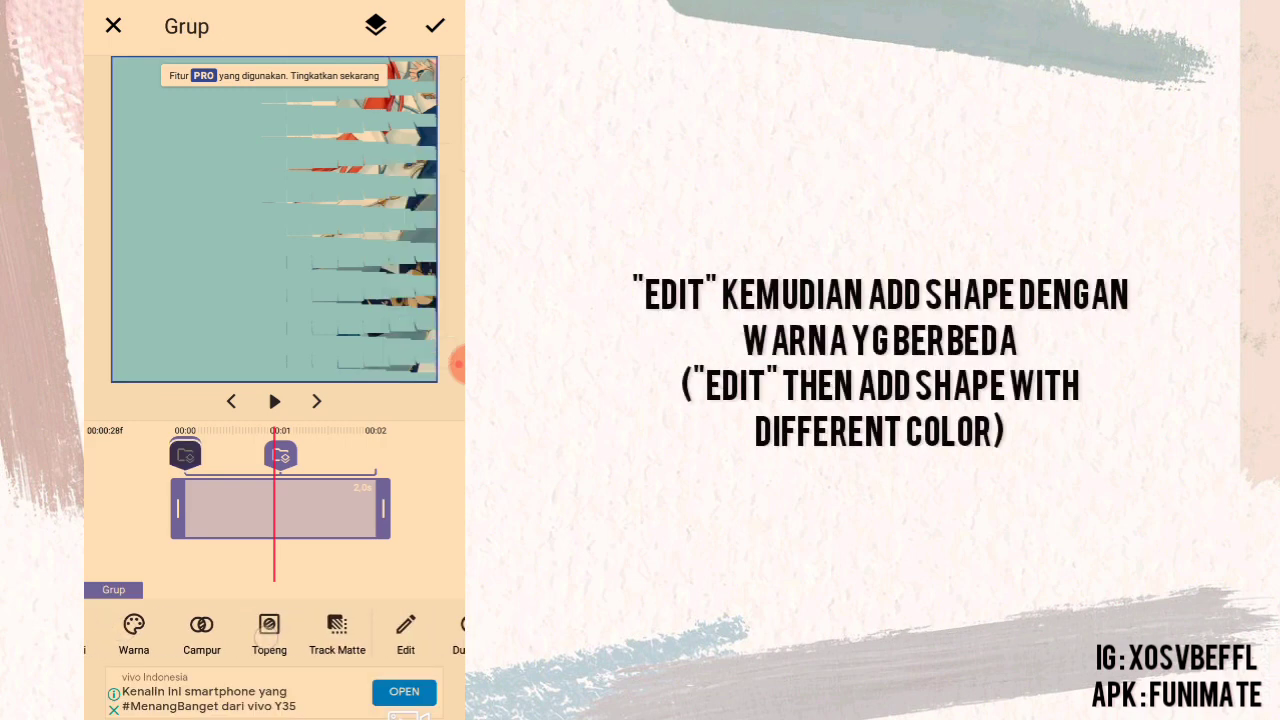
drag(300, 510, 265, 510)
drag(355, 628, 287, 640)
click(338, 624)
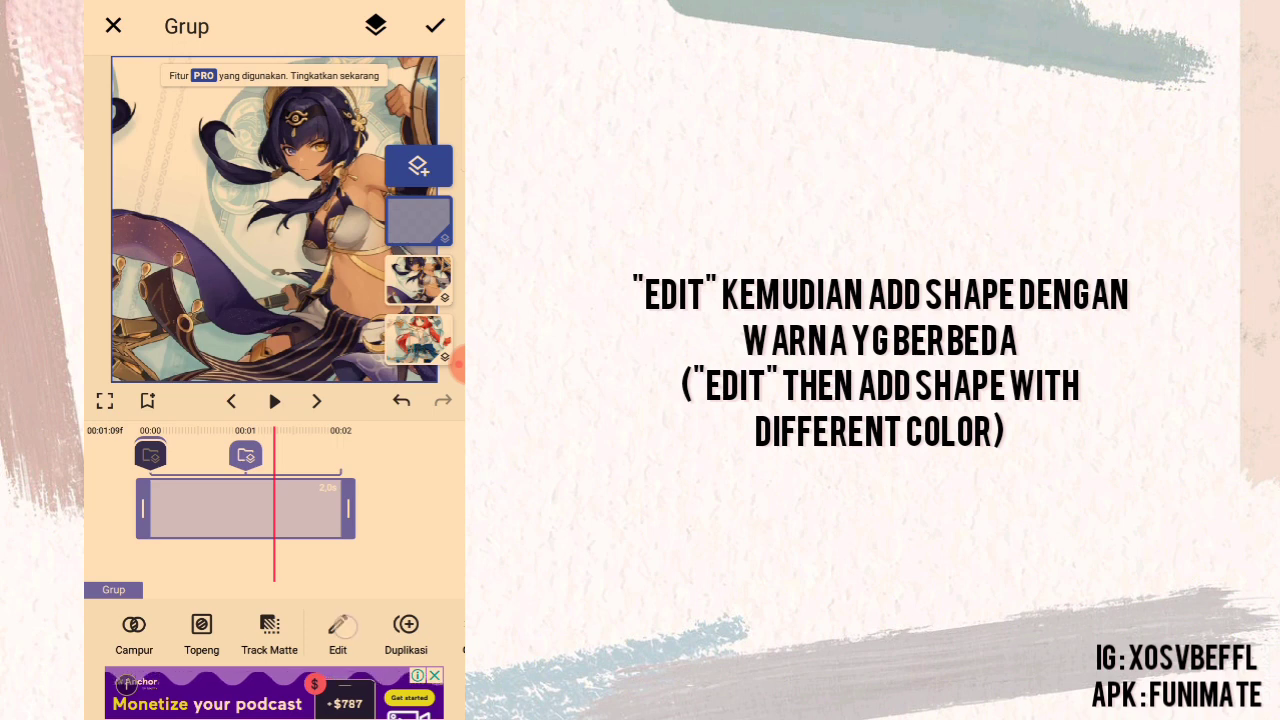
Step: At around frame 27, add a peach-orange square shape layer inside the group
mouse_move(314, 543)
mouse_down()
mouse_move(262, 545)
mouse_move(408, 531)
mouse_up()
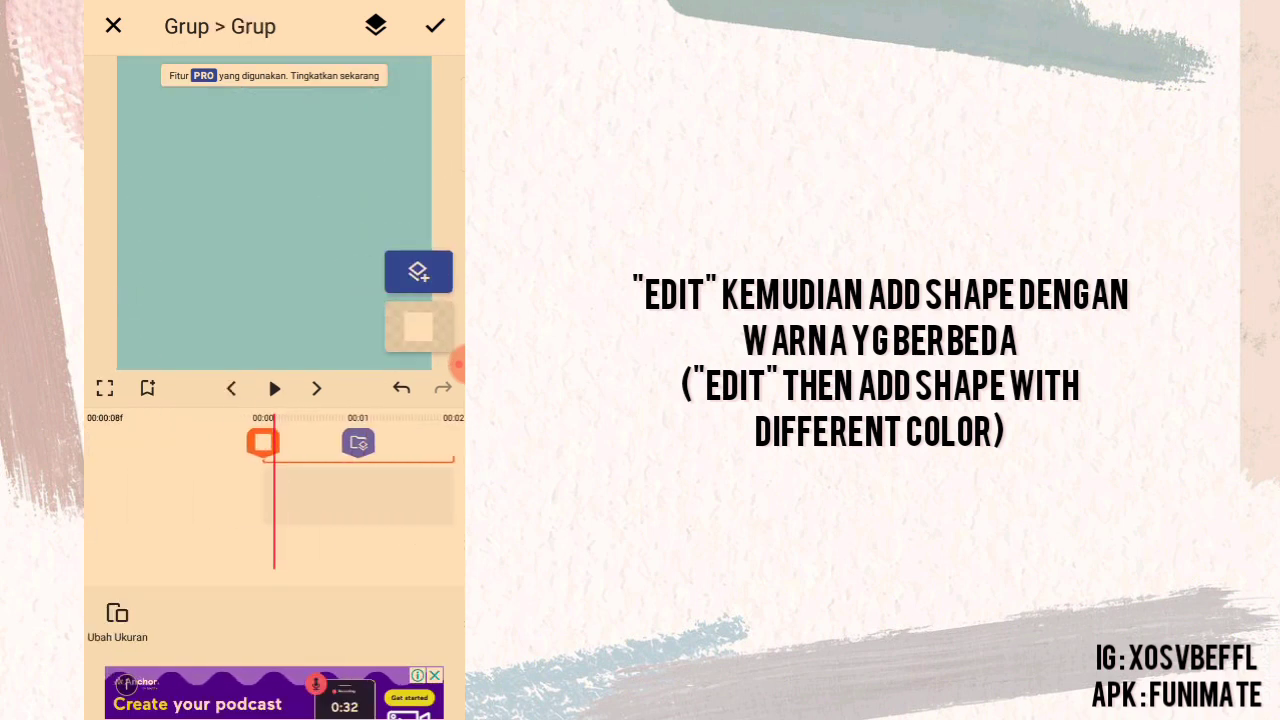
click(418, 271)
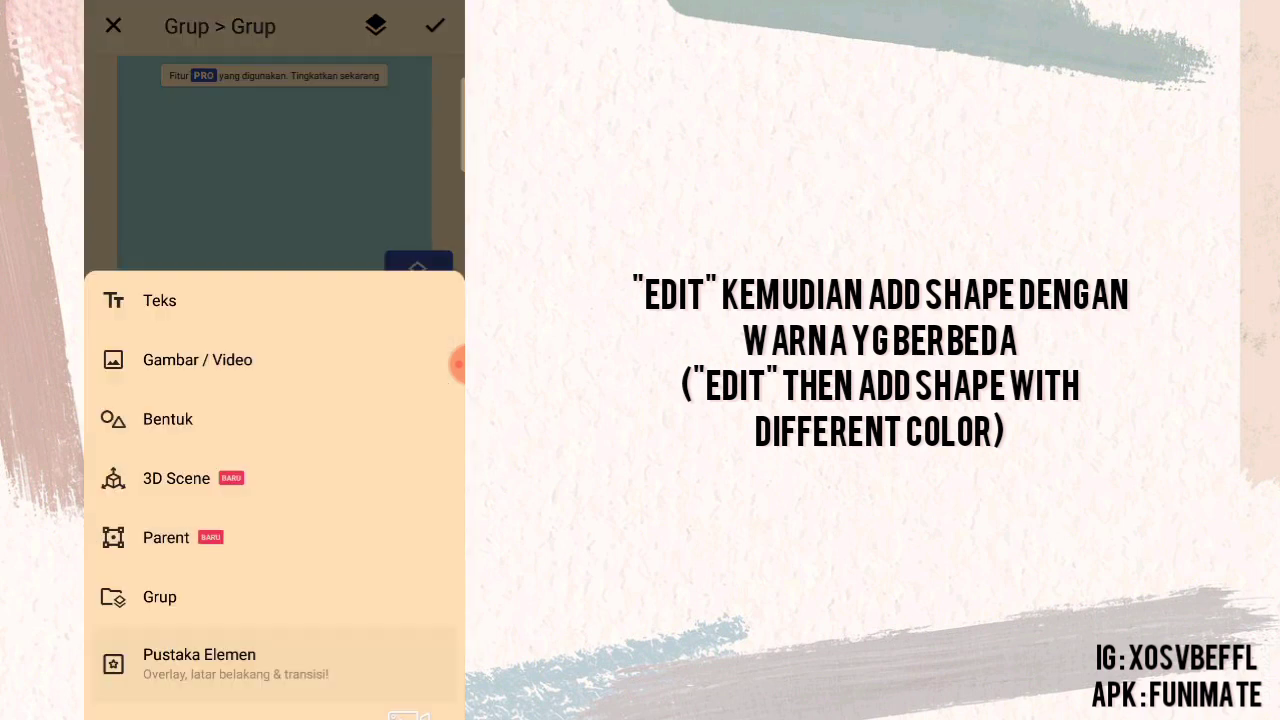
click(167, 419)
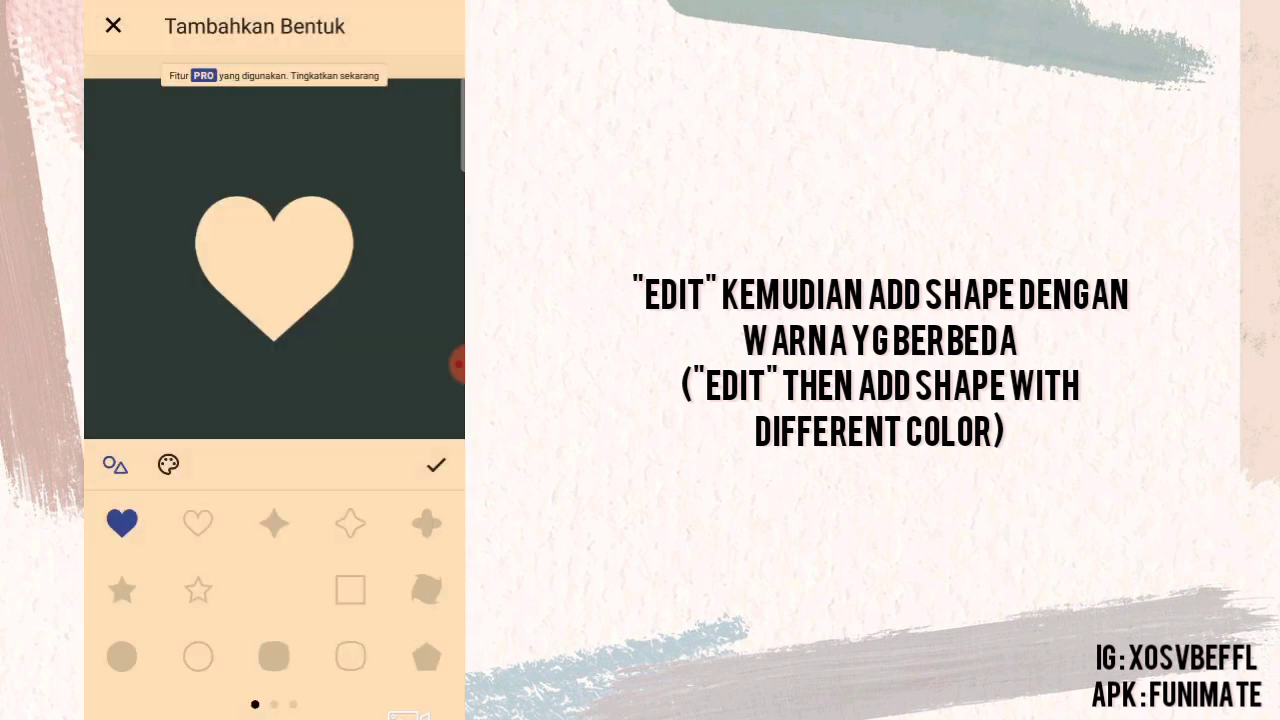
click(276, 587)
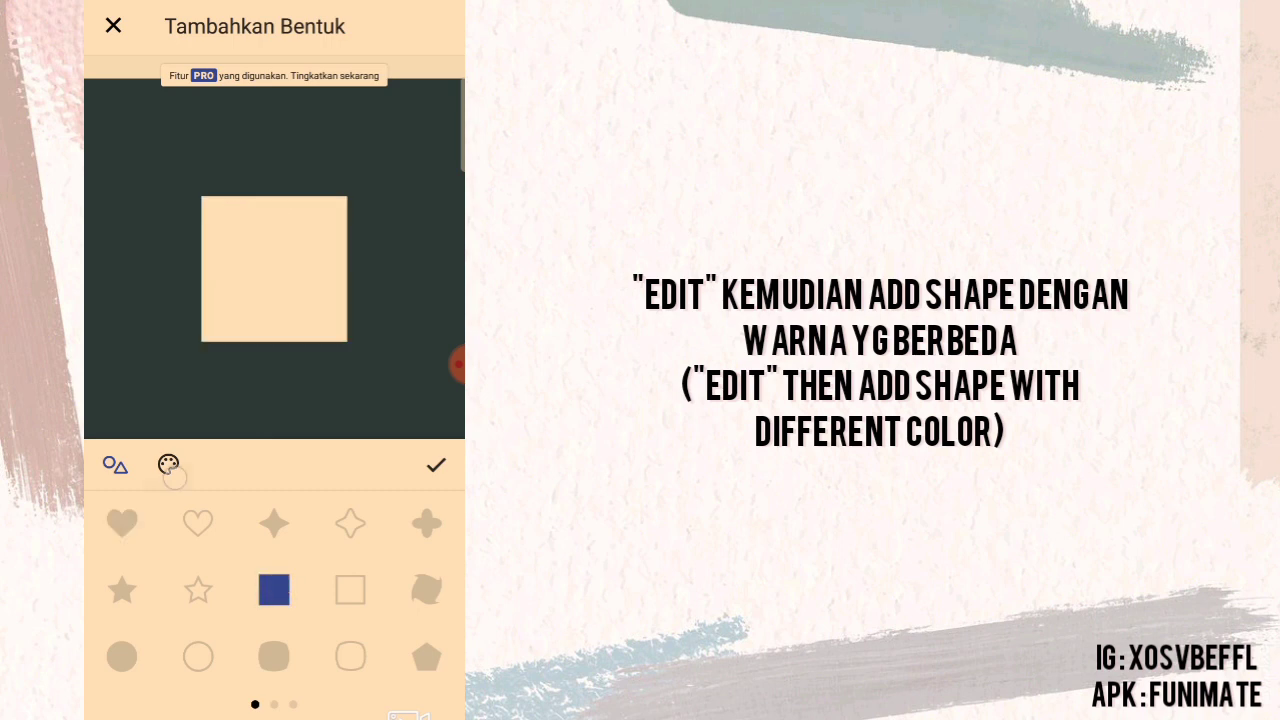
click(170, 468)
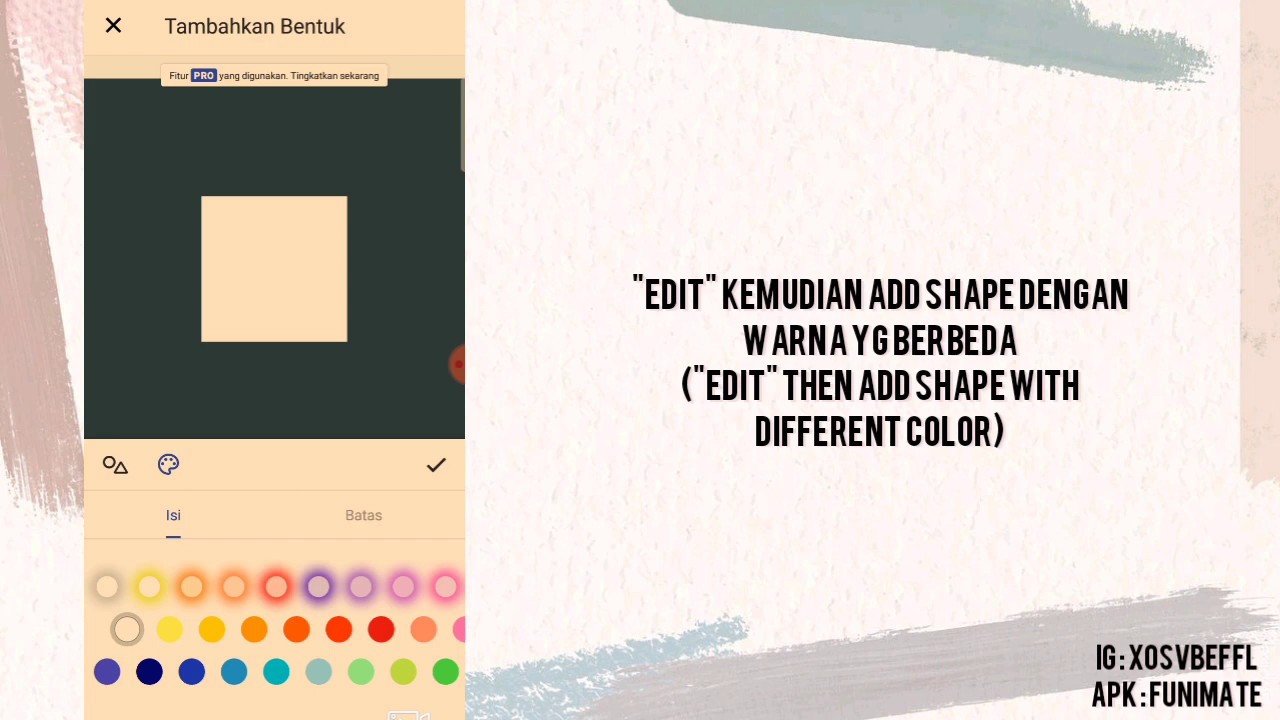
click(381, 629)
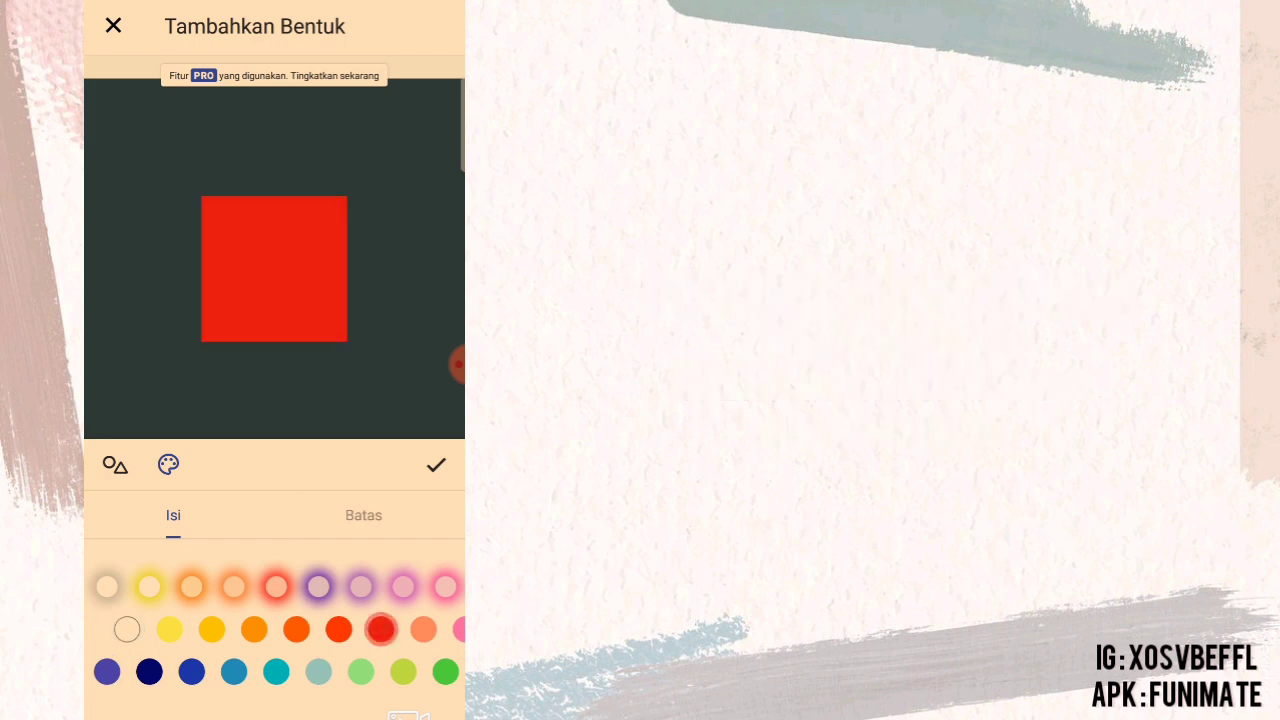
drag(222, 616, 112, 614)
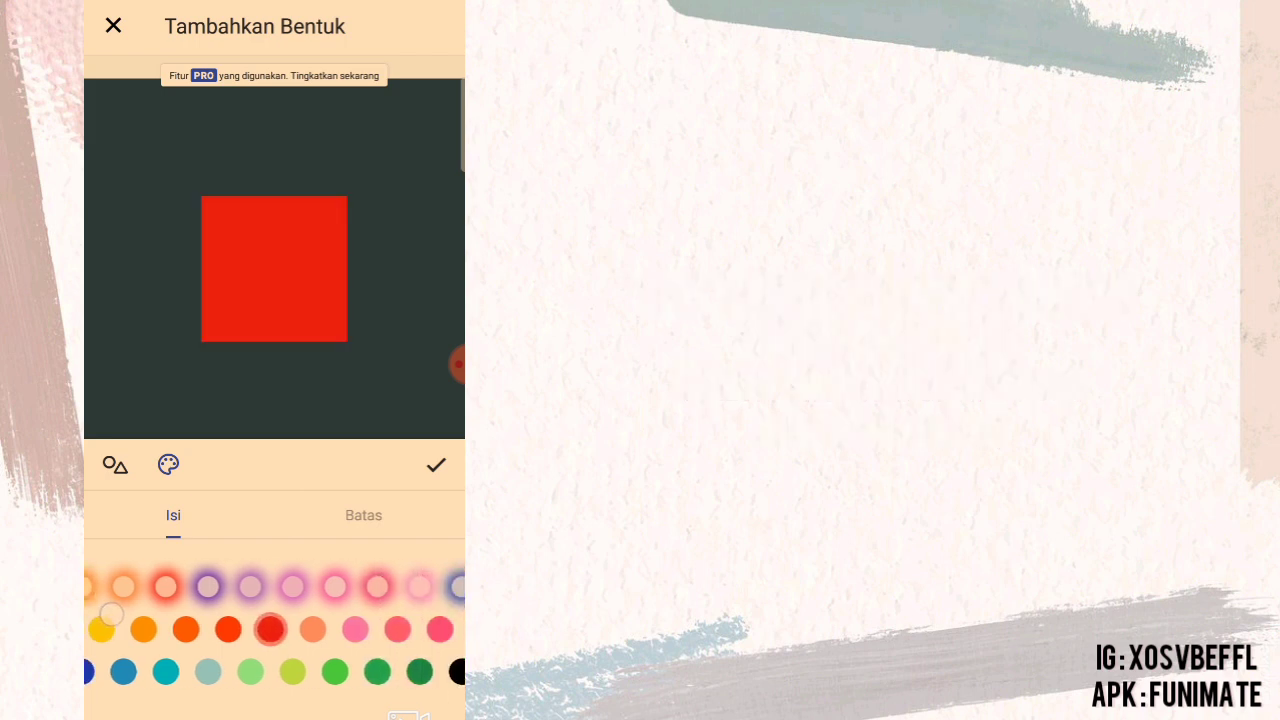
click(313, 629)
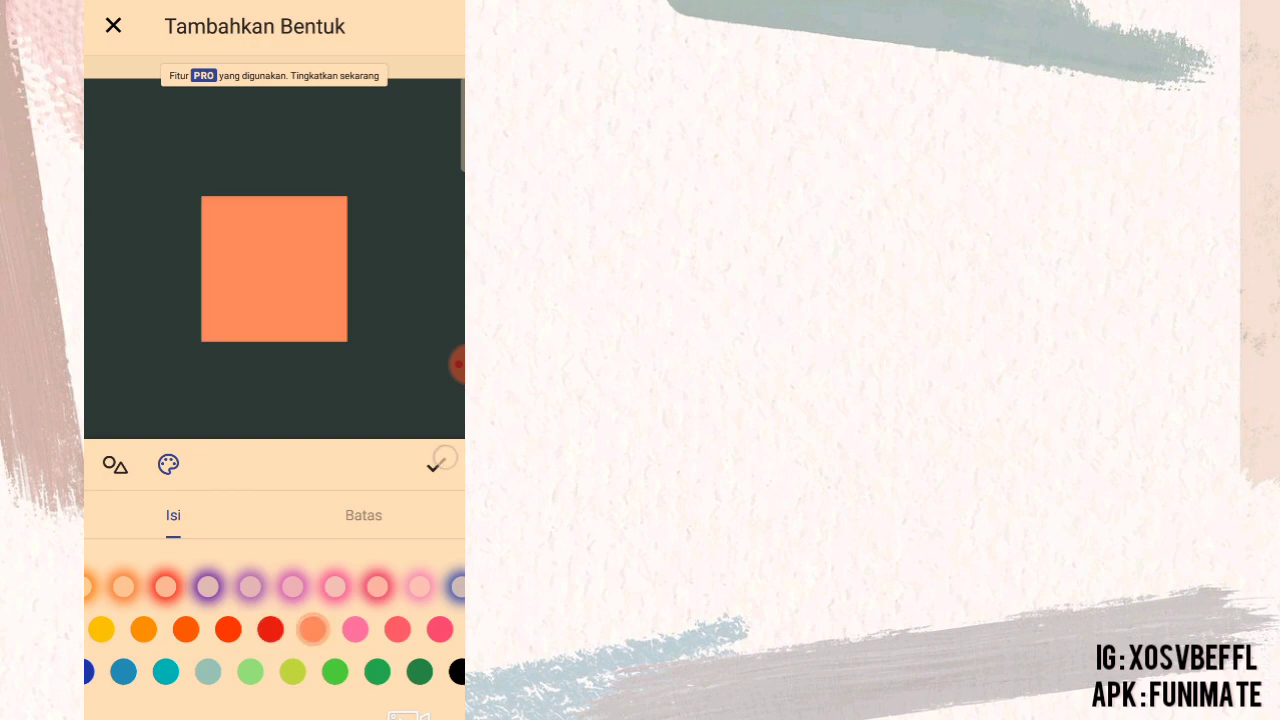
click(440, 461)
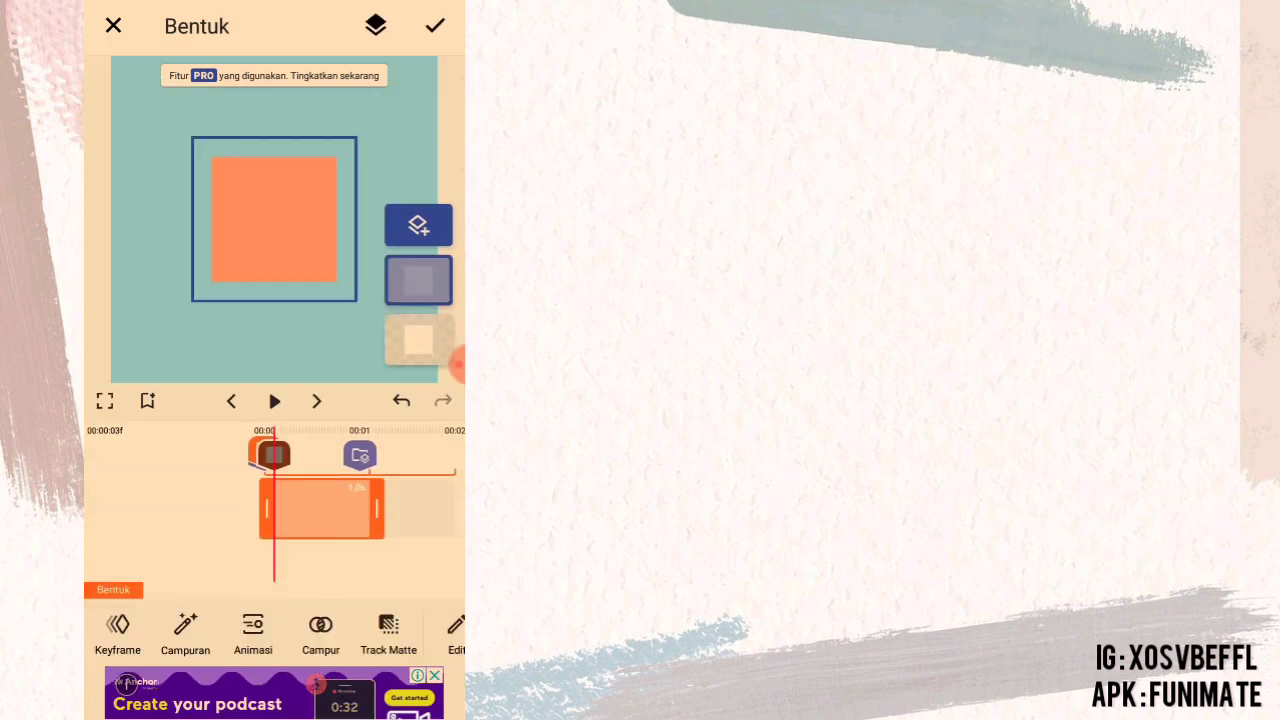
Step: Lengthen the orange square's clip and raise its scale to 263 so it fills the frame
mouse_move(340, 555)
mouse_down()
mouse_move(268, 555)
mouse_move(391, 563)
mouse_up()
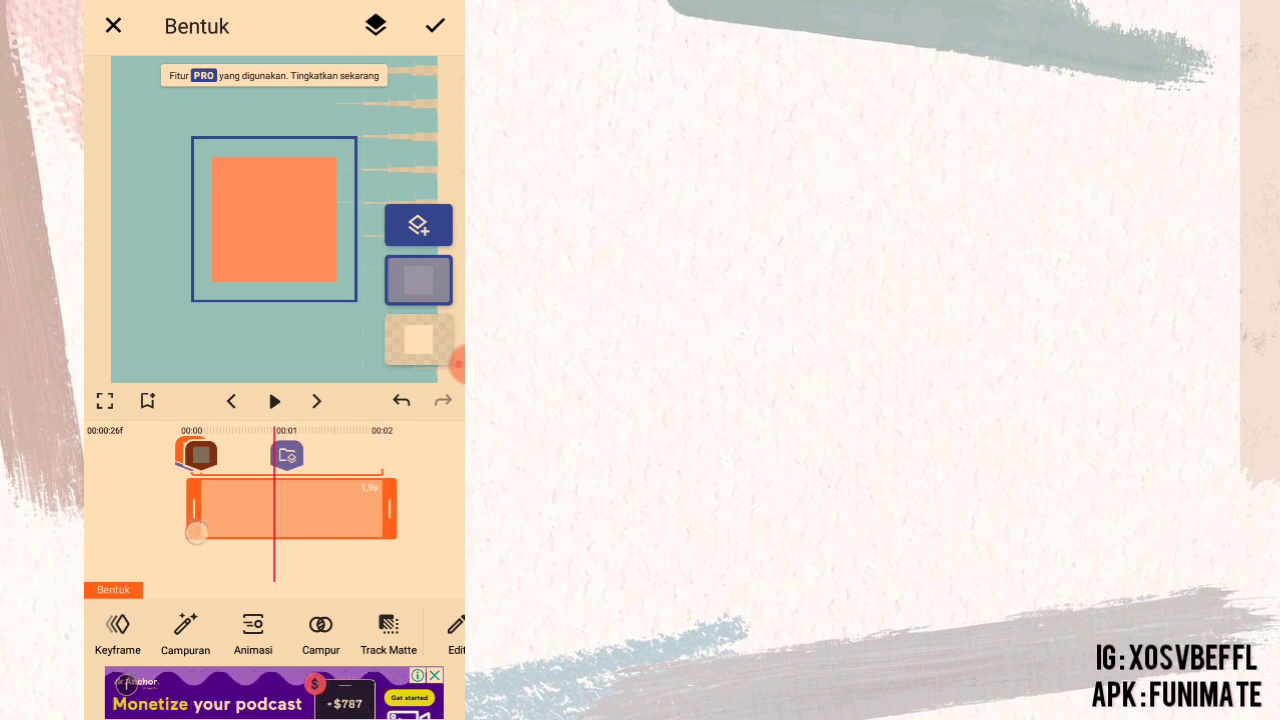
click(456, 635)
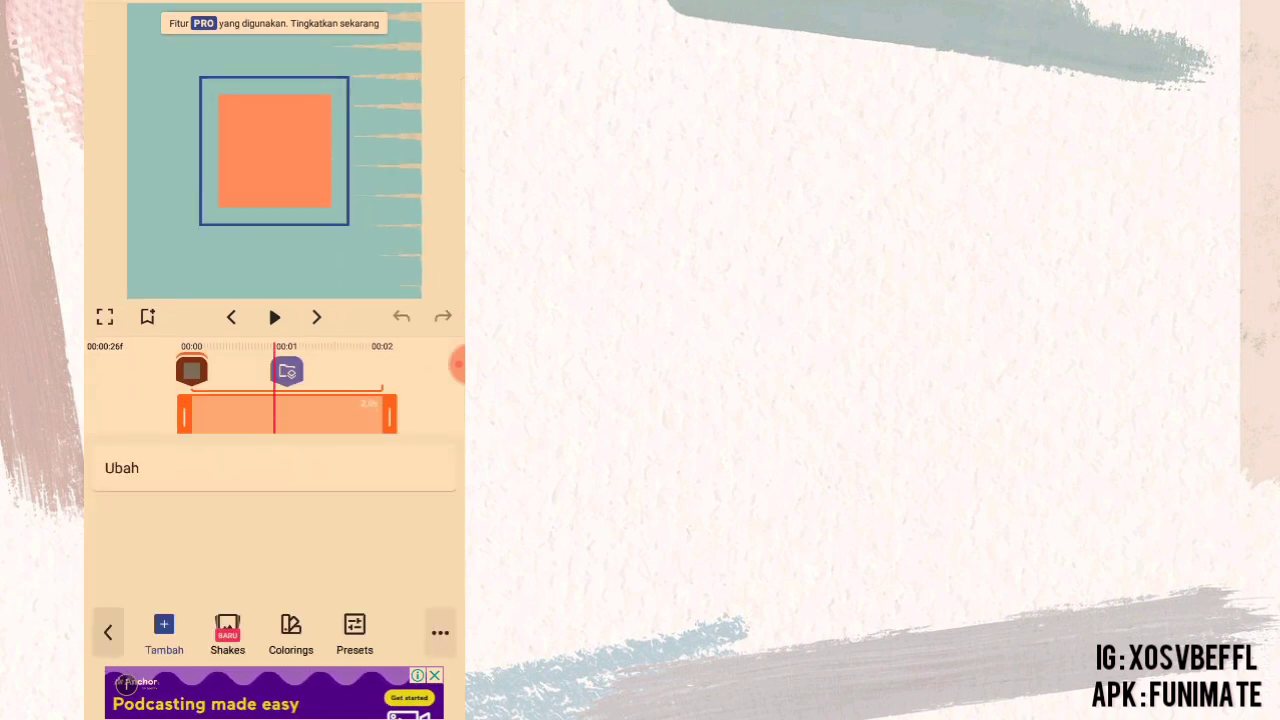
click(121, 467)
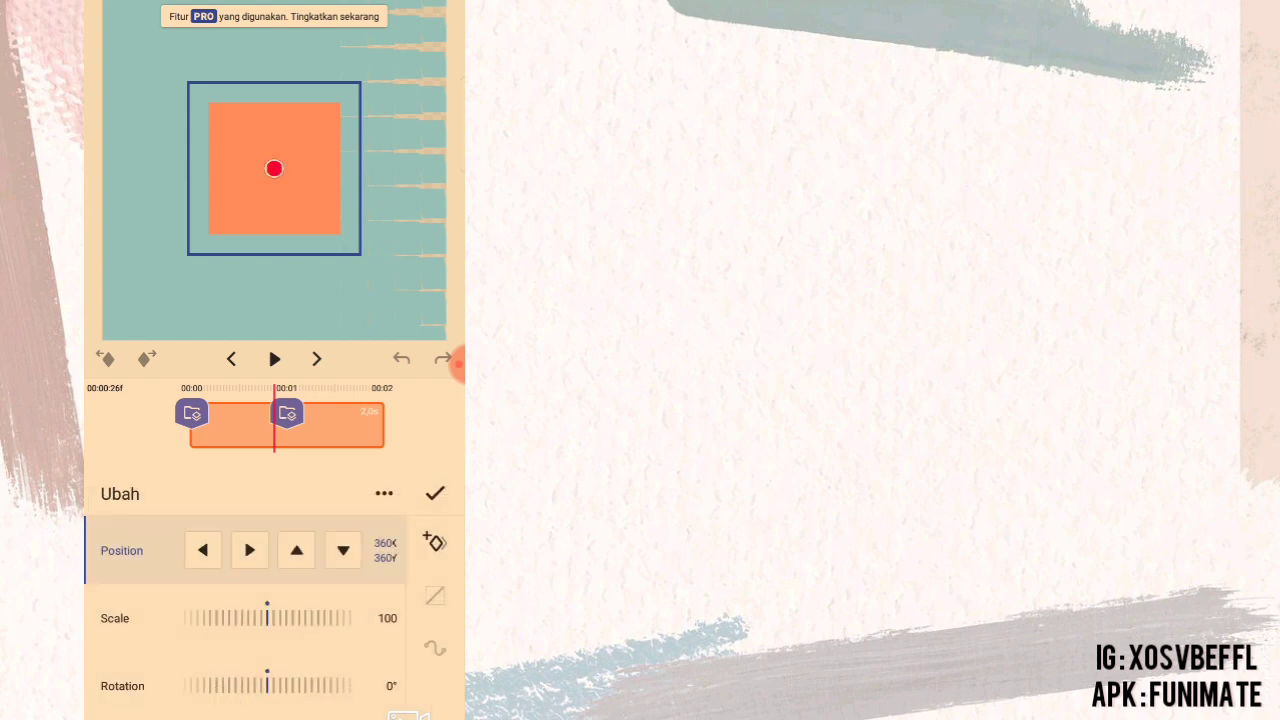
click(121, 602)
mouse_move(219, 620)
mouse_down()
mouse_move(267, 612)
mouse_move(117, 652)
mouse_up()
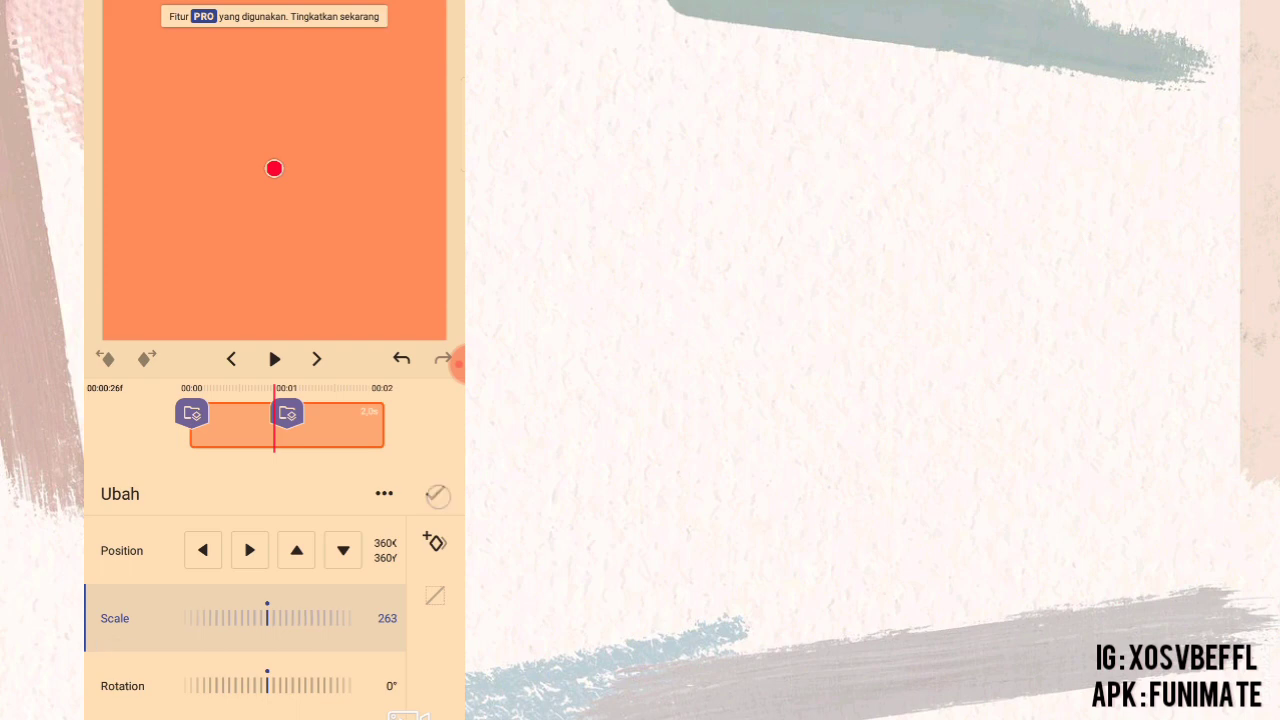
click(437, 495)
click(287, 405)
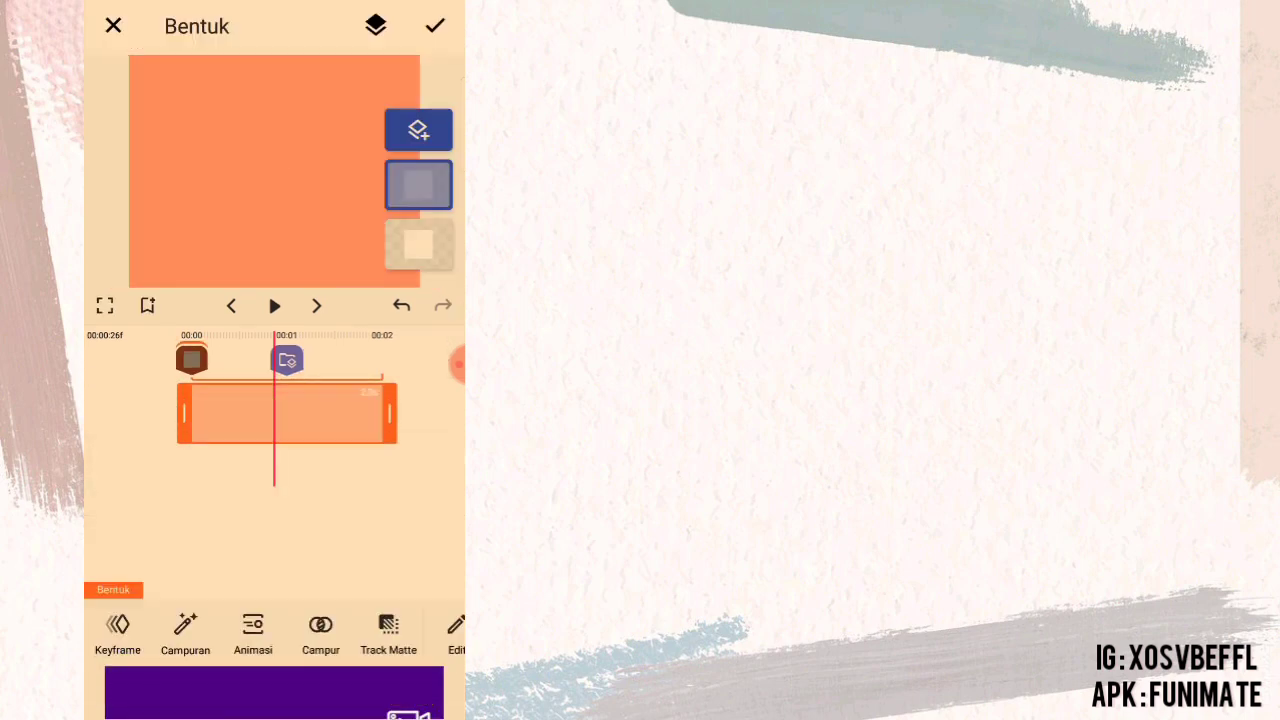
Step: Change the full-frame square's fill colour to teal
click(300, 620)
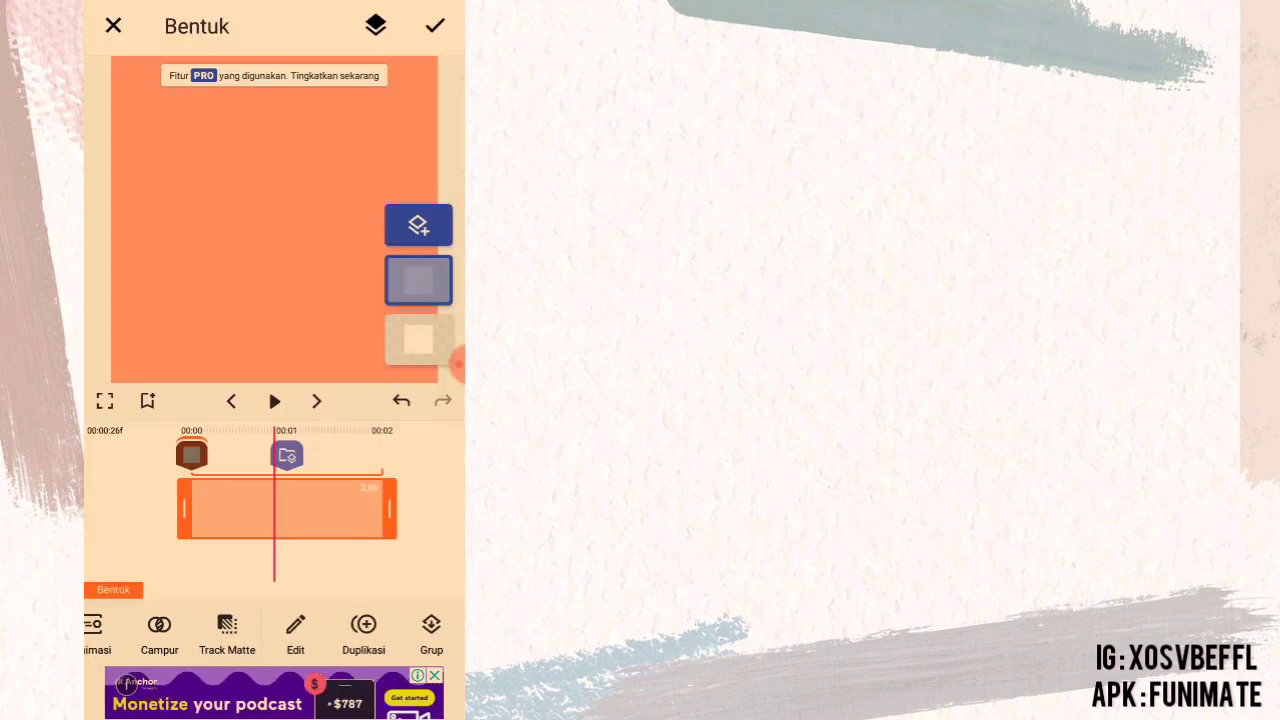
click(168, 464)
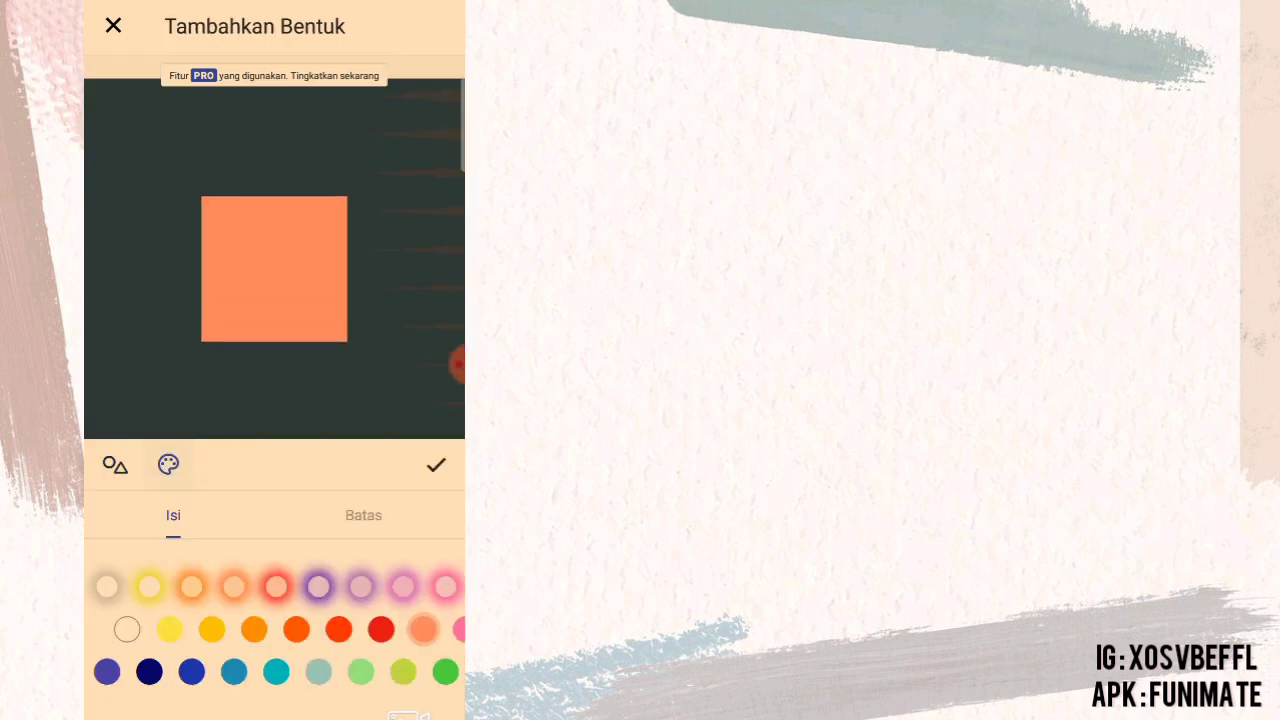
click(276, 671)
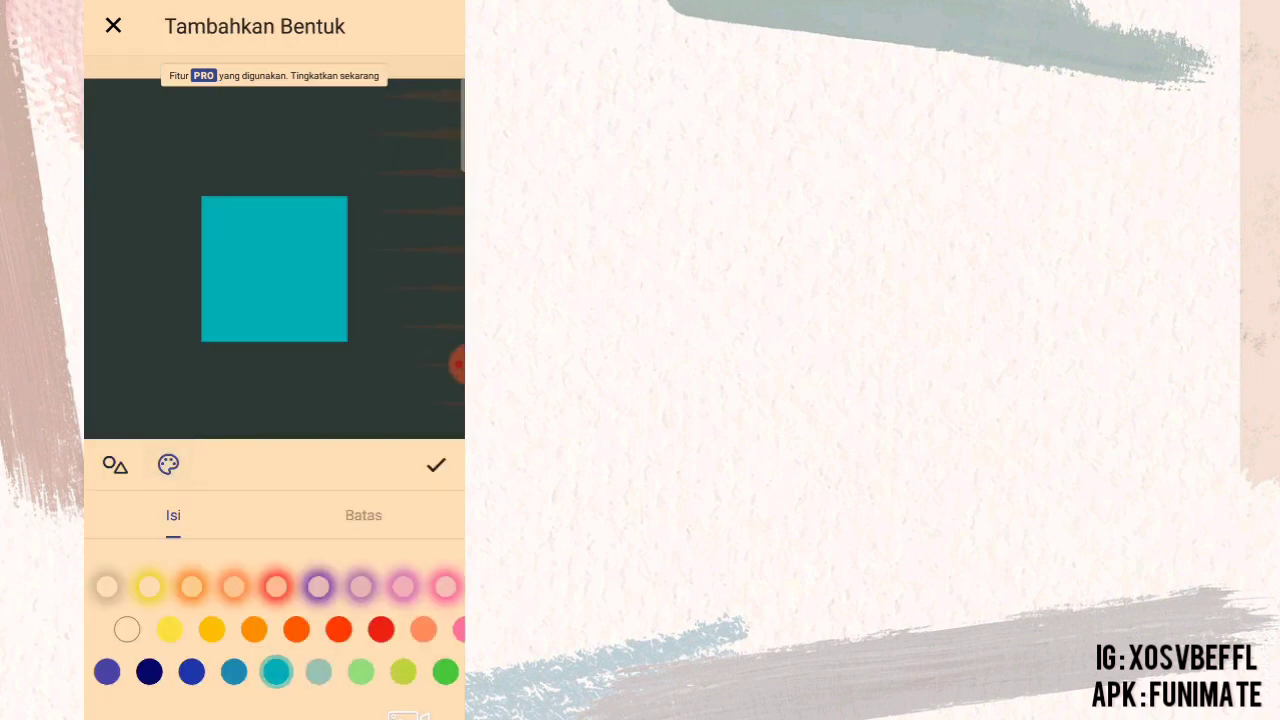
click(436, 464)
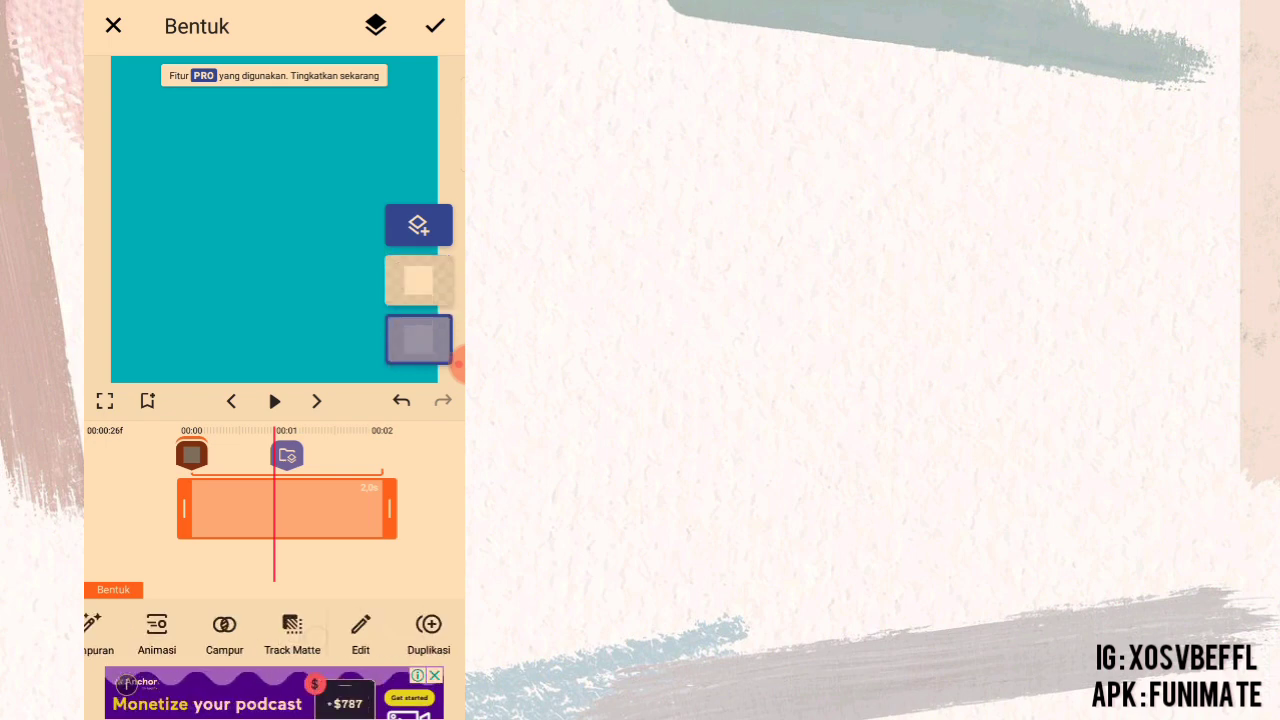
Step: Give the new square shape a solid green fill
click(360, 630)
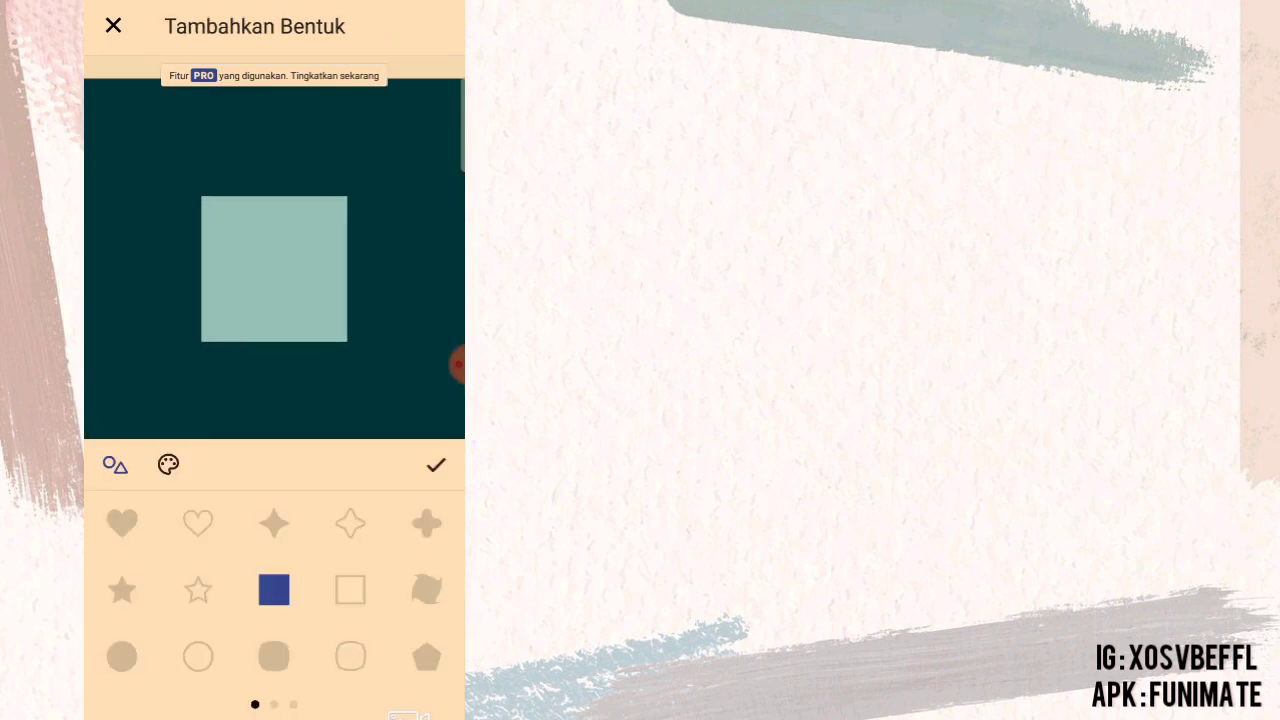
click(168, 464)
drag(347, 655, 160, 658)
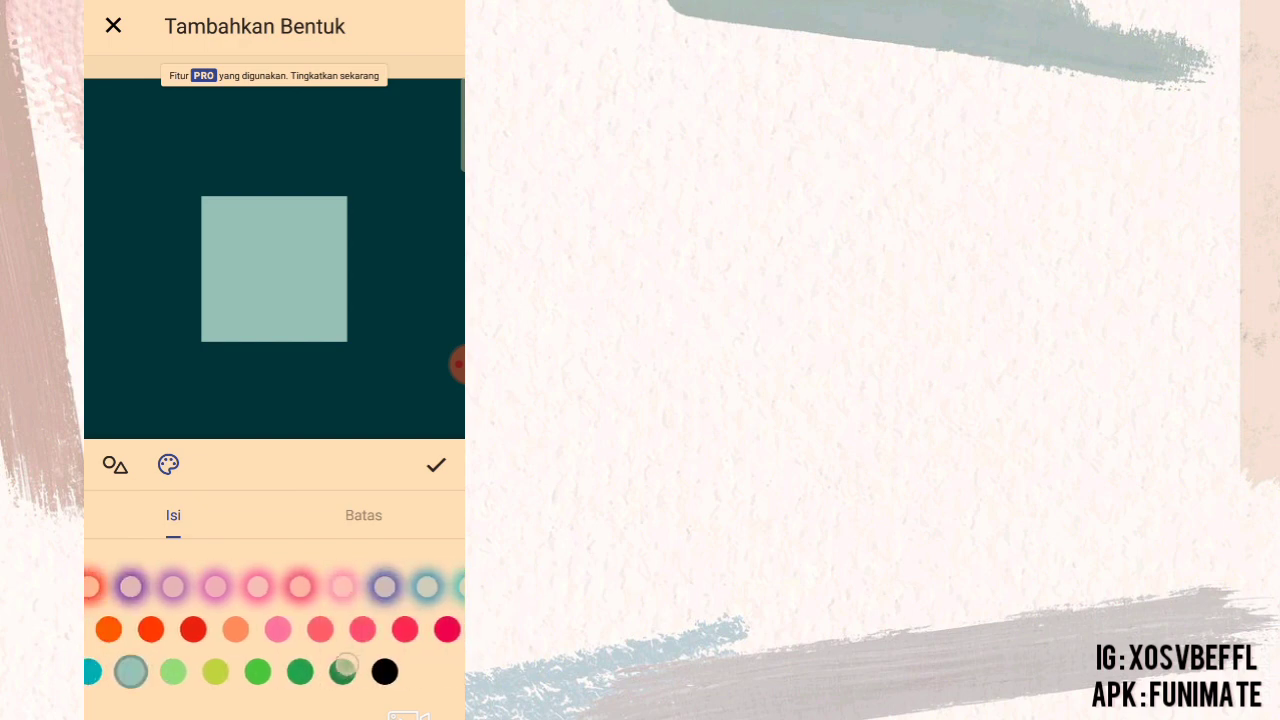
click(300, 671)
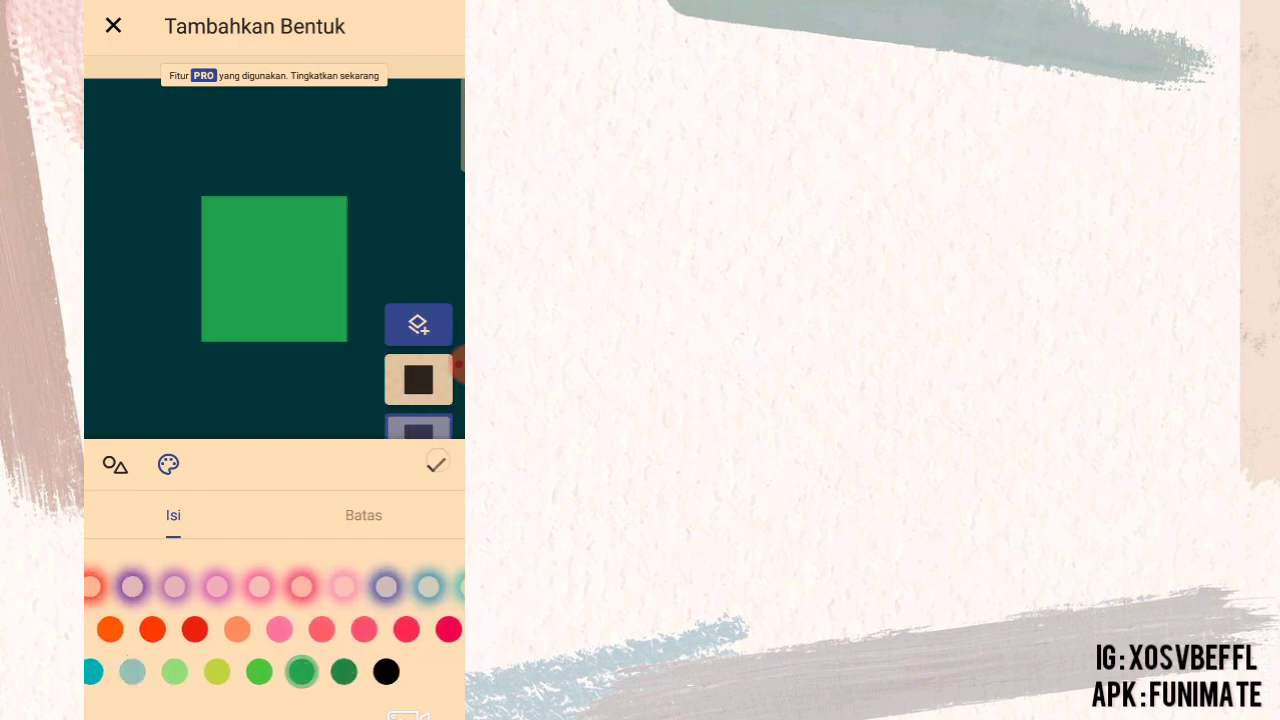
click(436, 465)
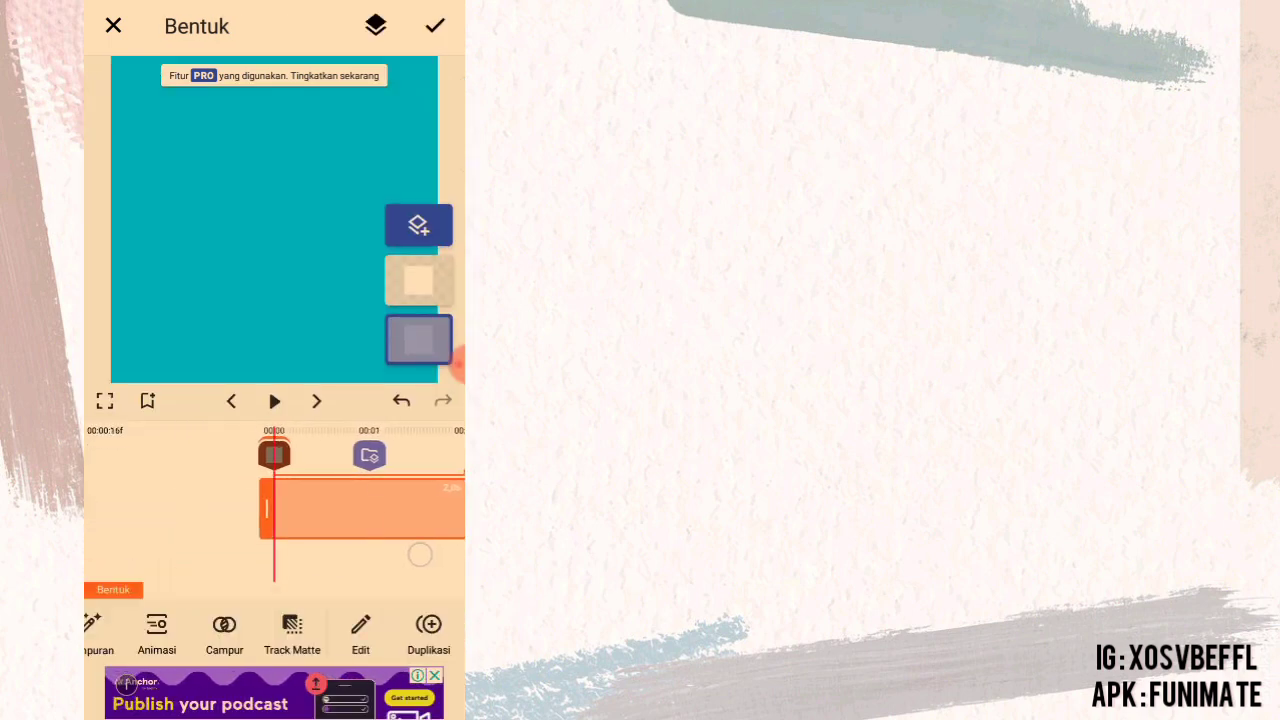
Step: Move the green square layer to the top, check the preview around one second, and return to the group
drag(320, 563, 283, 557)
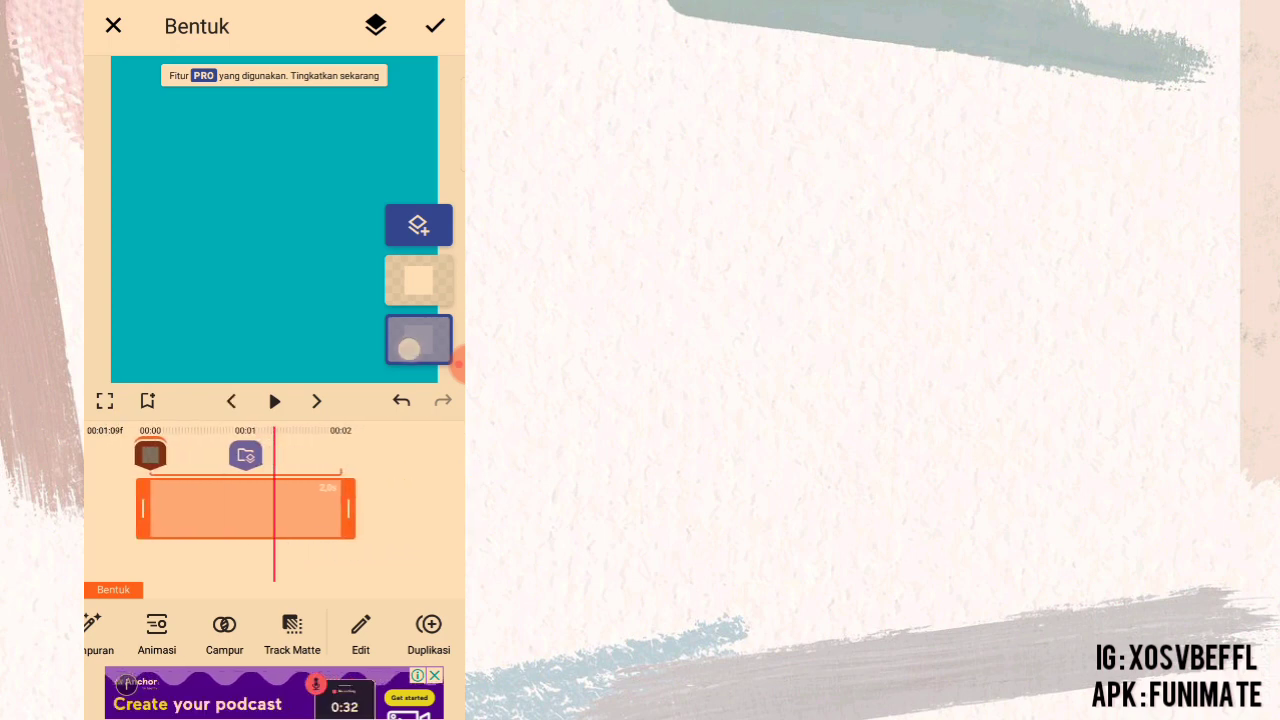
drag(409, 348, 418, 280)
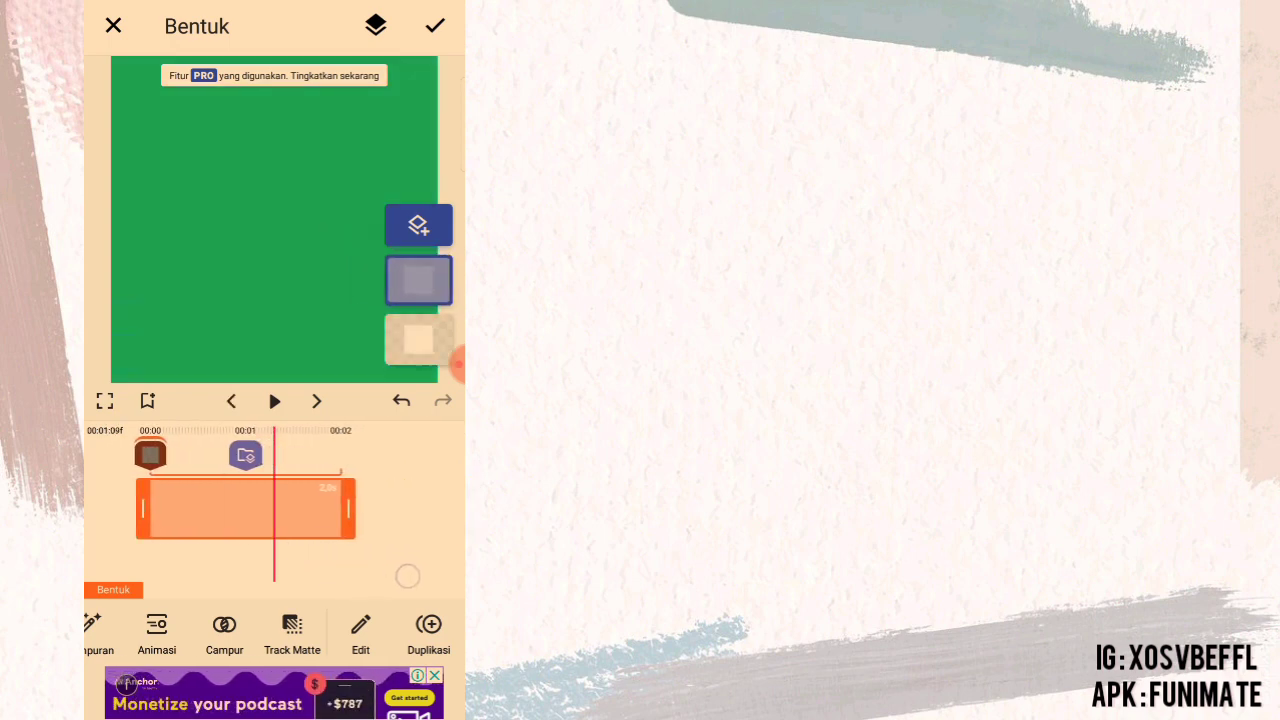
mouse_move(328, 562)
mouse_down()
mouse_move(411, 557)
mouse_move(243, 570)
mouse_up()
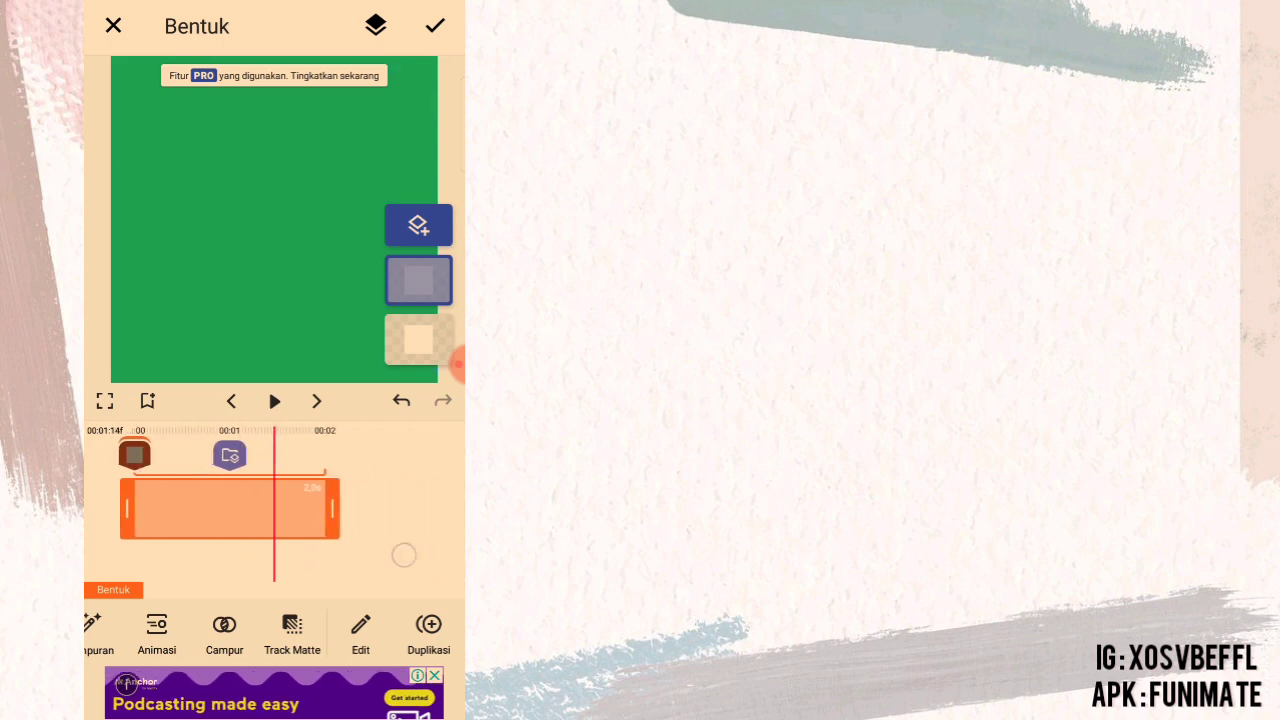
drag(404, 555, 460, 556)
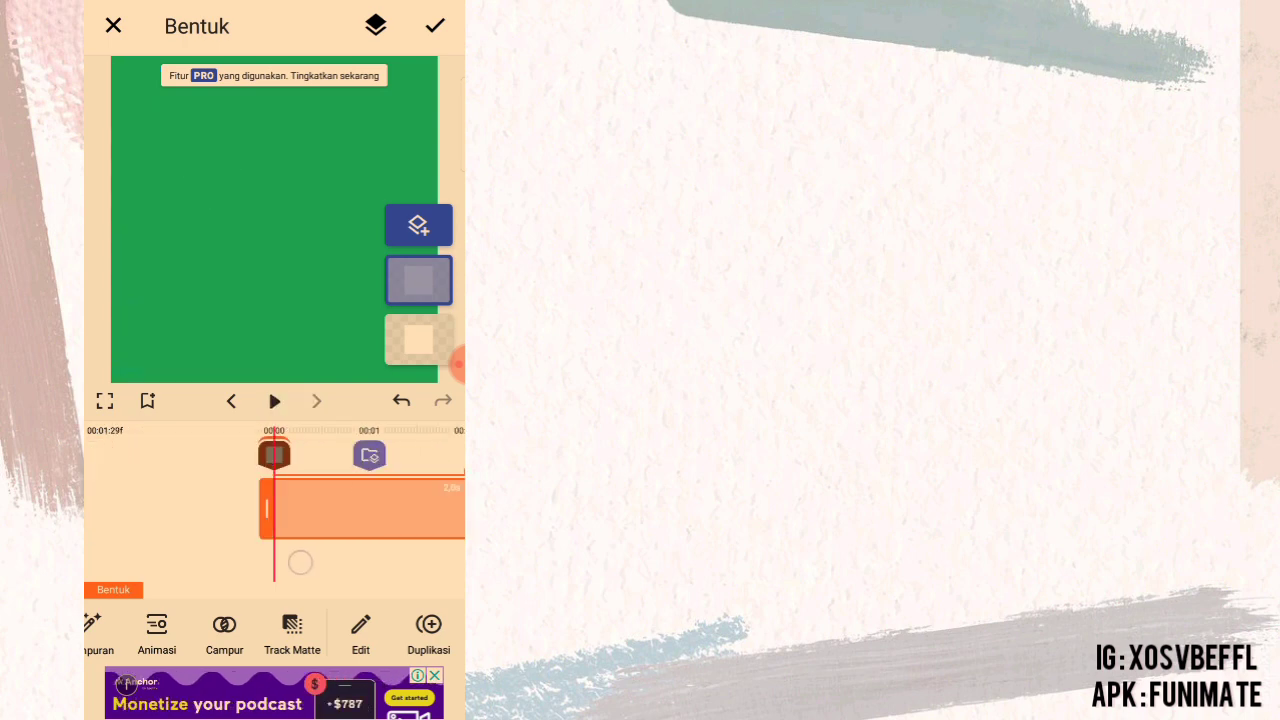
mouse_move(367, 551)
mouse_down()
mouse_move(253, 564)
mouse_move(298, 564)
mouse_up()
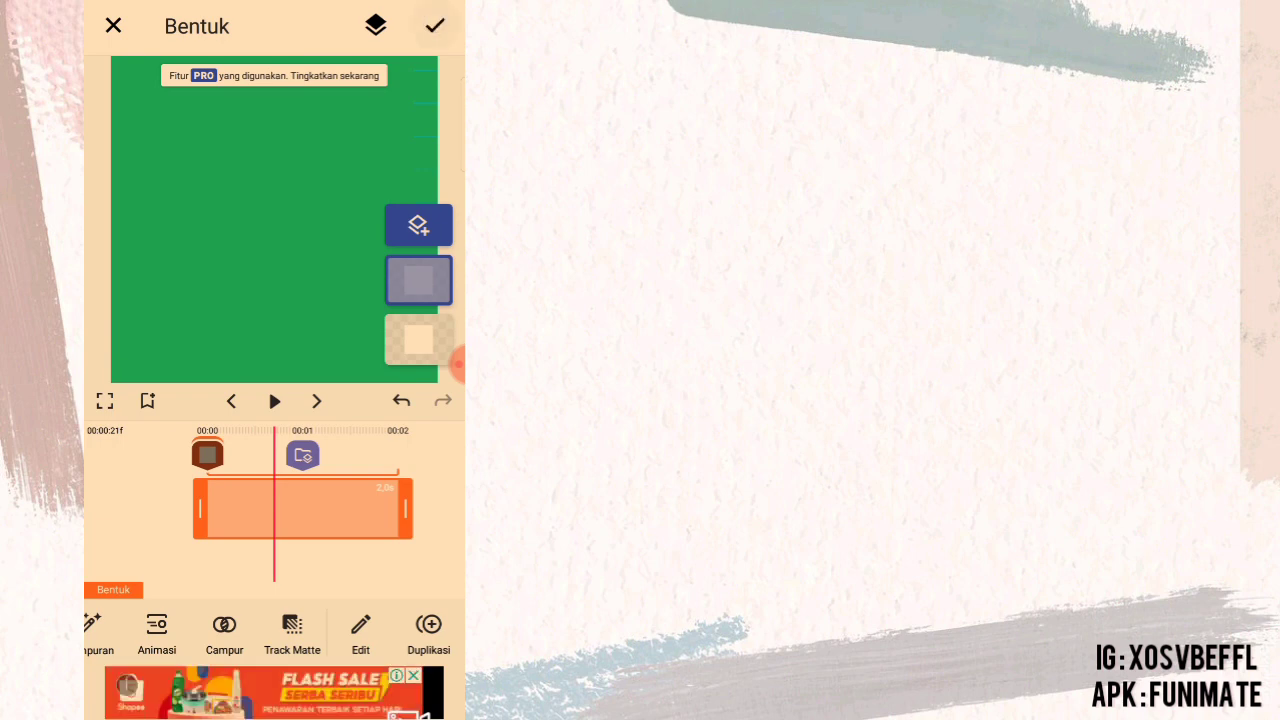
click(435, 26)
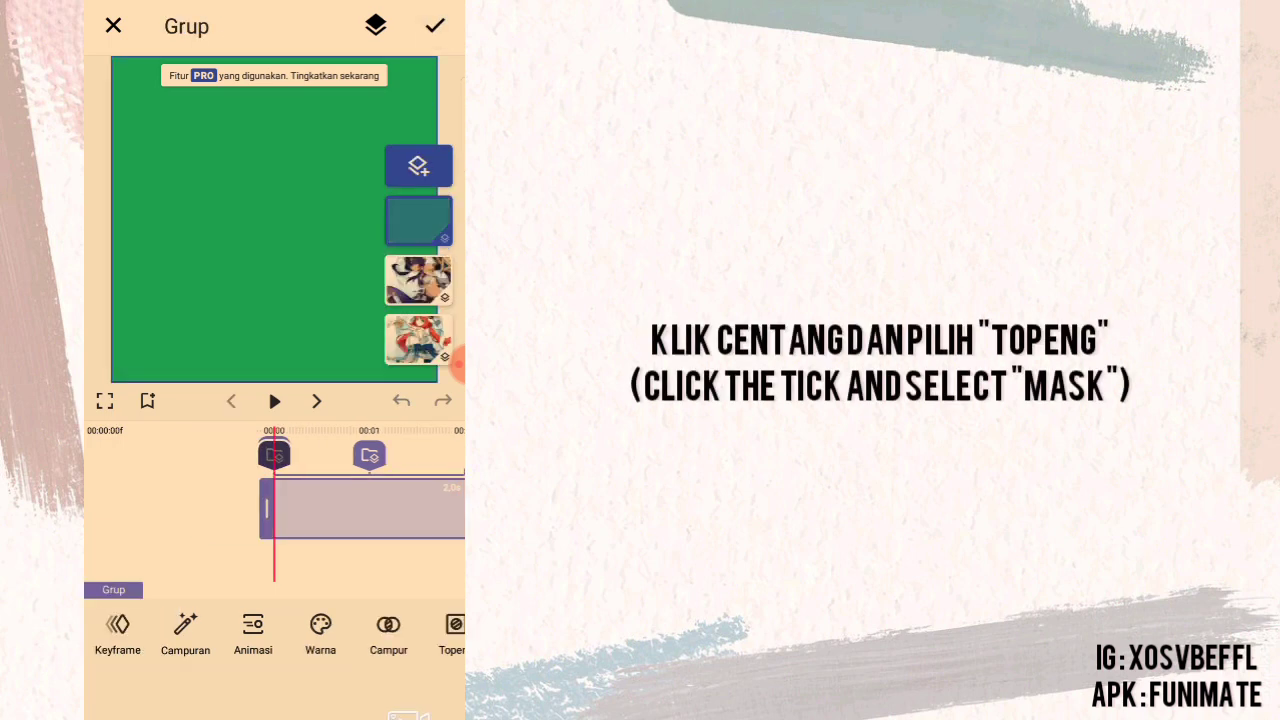
Step: Apply a Chroma mask keying out the green on the shape group, then scrub to check the result
drag(390, 630, 250, 630)
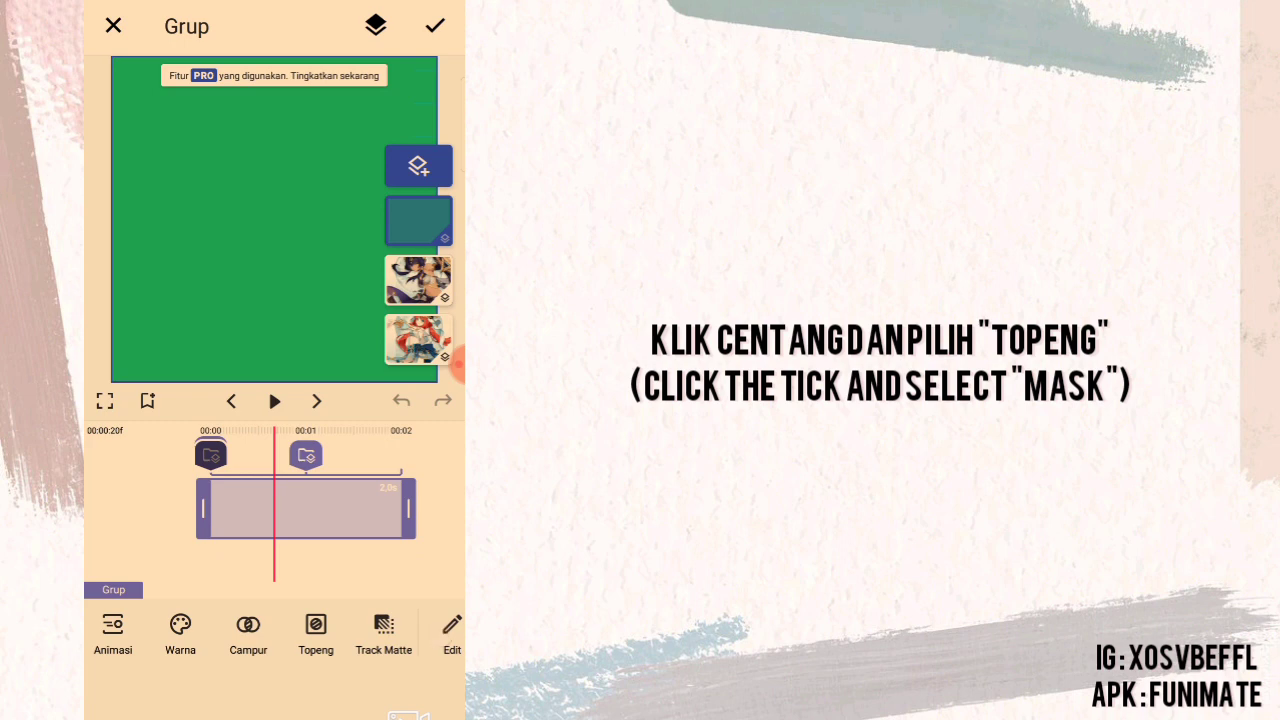
click(452, 630)
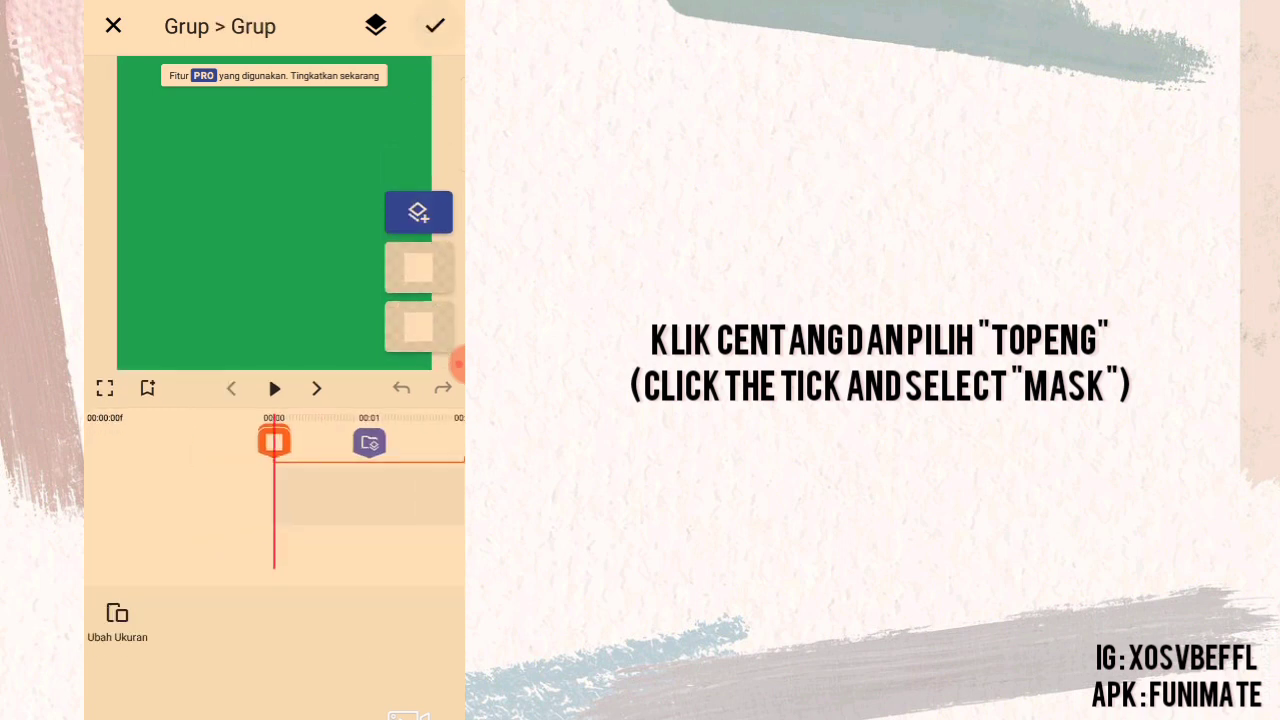
click(435, 26)
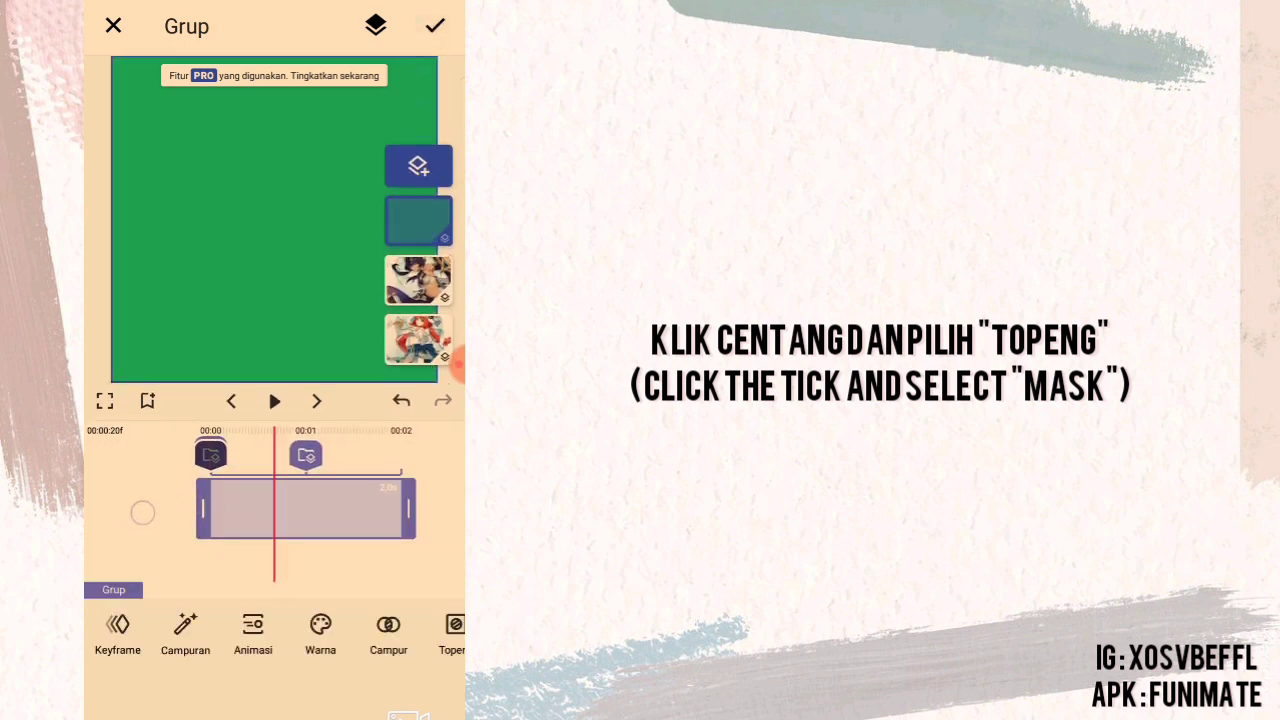
drag(400, 630, 214, 630)
click(271, 628)
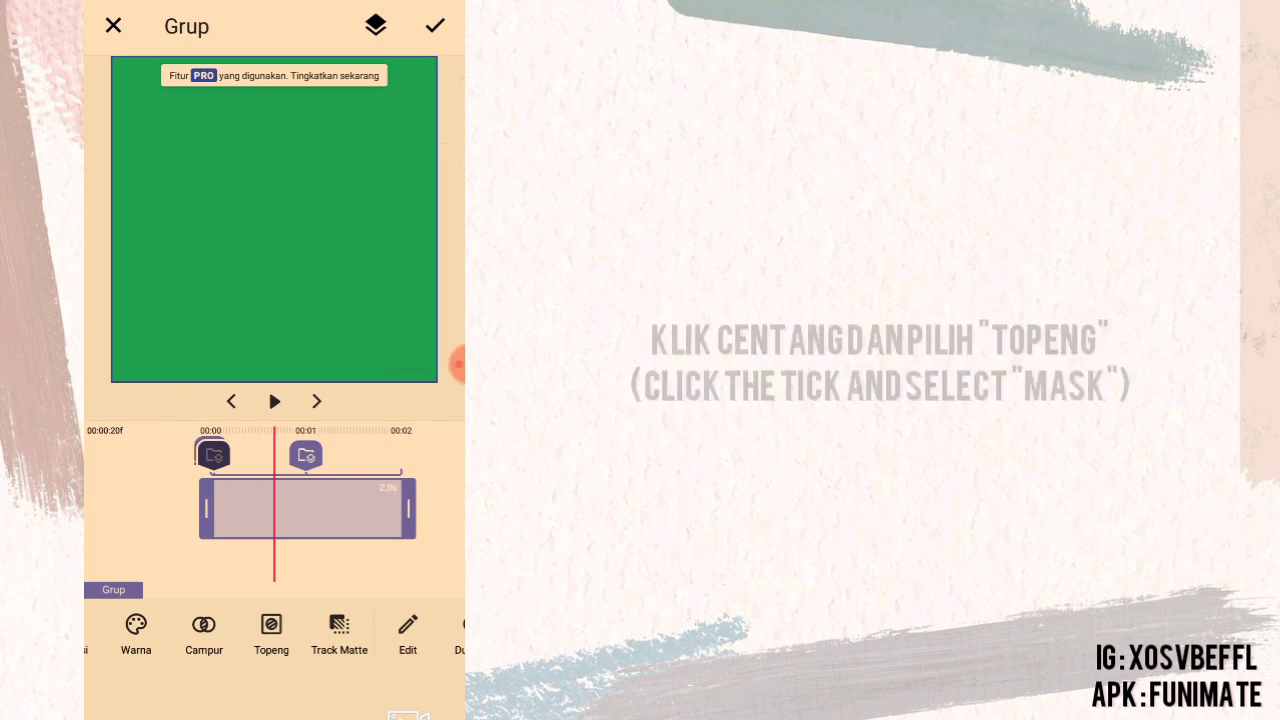
click(267, 668)
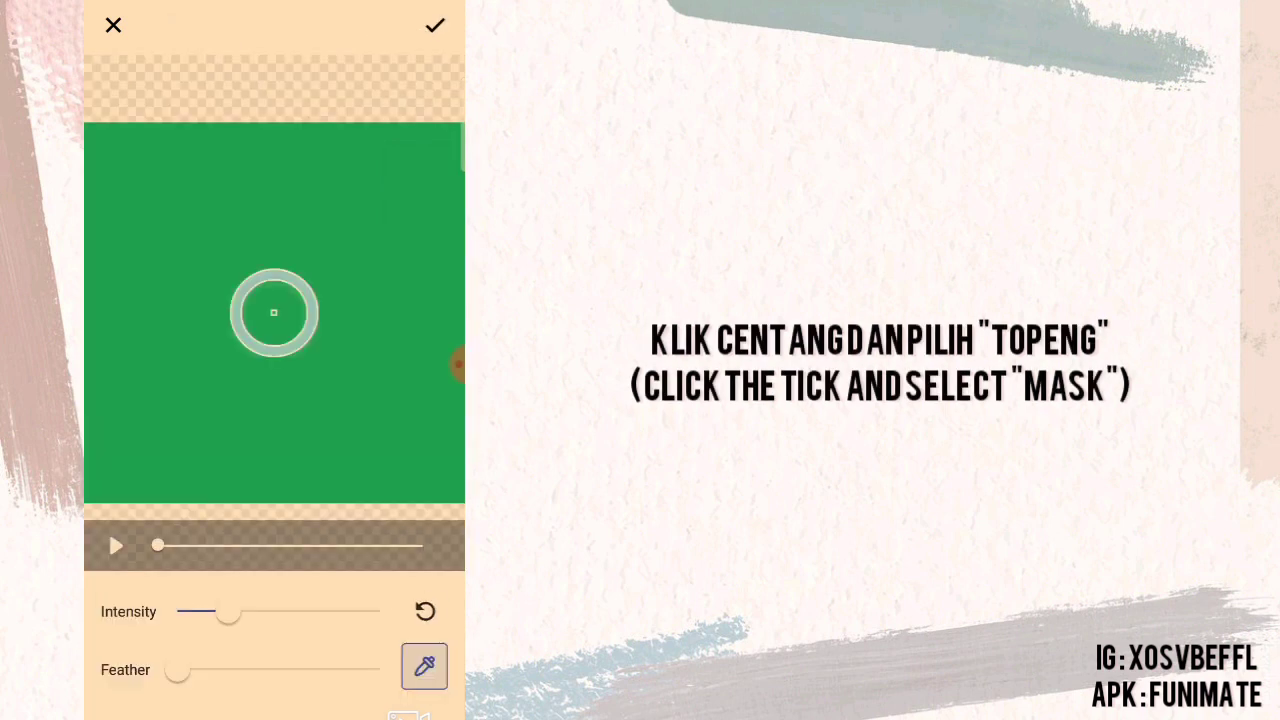
click(237, 405)
click(435, 26)
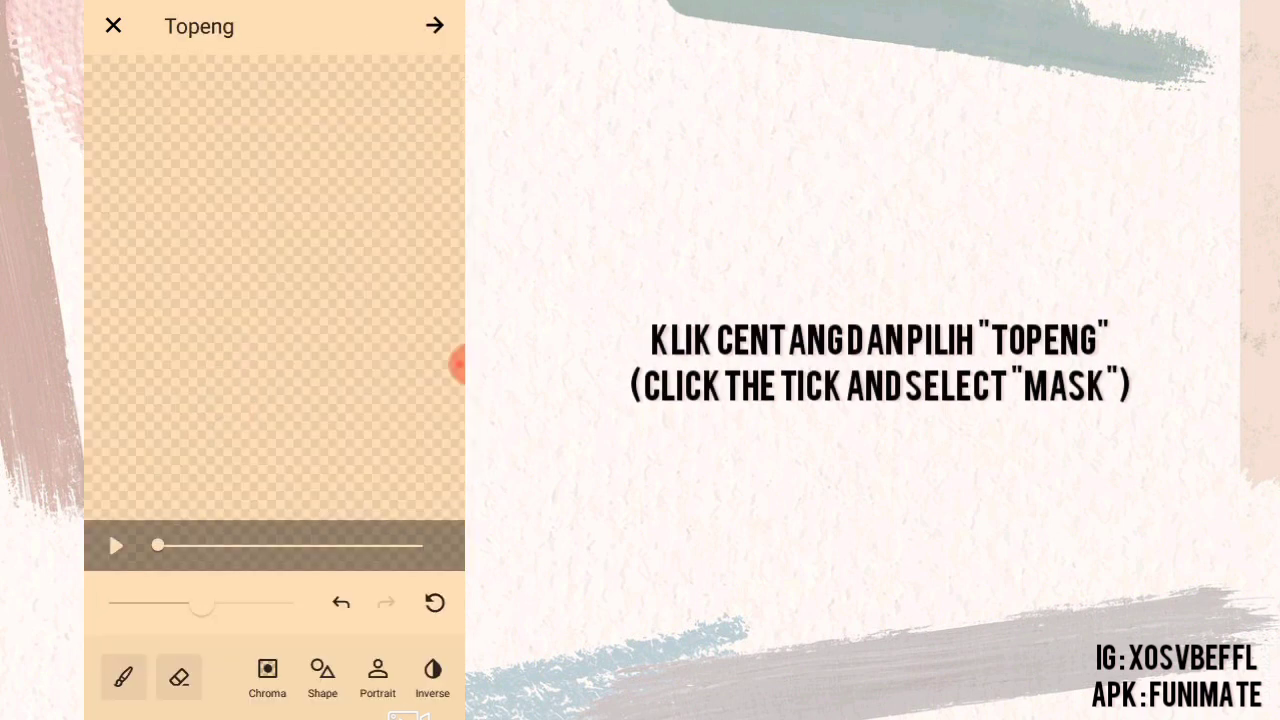
click(435, 26)
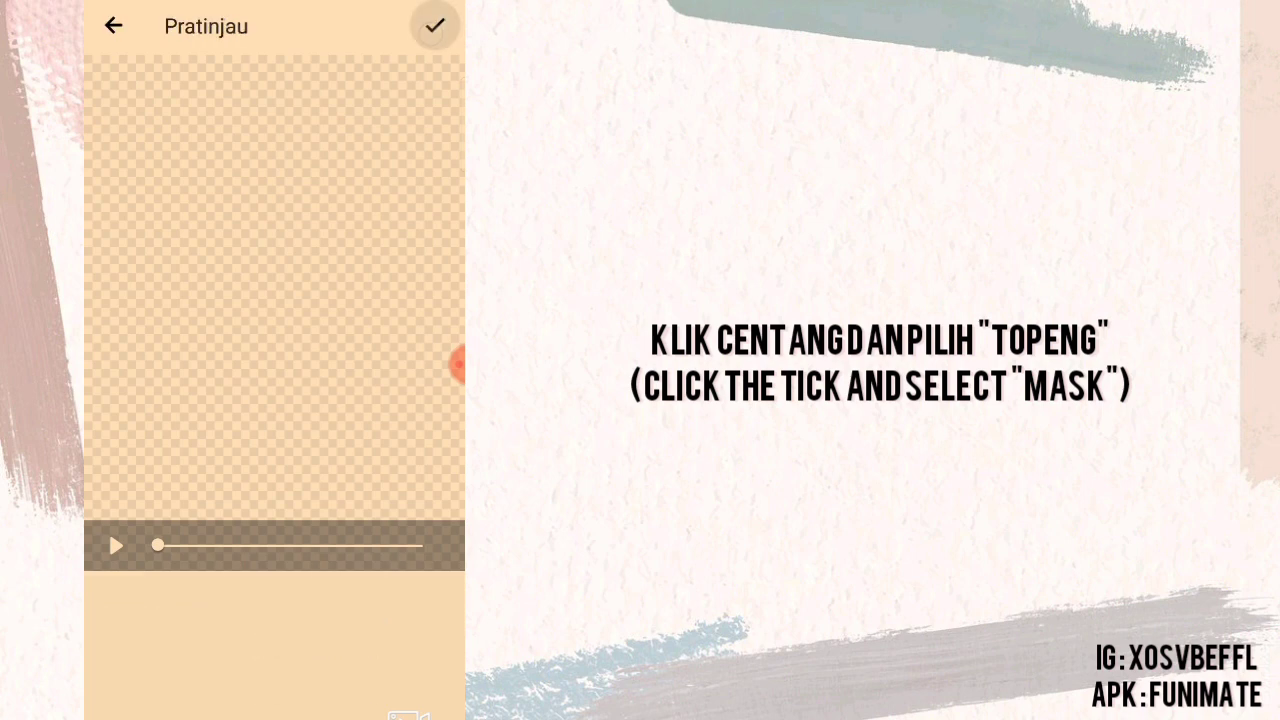
click(435, 26)
drag(371, 552, 316, 557)
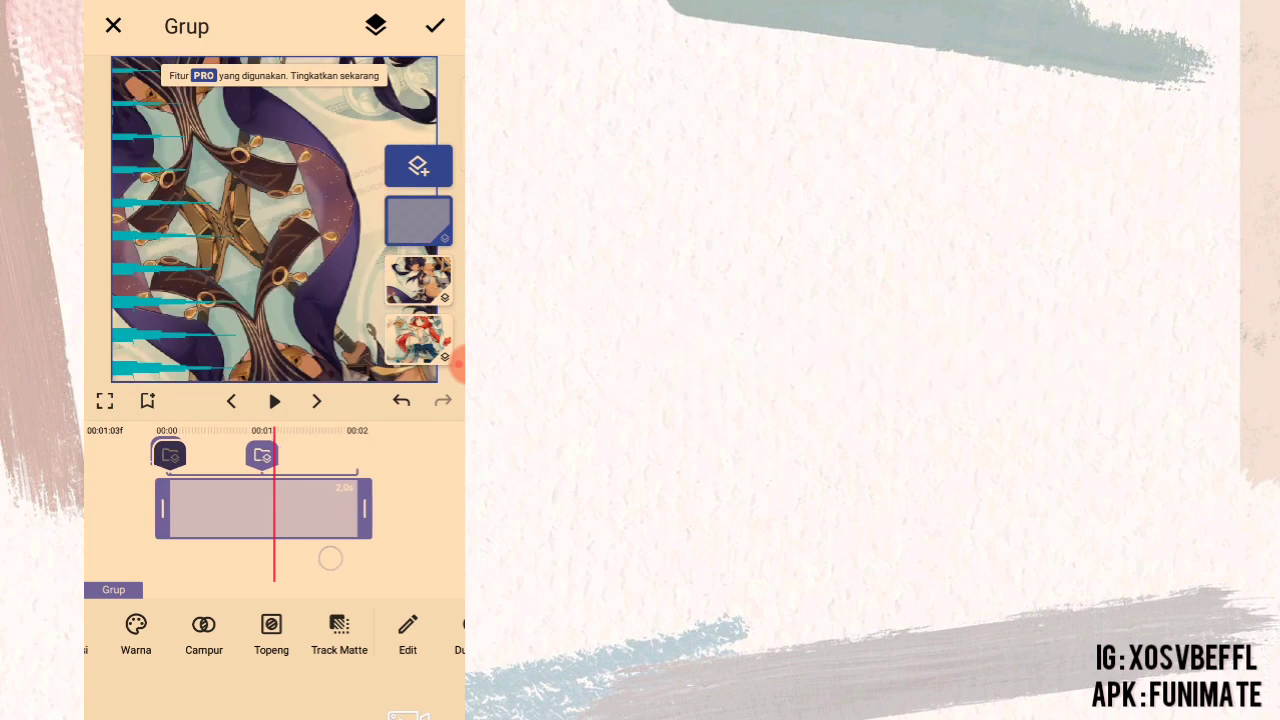
Step: Keyframe the dark-haired photo with an eased rotation to 6° and motion blur 29
click(418, 280)
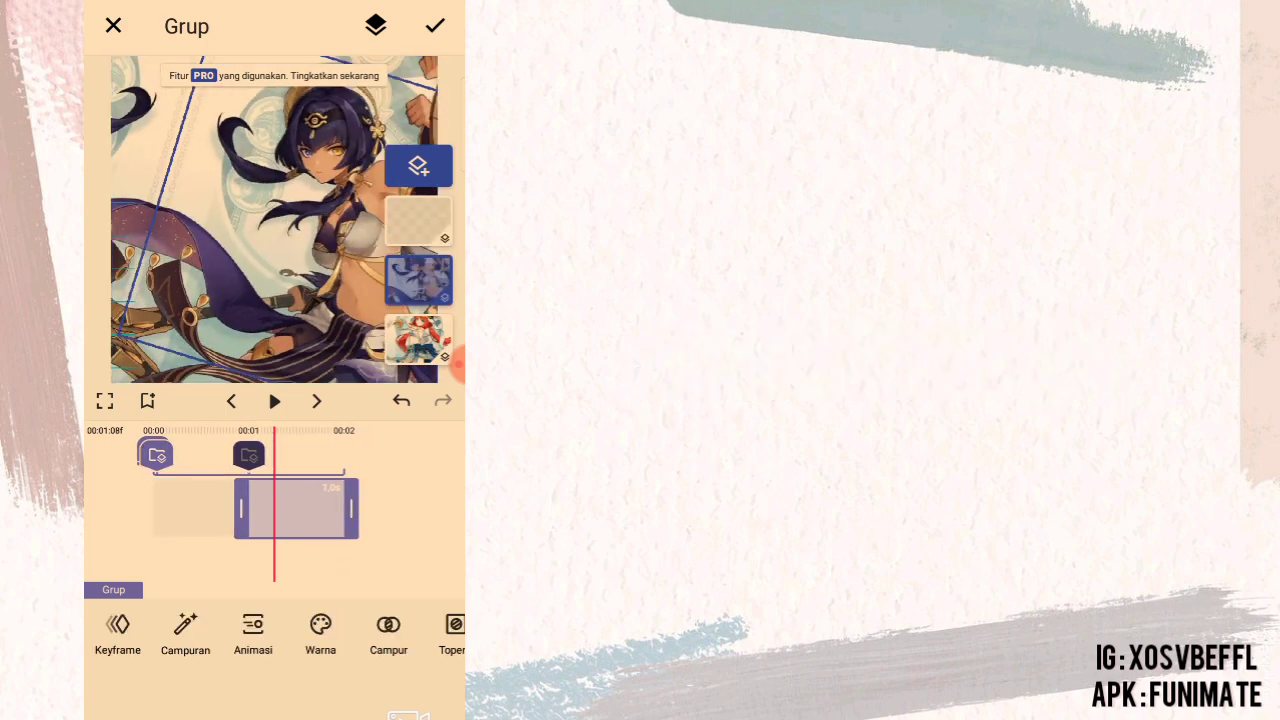
click(117, 628)
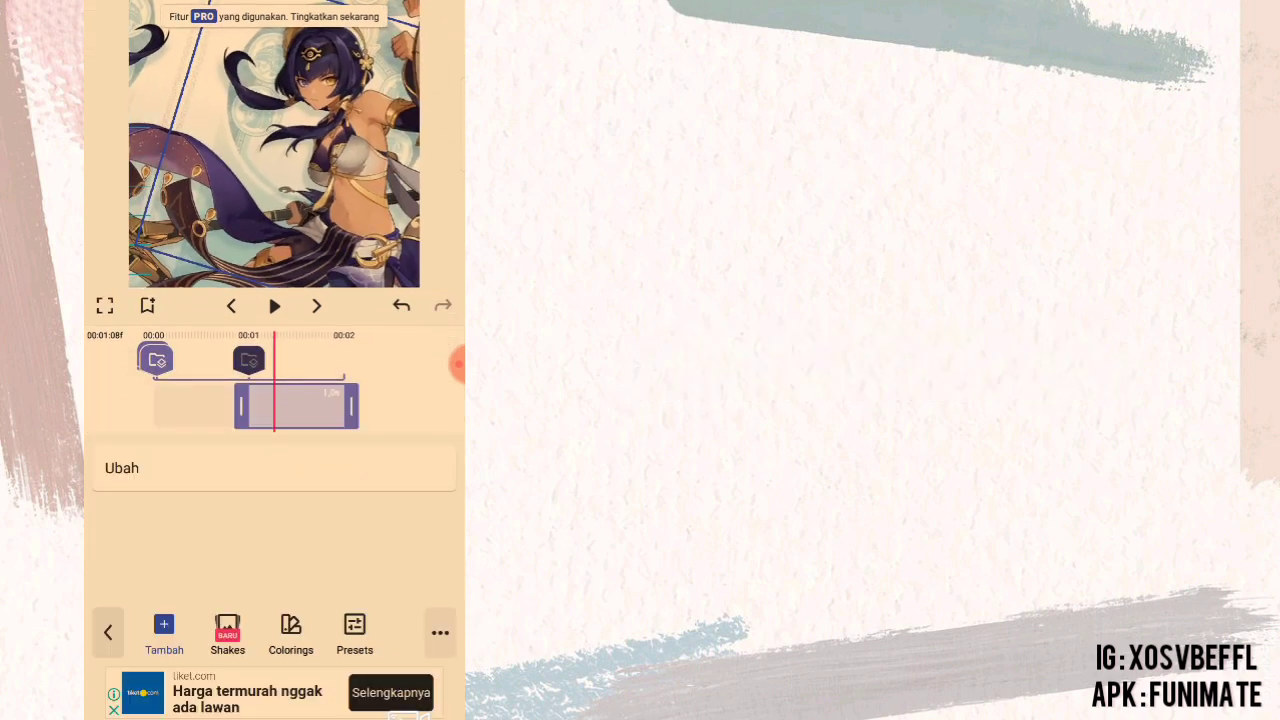
click(117, 484)
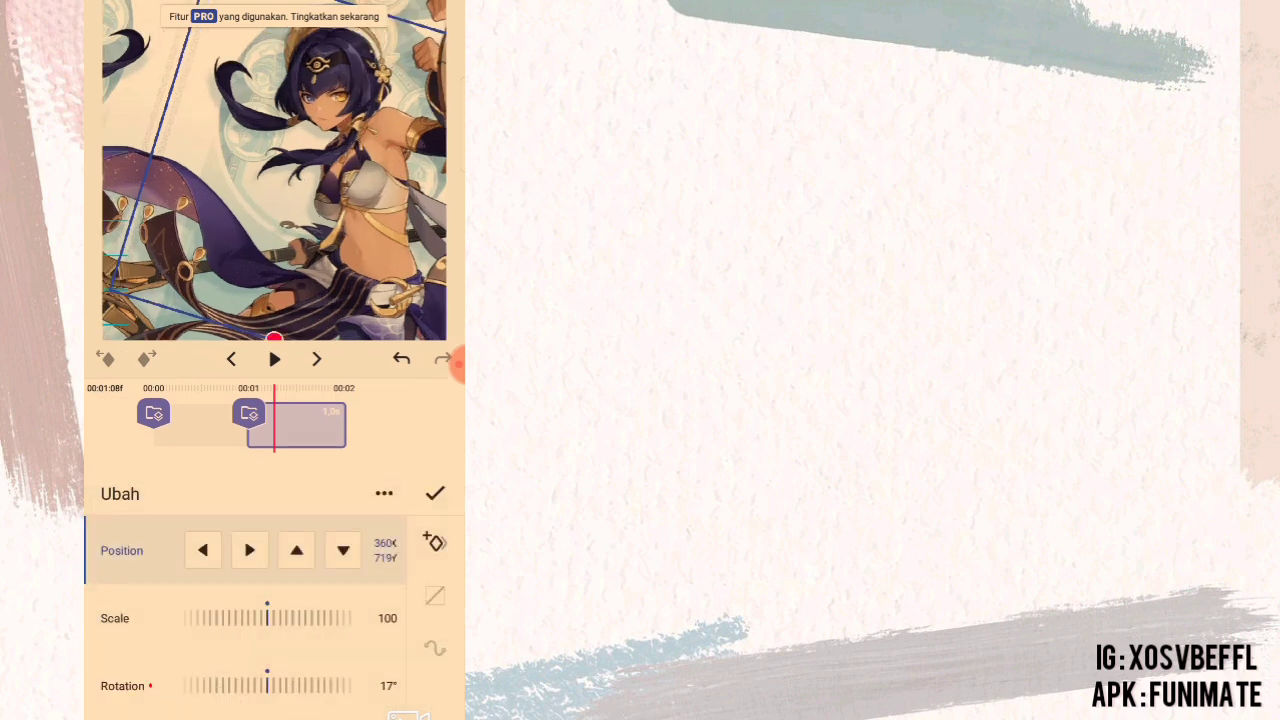
click(118, 594)
click(434, 596)
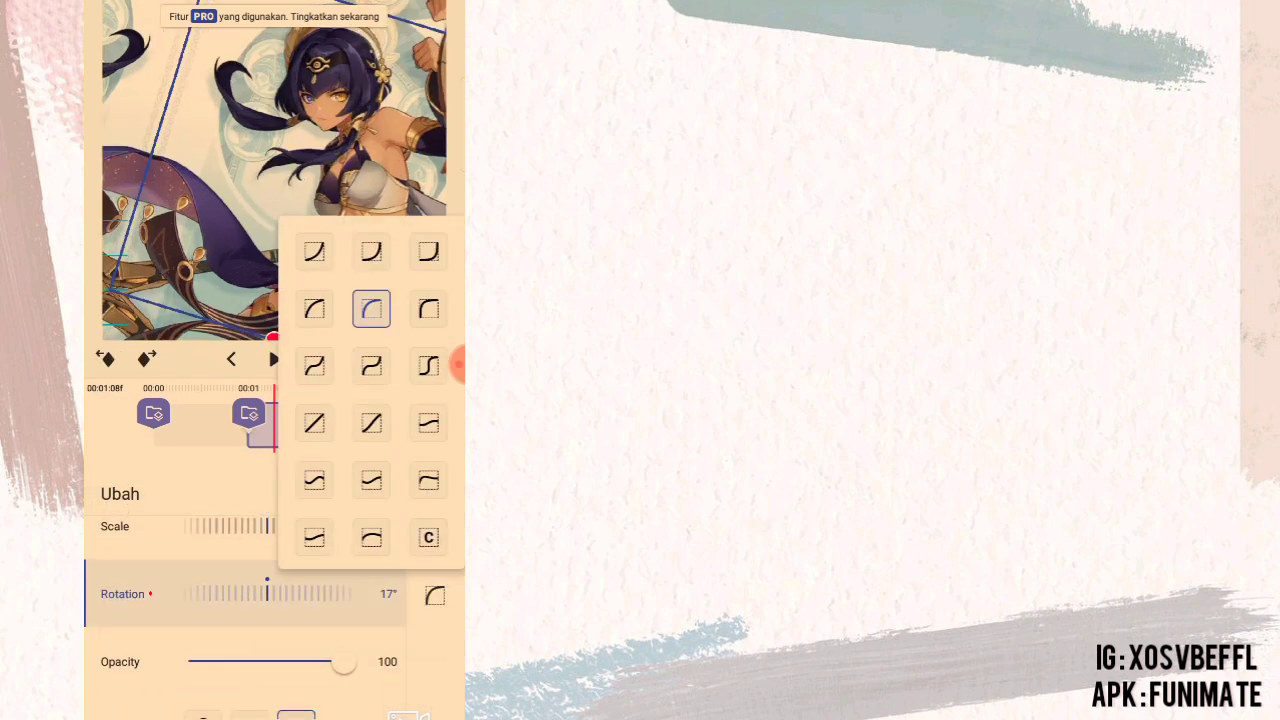
click(427, 307)
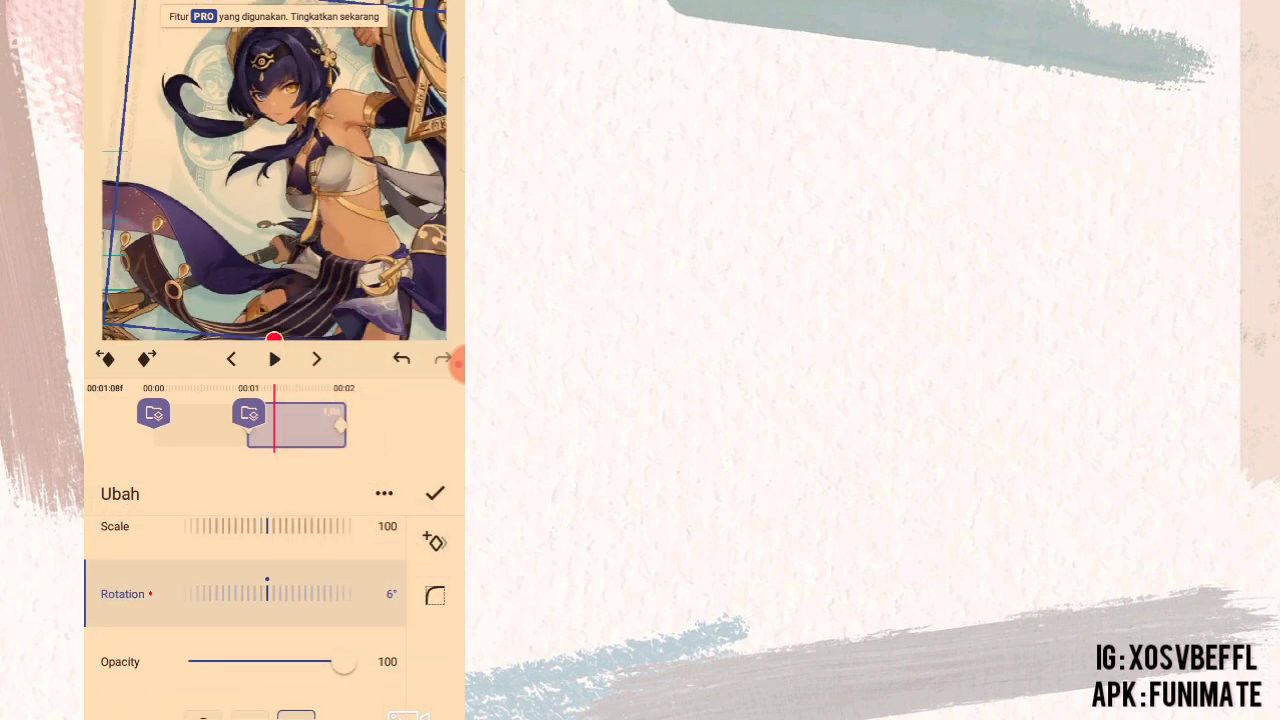
scroll(245, 620, down, 3)
drag(190, 618, 280, 618)
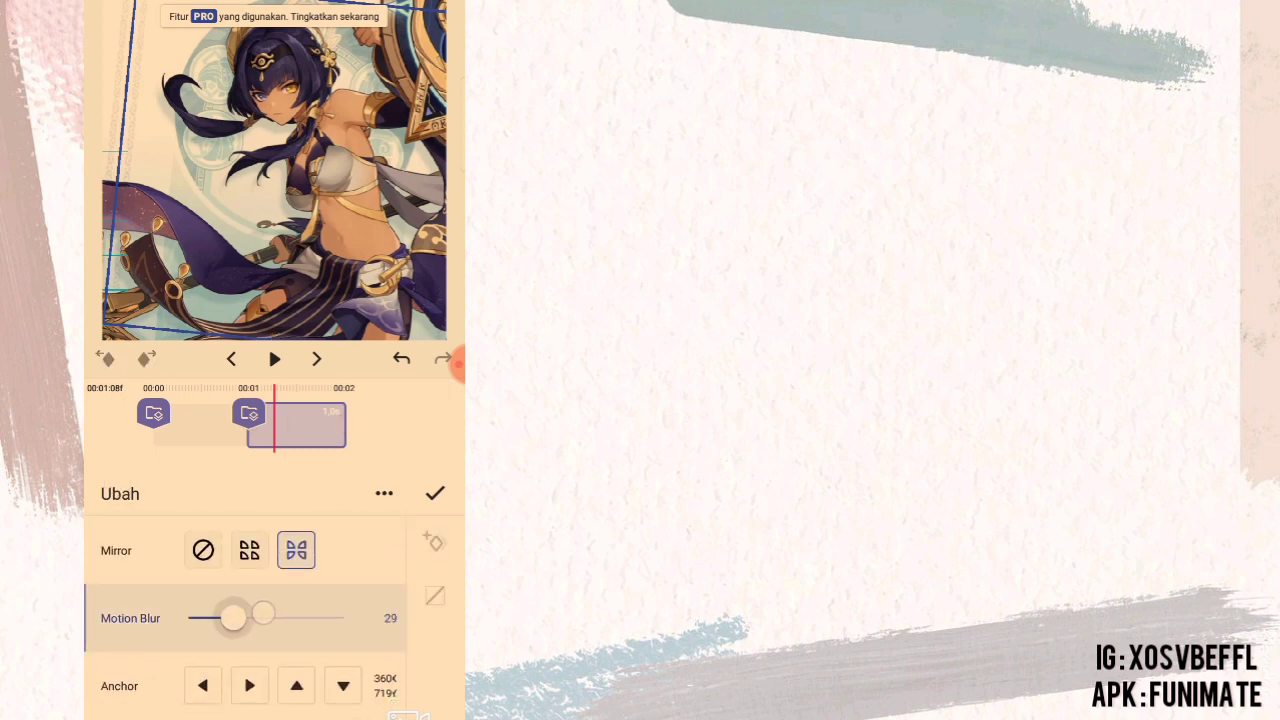
click(433, 495)
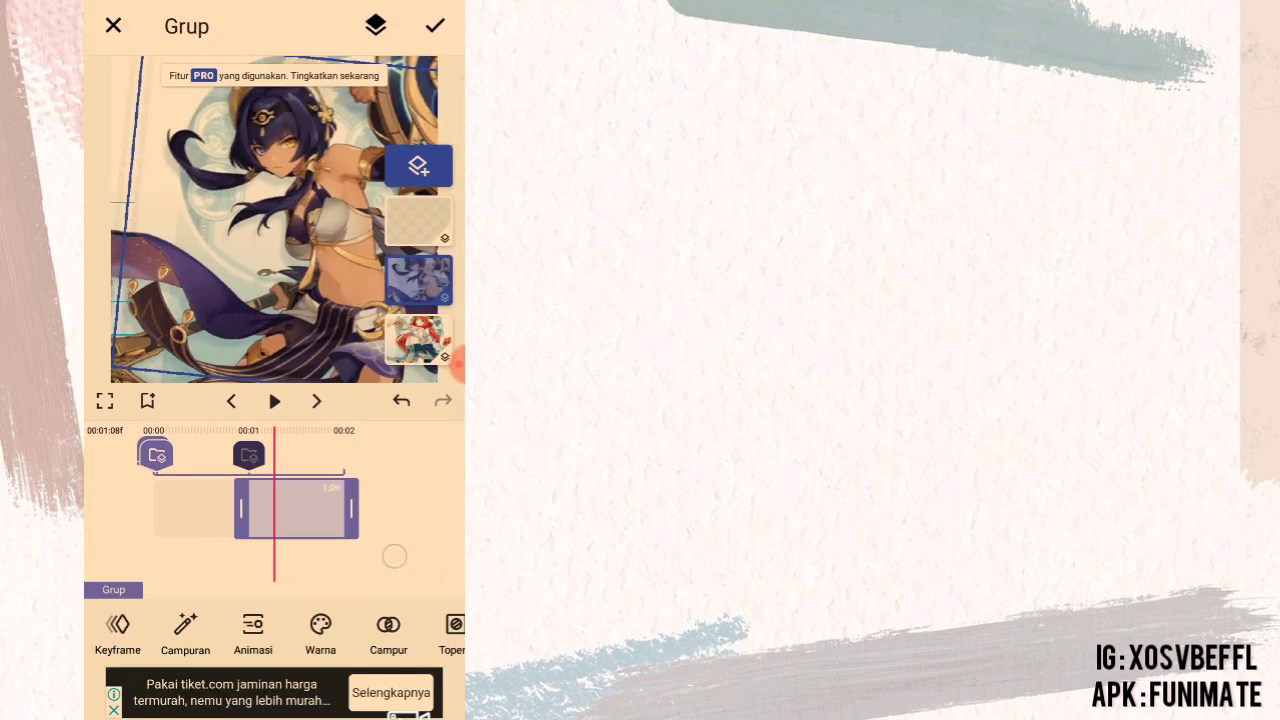
Step: Add a keyframe on the red-haired photo with motion blur 60, then close keyframe editing
drag(394, 556, 460, 556)
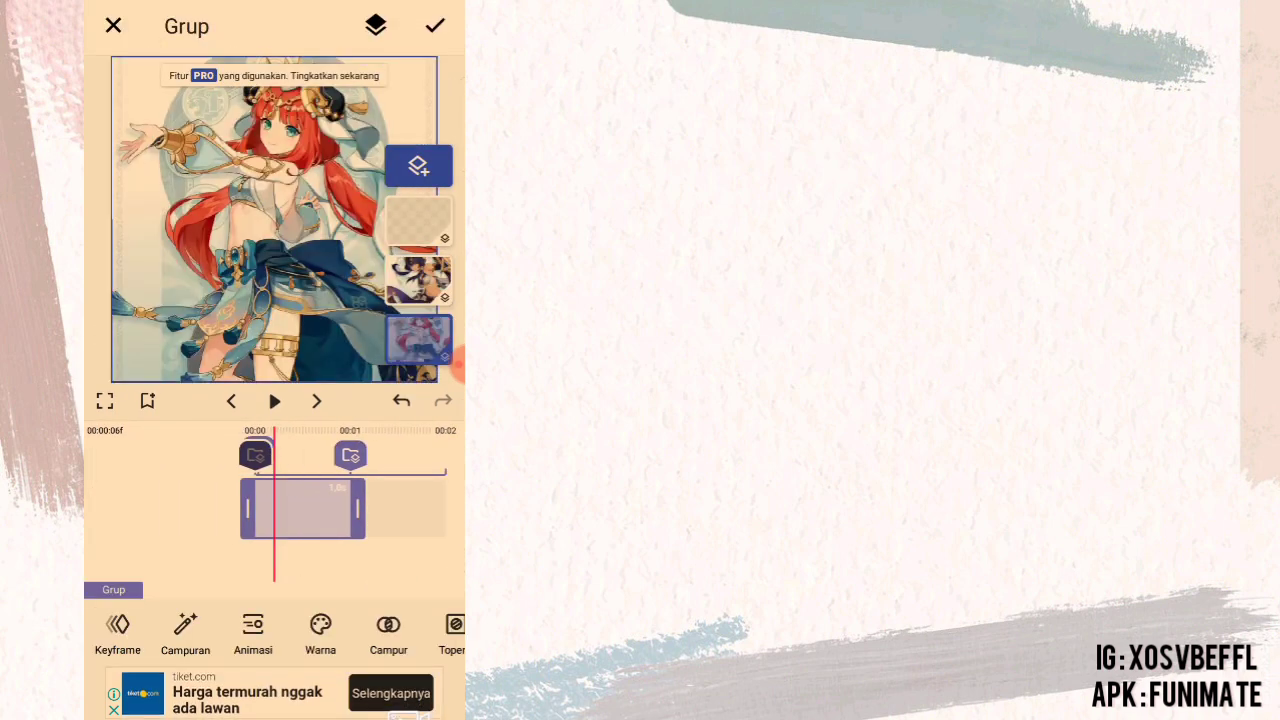
click(118, 630)
click(164, 630)
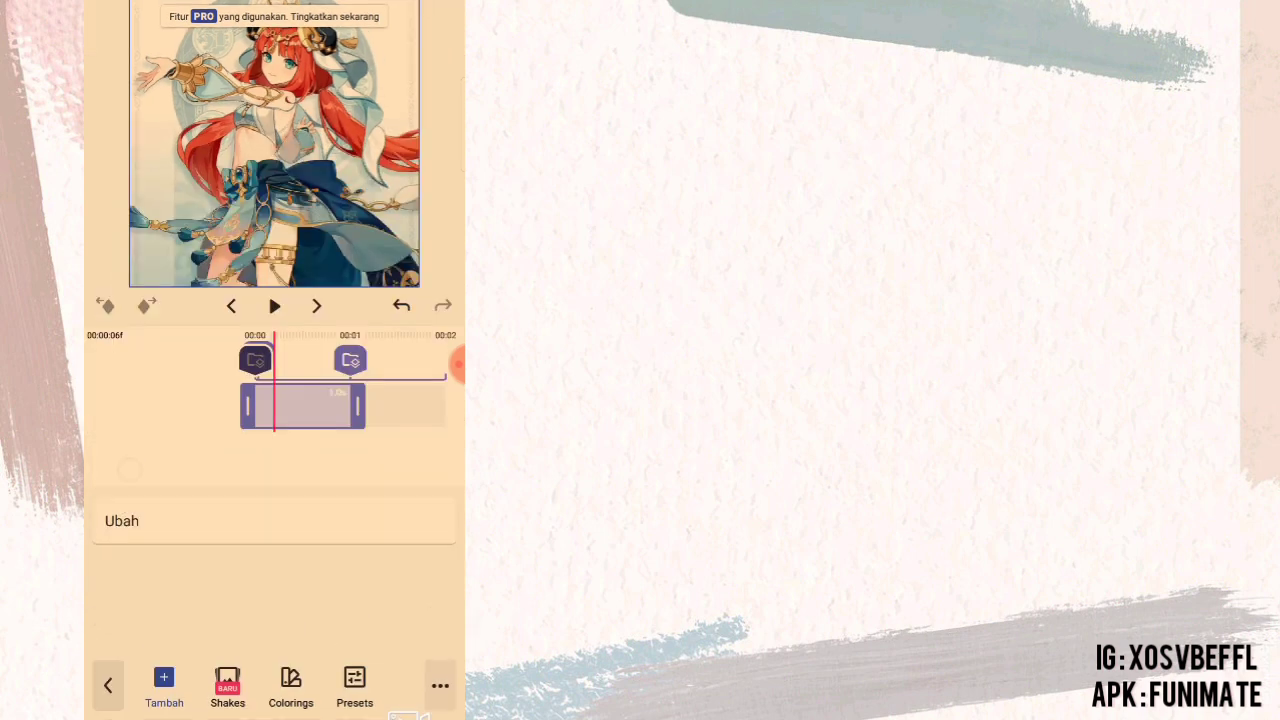
scroll(245, 600, down, 3)
scroll(245, 600, down, 3)
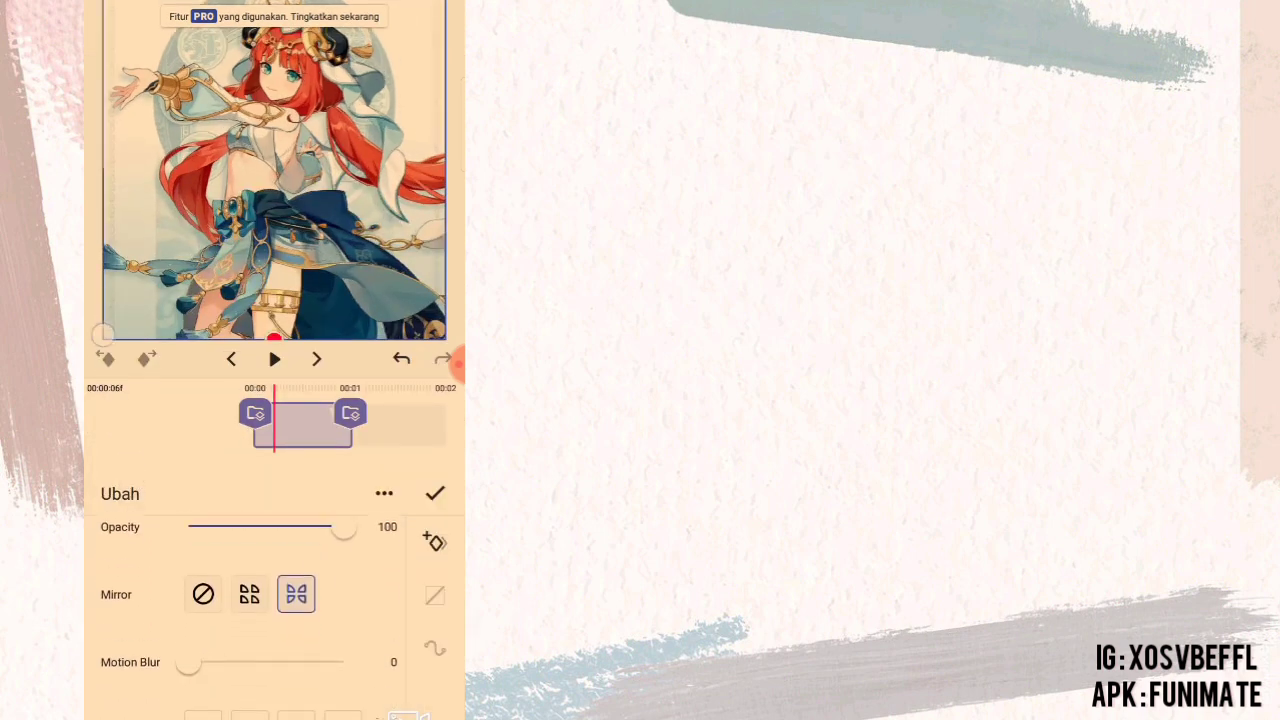
drag(188, 618, 258, 618)
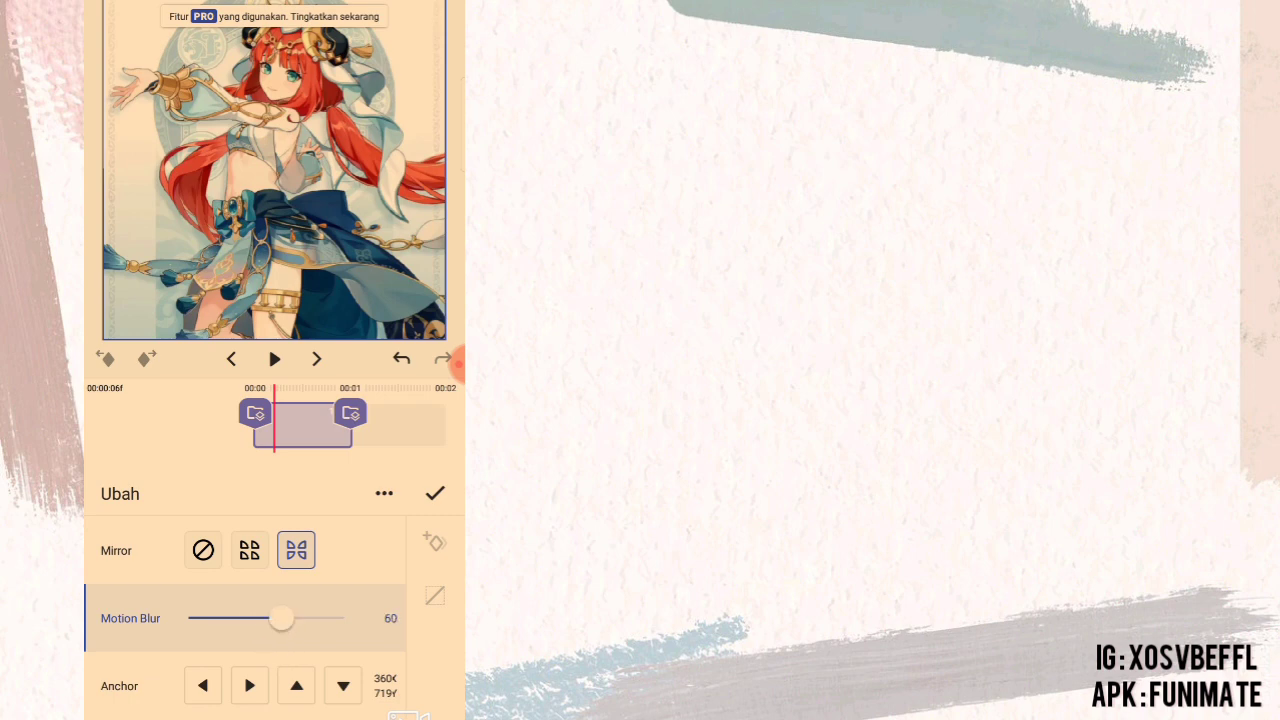
click(435, 493)
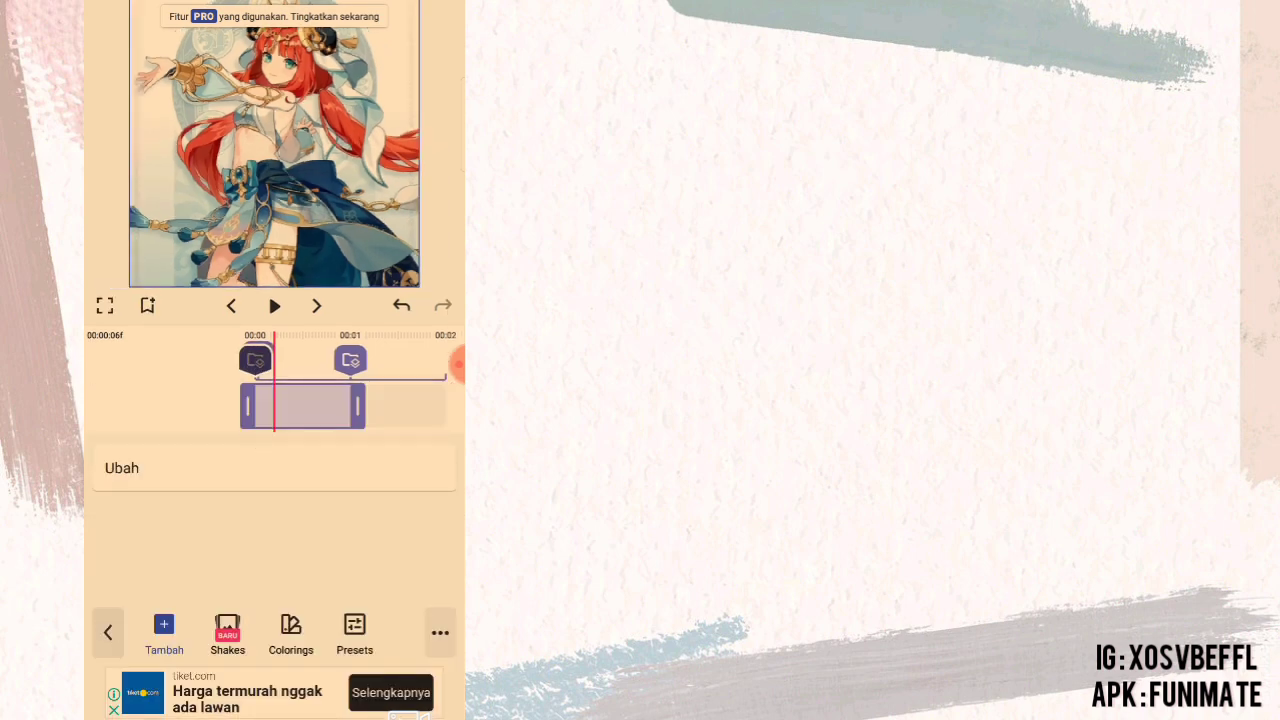
click(108, 631)
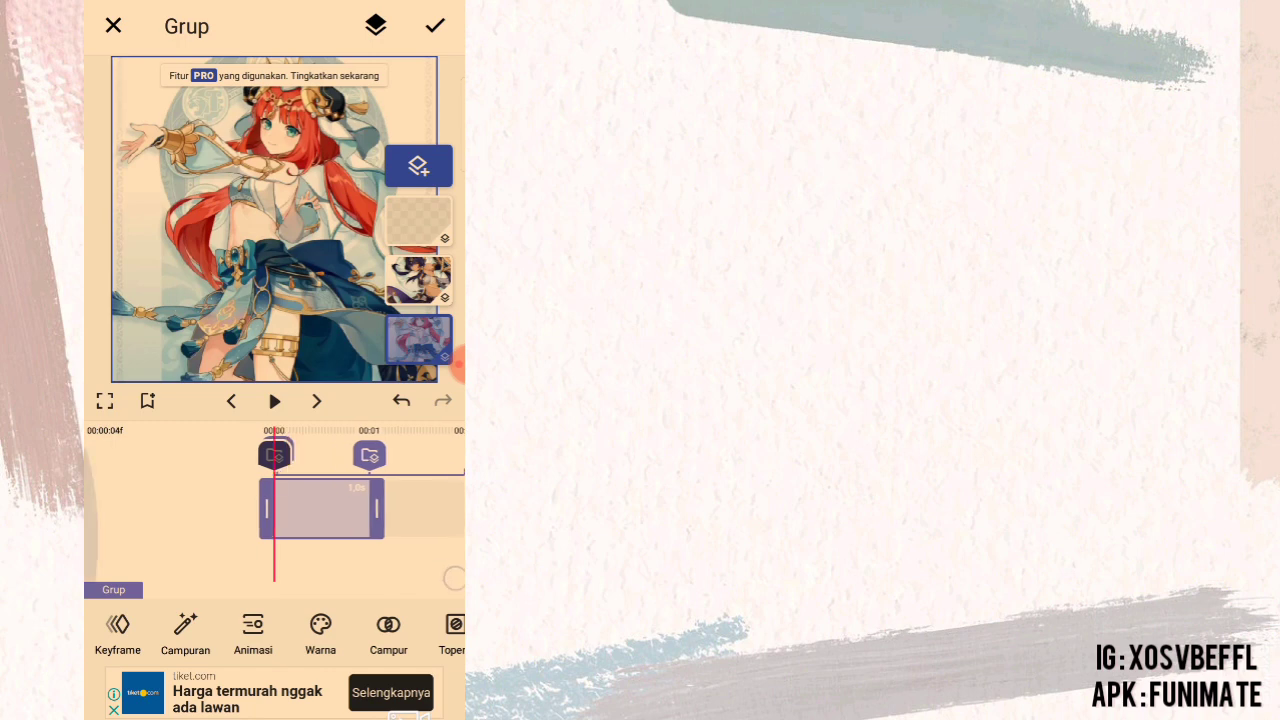
drag(405, 575, 206, 577)
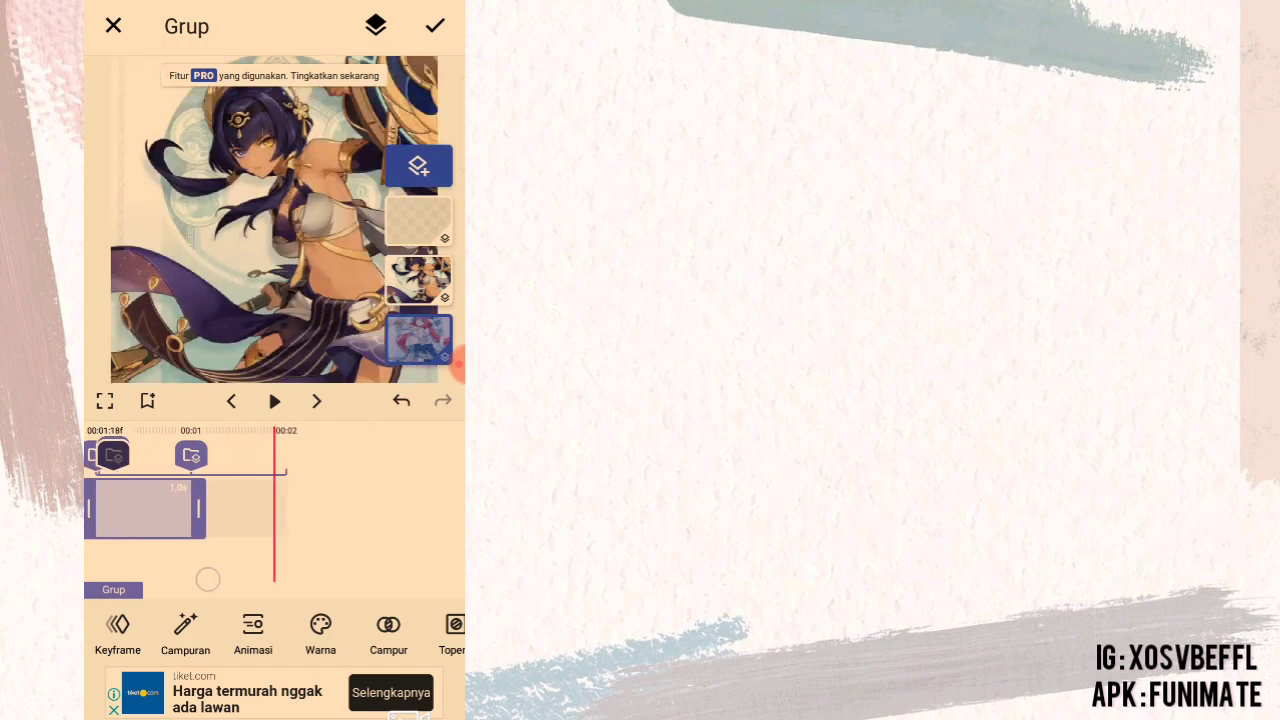